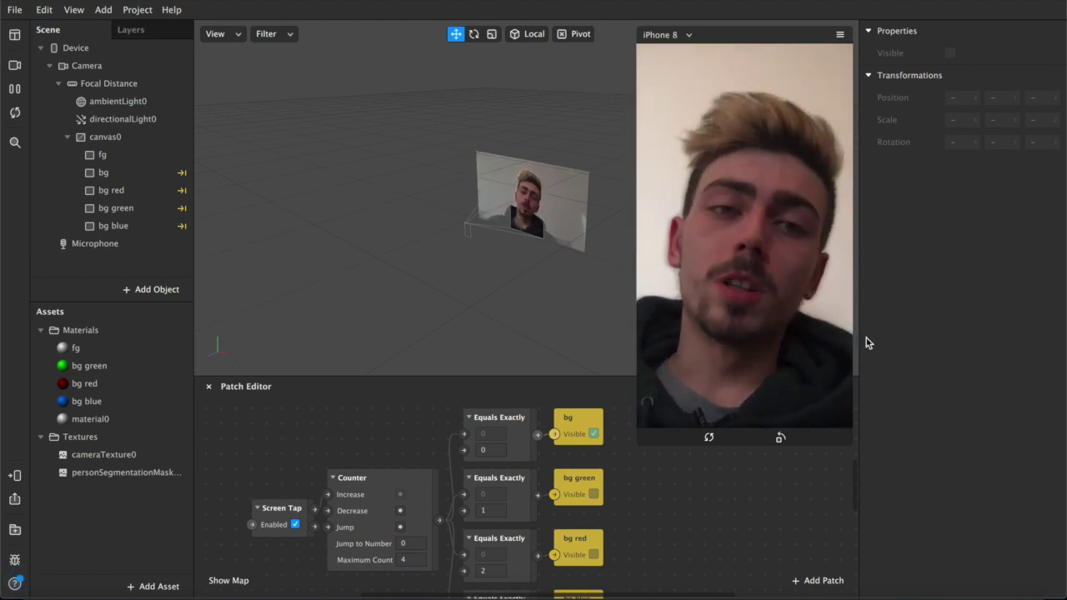
Tap the preview repeatedly to cycle through the red, green, blue and camera backgrounds
{"action": "left_click", "coordinate": [793, 334]}
{"action": "left_click", "coordinate": [793, 334]}
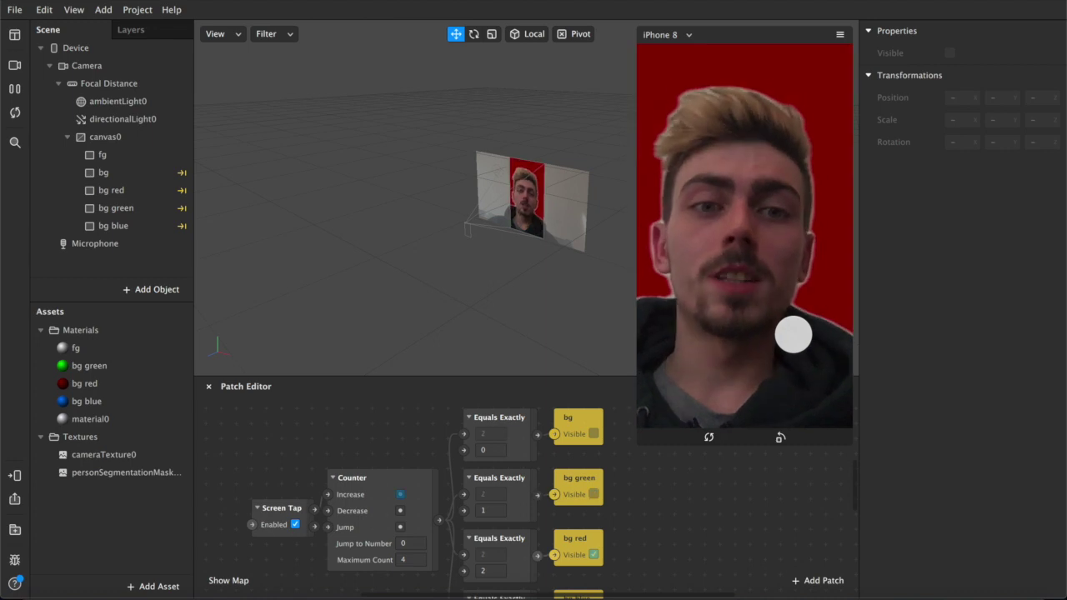
{"action": "left_click", "coordinate": [793, 334]}
{"action": "left_click", "coordinate": [792, 334]}
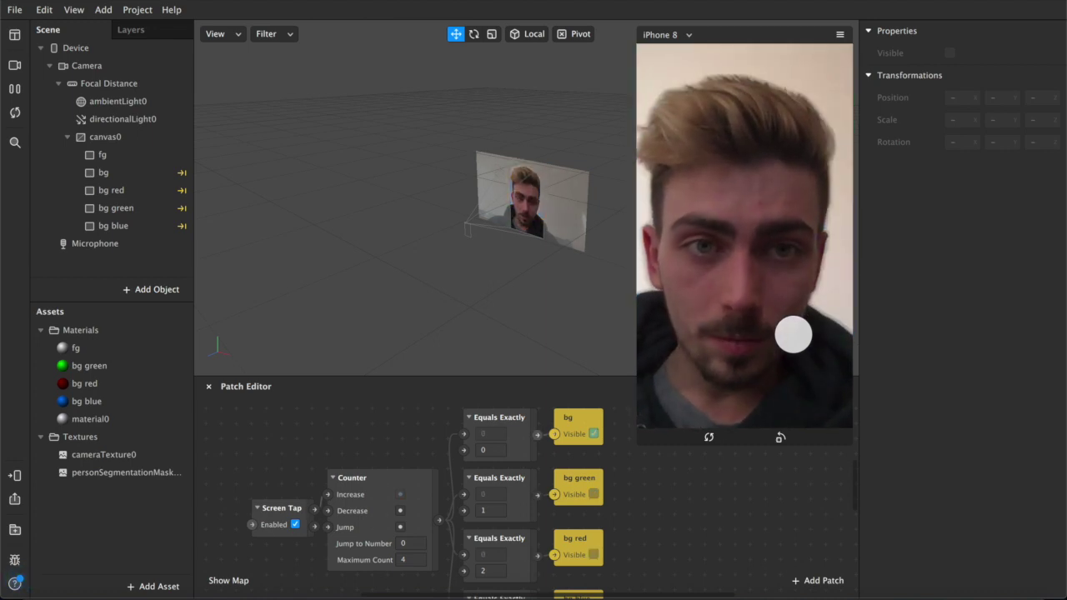
{"action": "left_click", "coordinate": [792, 334]}
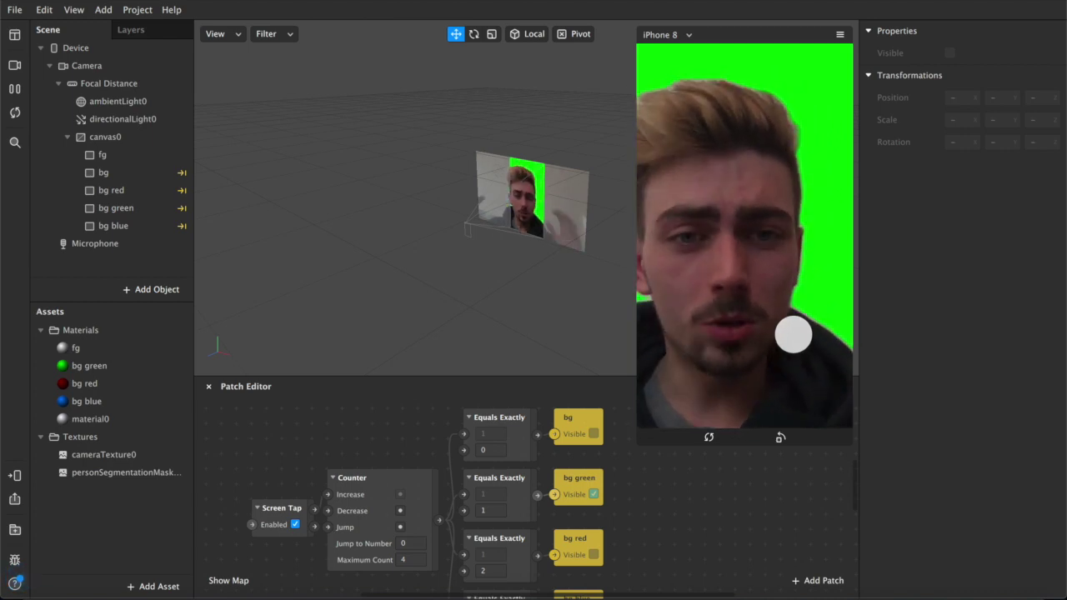
{"action": "left_click", "coordinate": [792, 334]}
{"action": "left_click", "coordinate": [793, 334]}
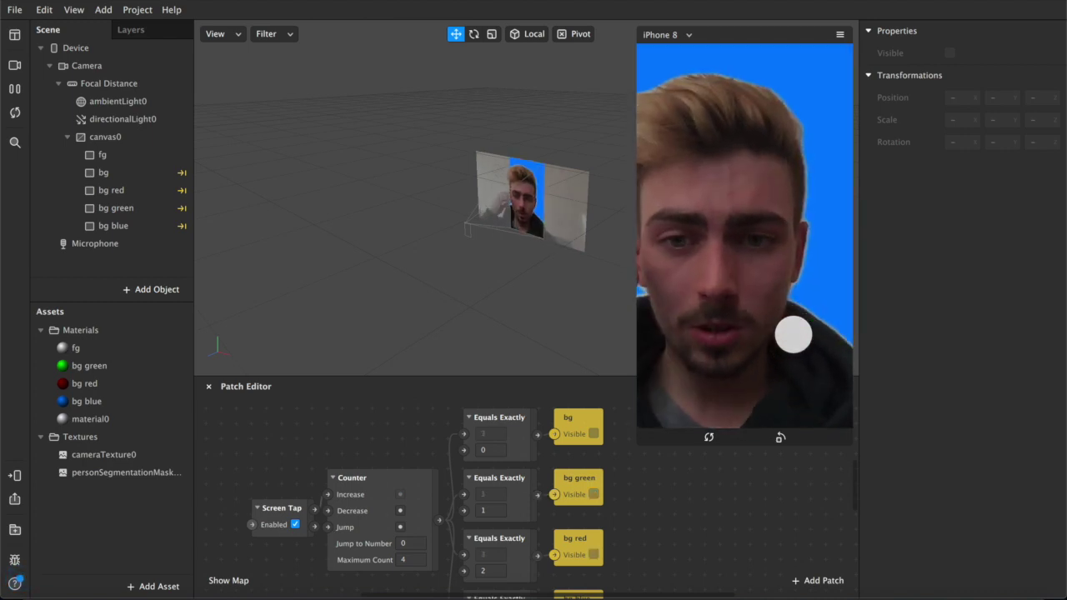
Enlarge the Patch Editor to show all nodes and return the preview to the camera background
{"action": "scroll", "coordinate": [675, 501], "scroll_direction": "down", "scroll_amount": 4}
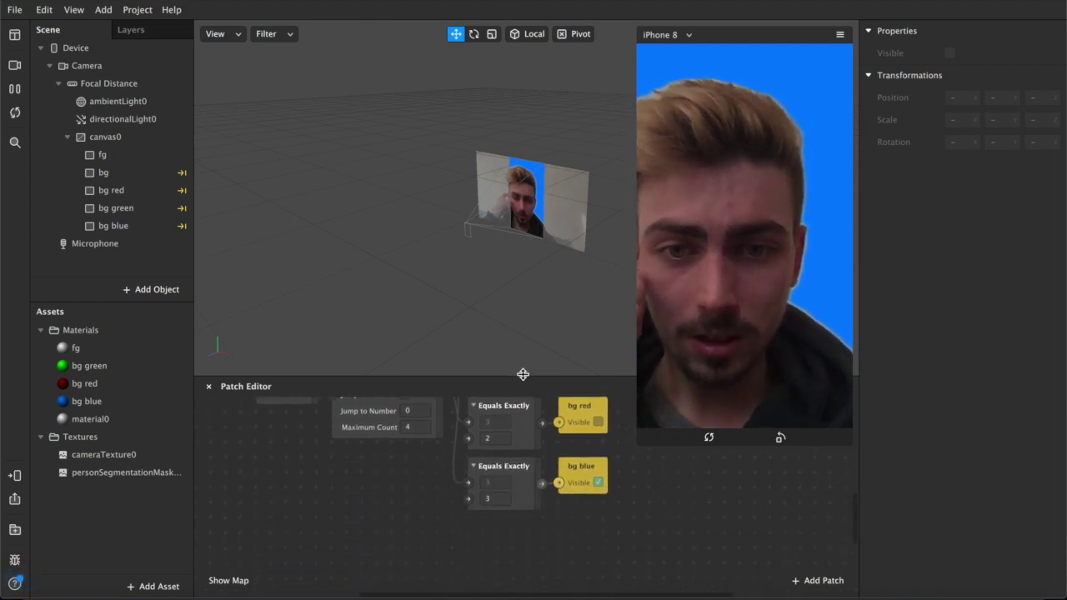
{"action": "left_click_drag", "start_coordinate": [522, 374], "coordinate": [524, 259]}
{"action": "scroll", "coordinate": [500, 447], "scroll_direction": "up", "scroll_amount": 5}
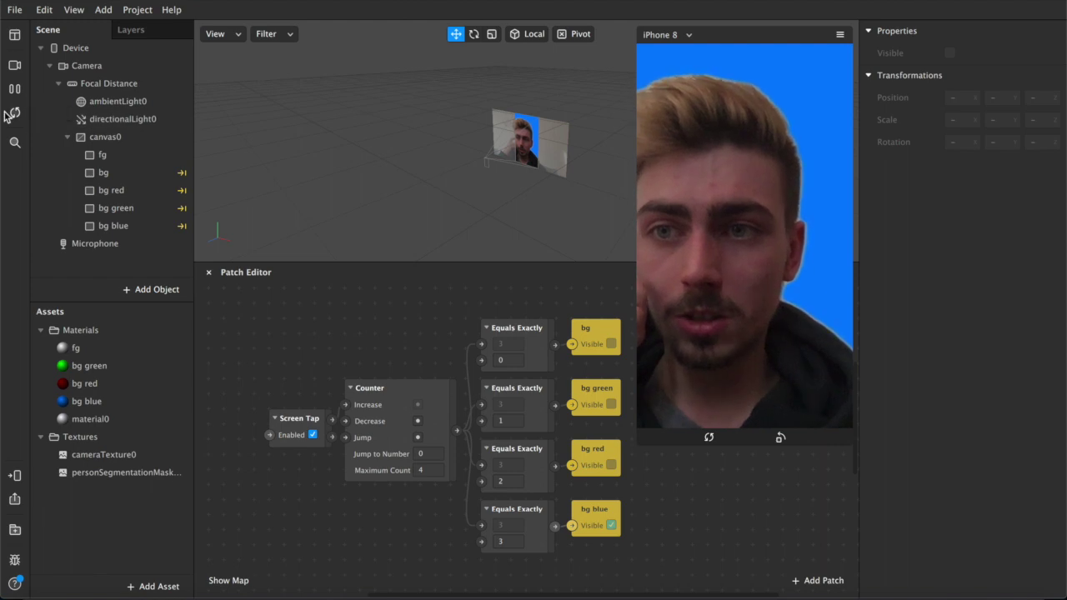
{"action": "left_click", "coordinate": [783, 405]}
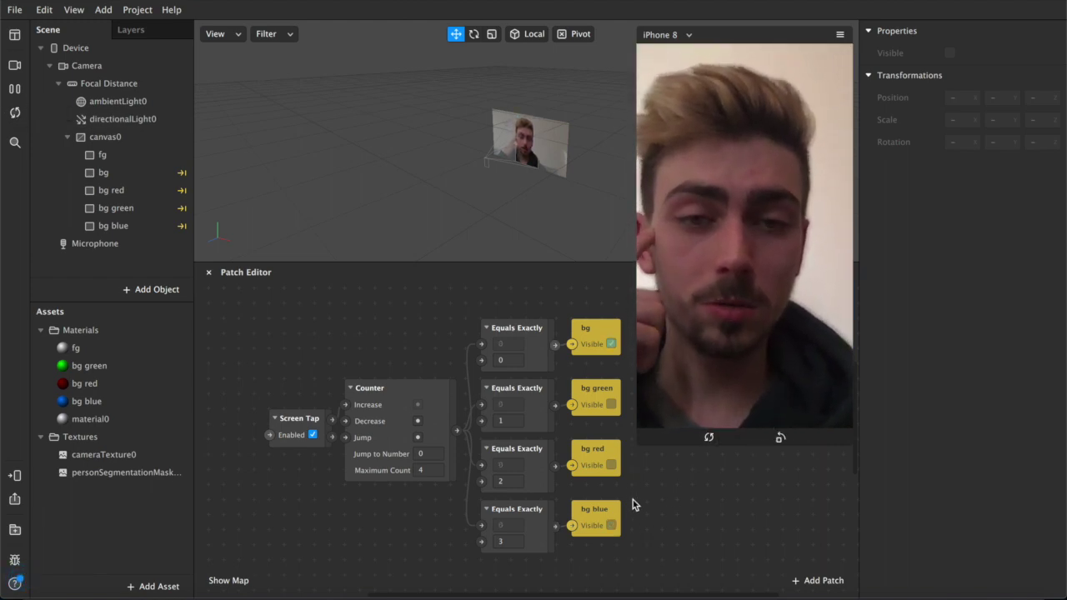
Cycle the backgrounds again with more taps, then pause the effect preview
{"action": "scroll", "coordinate": [316, 485], "scroll_direction": "right", "scroll_amount": 1}
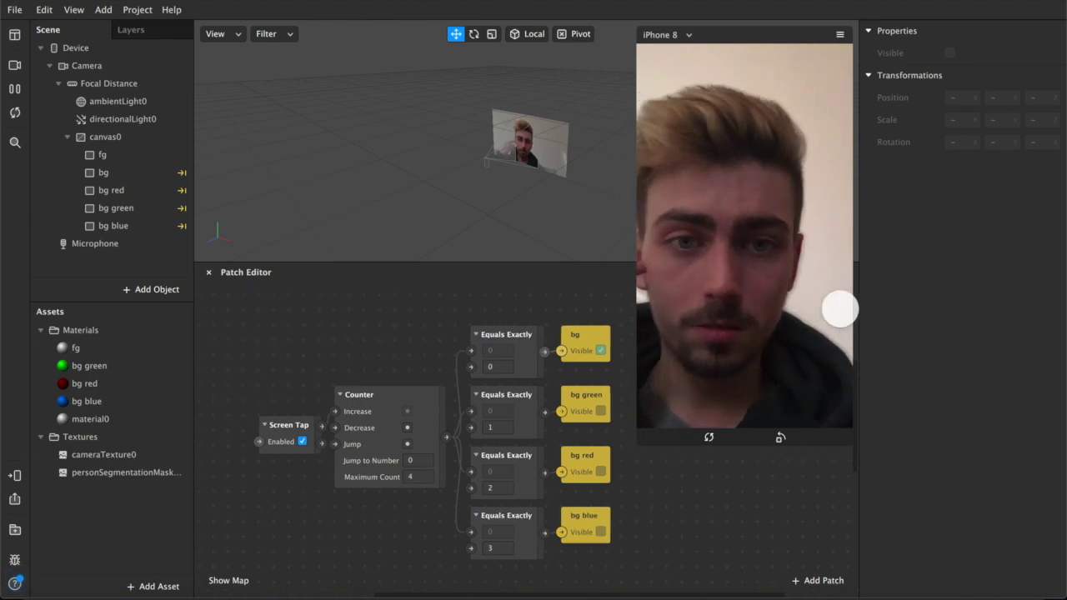
{"action": "left_click", "coordinate": [775, 326]}
{"action": "left_click", "coordinate": [774, 326]}
{"action": "double_click", "coordinate": [774, 326]}
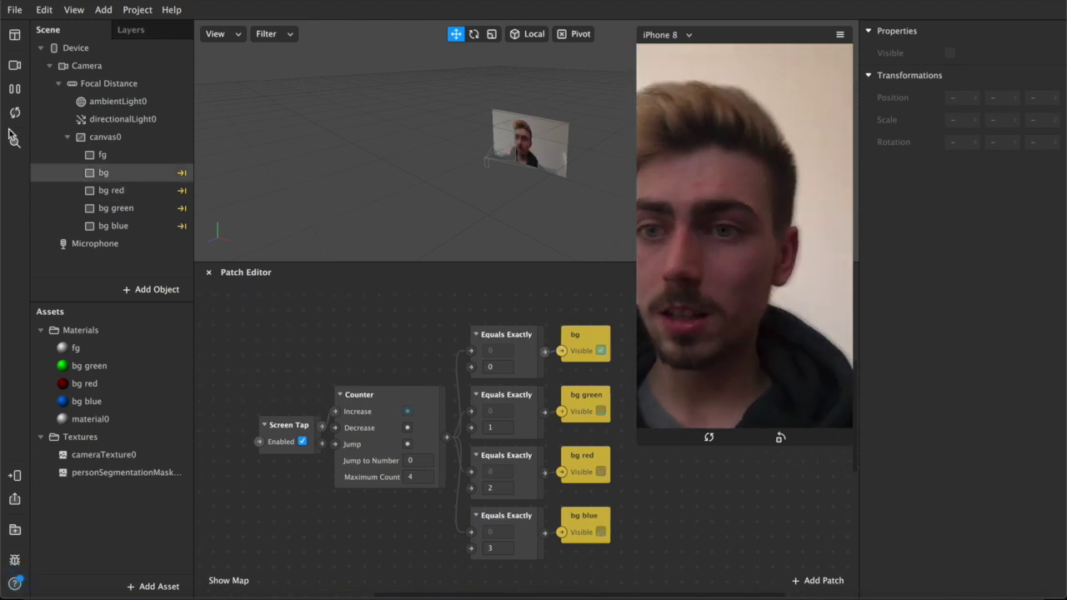
{"action": "left_click", "coordinate": [14, 88]}
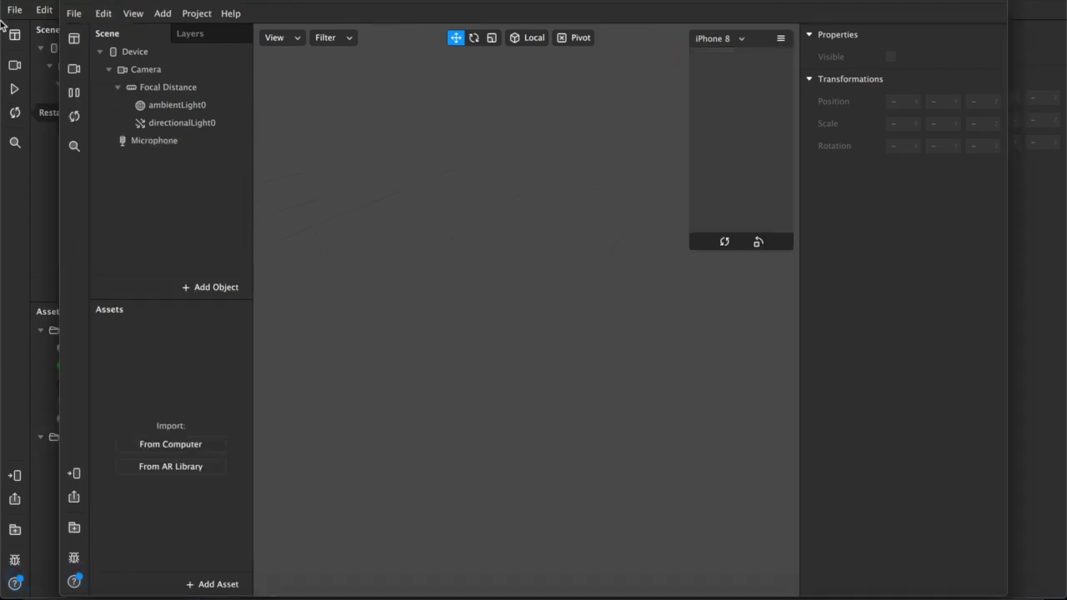
Maximise the window, preview with the FaceTime HD Camera webcam and enlarge the simulator
{"action": "double_click", "coordinate": [94, 3]}
{"action": "left_click", "coordinate": [14, 64]}
{"action": "left_click", "coordinate": [90, 89]}
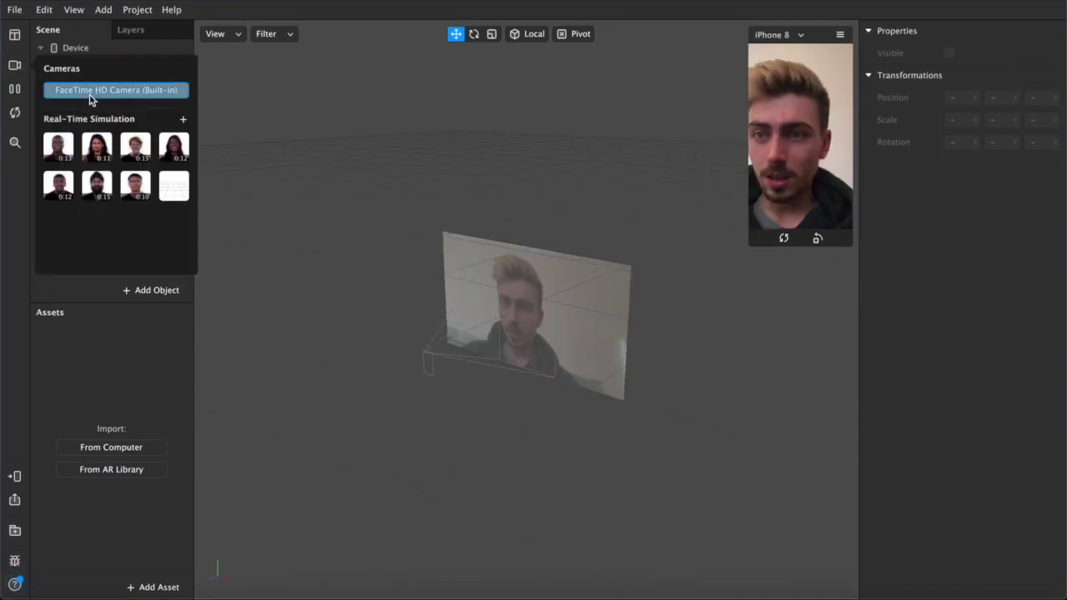
{"action": "left_click_drag", "start_coordinate": [751, 238], "coordinate": [643, 433]}
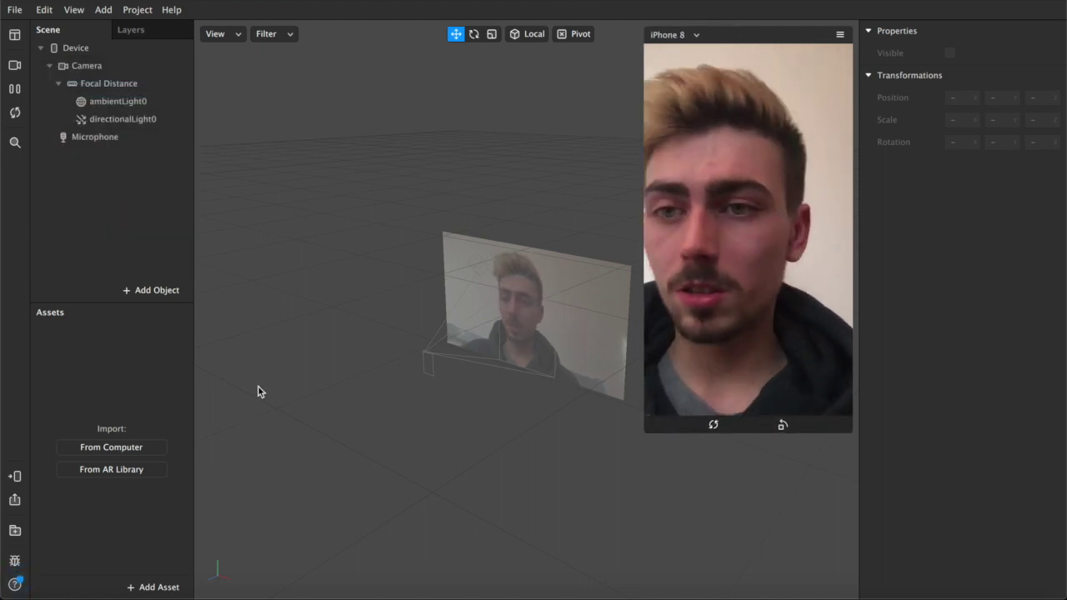
Insert a rectangle into the scene, creating canvas0 with rectangle0
{"action": "left_click", "coordinate": [153, 294]}
{"action": "scroll", "coordinate": [90, 413], "scroll_direction": "down", "scroll_amount": 3}
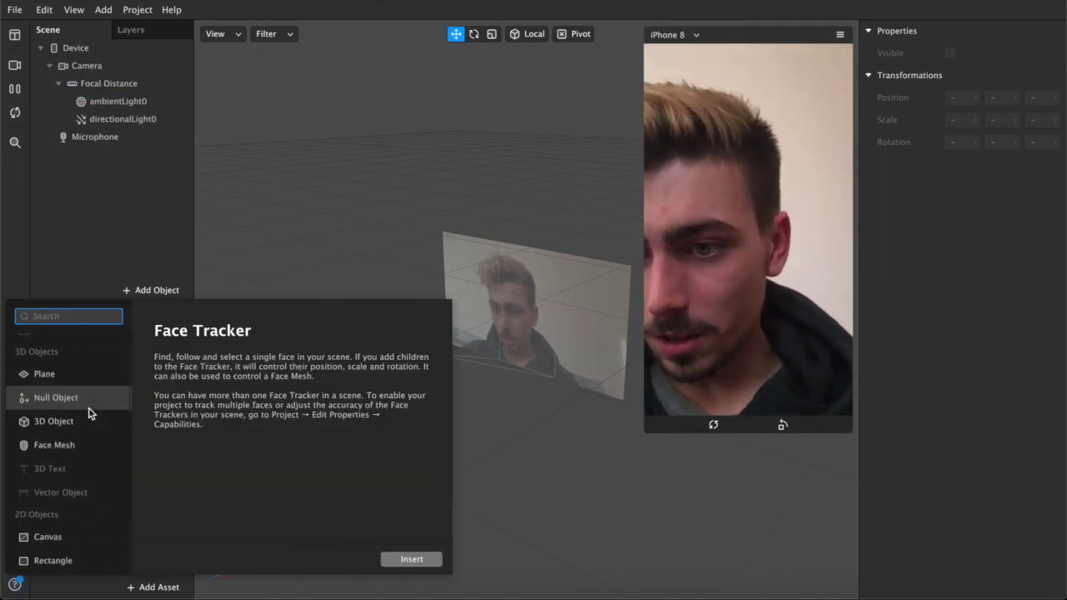
{"action": "scroll", "coordinate": [44, 520], "scroll_direction": "down", "scroll_amount": 1}
{"action": "left_click", "coordinate": [52, 538]}
{"action": "left_click", "coordinate": [396, 557]}
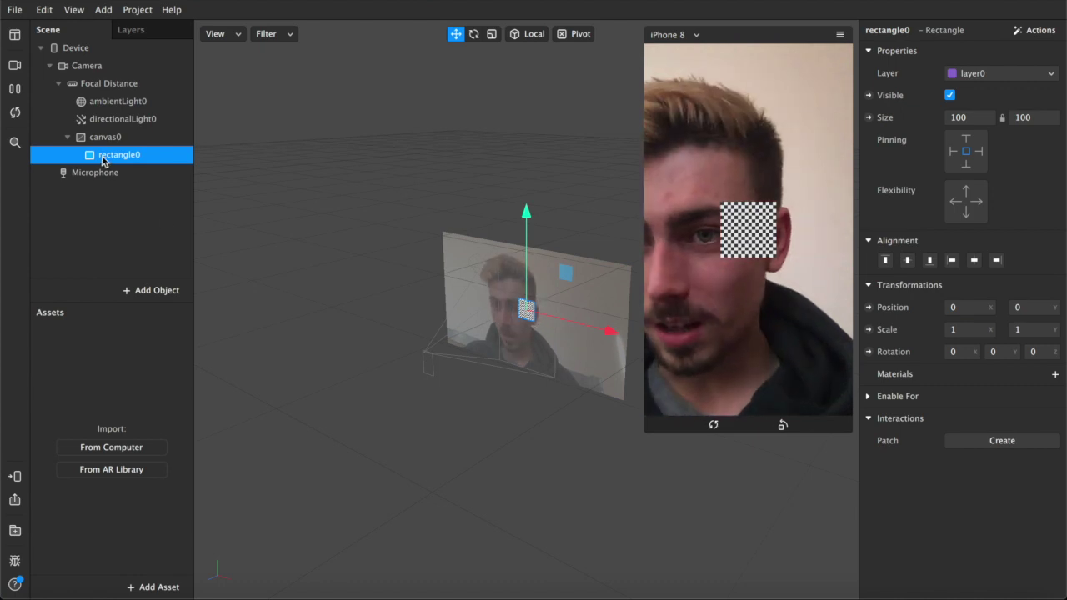
Select rectangle0 and duplicate it with Ctrl+D
{"action": "left_click", "coordinate": [83, 142]}
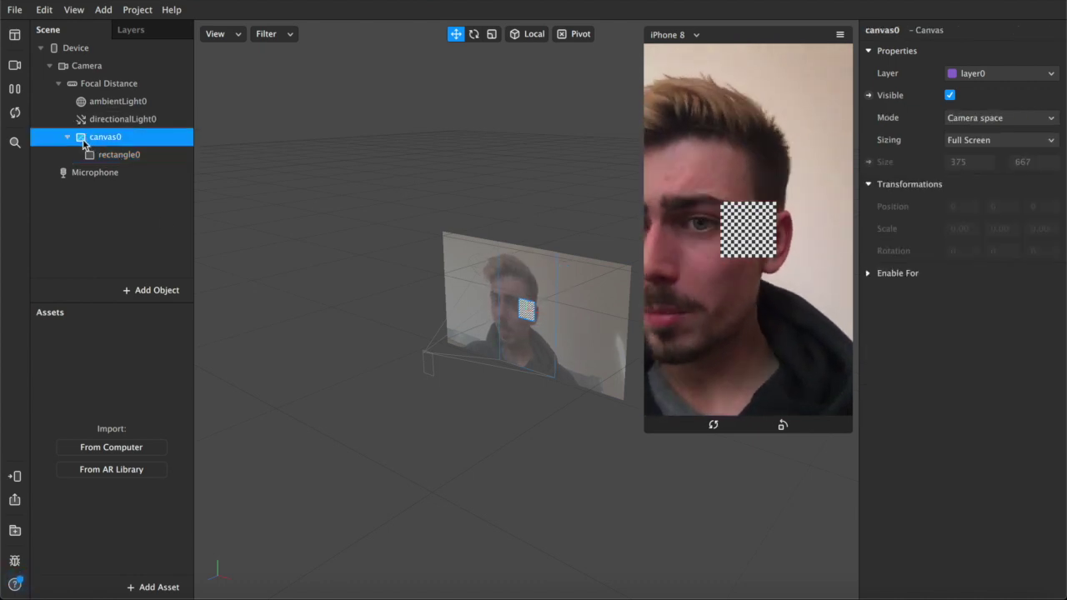
{"action": "left_click", "coordinate": [121, 155]}
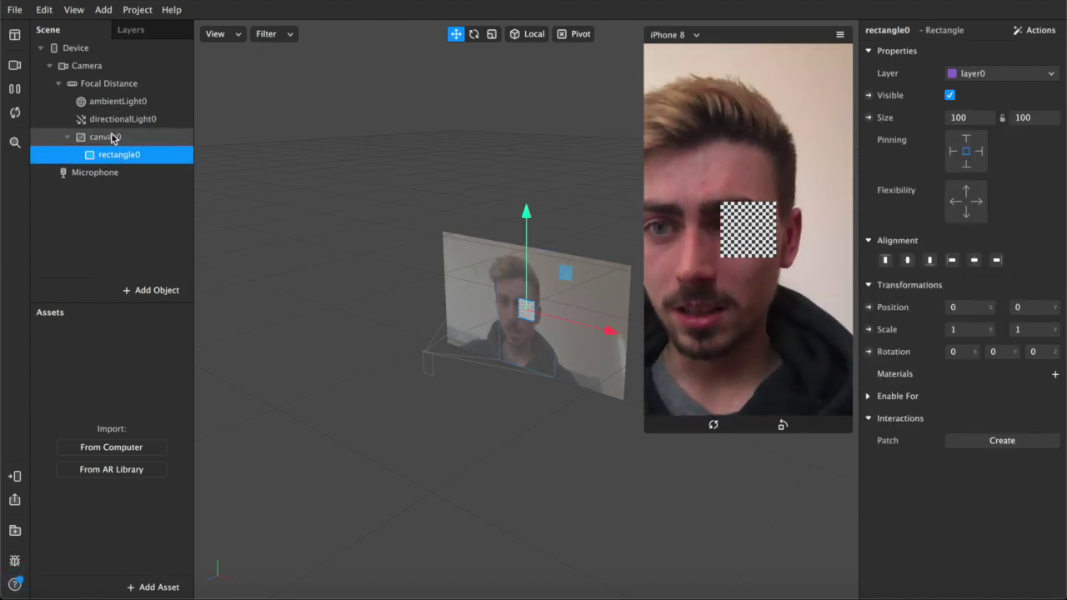
{"action": "left_click", "coordinate": [111, 137]}
{"action": "left_click", "coordinate": [133, 154]}
{"action": "key", "text": "ctrl+d"}
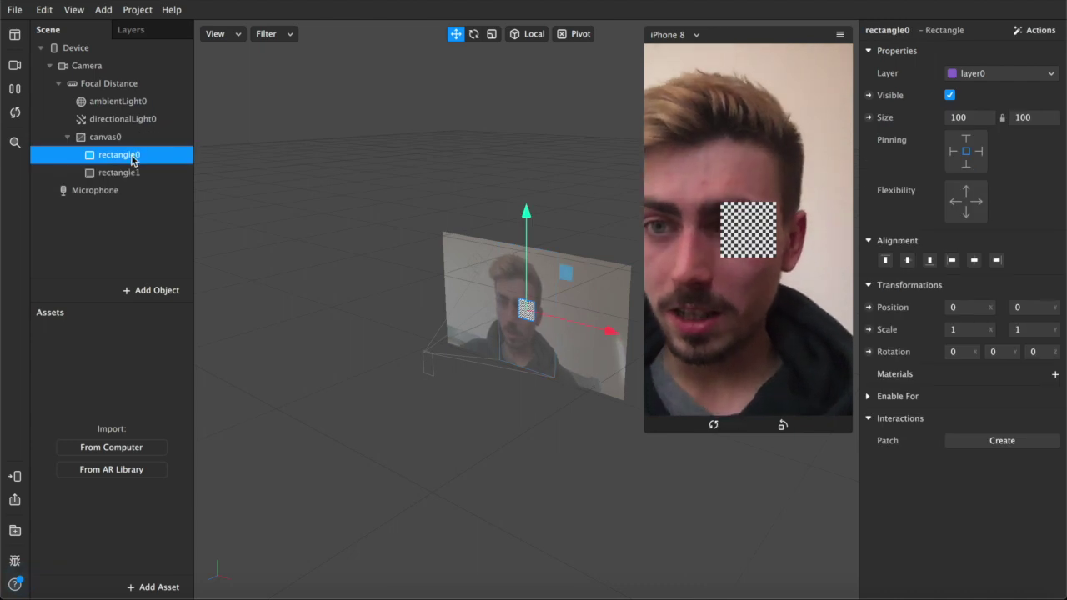
{"action": "key", "text": "ctrl+d"}
{"action": "key", "text": "ctrl+d"}
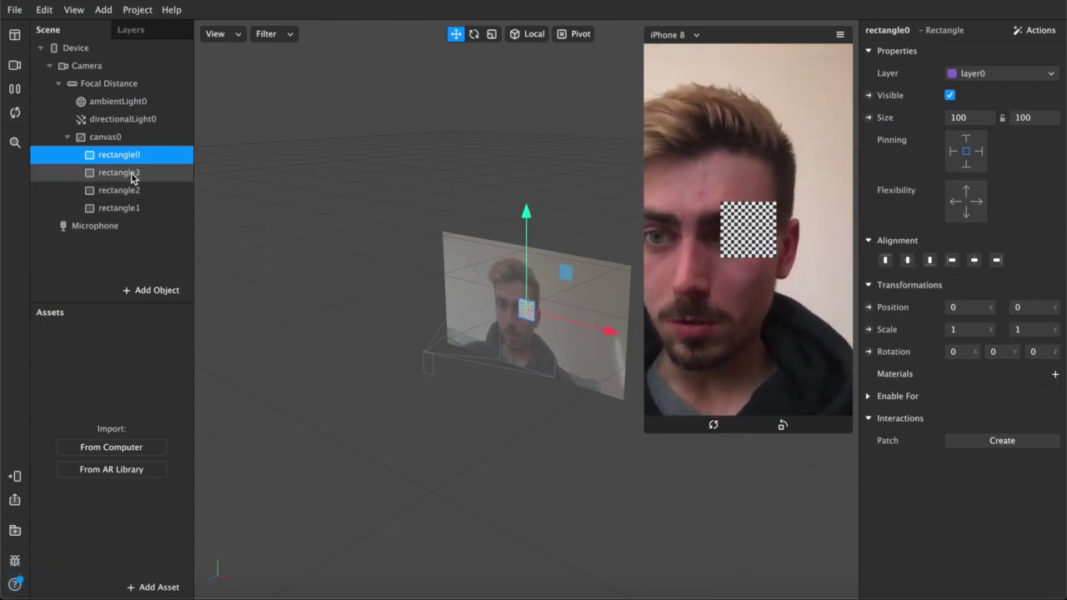
Rename rectangle0 to foreground and rectangle3 to red
{"action": "double_click", "coordinate": [125, 157]}
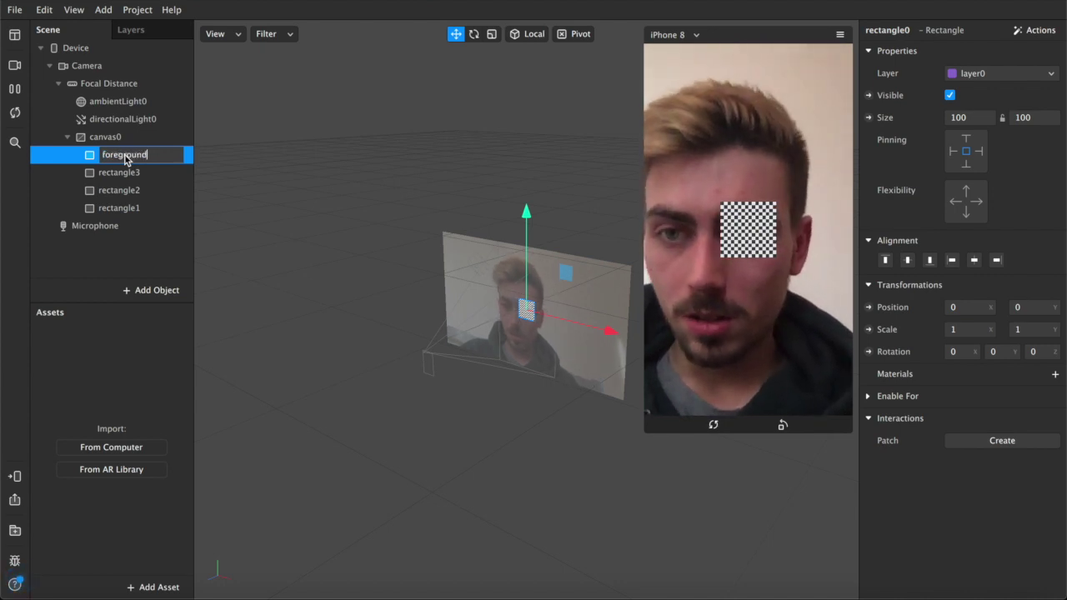
{"action": "key", "text": "Return"}
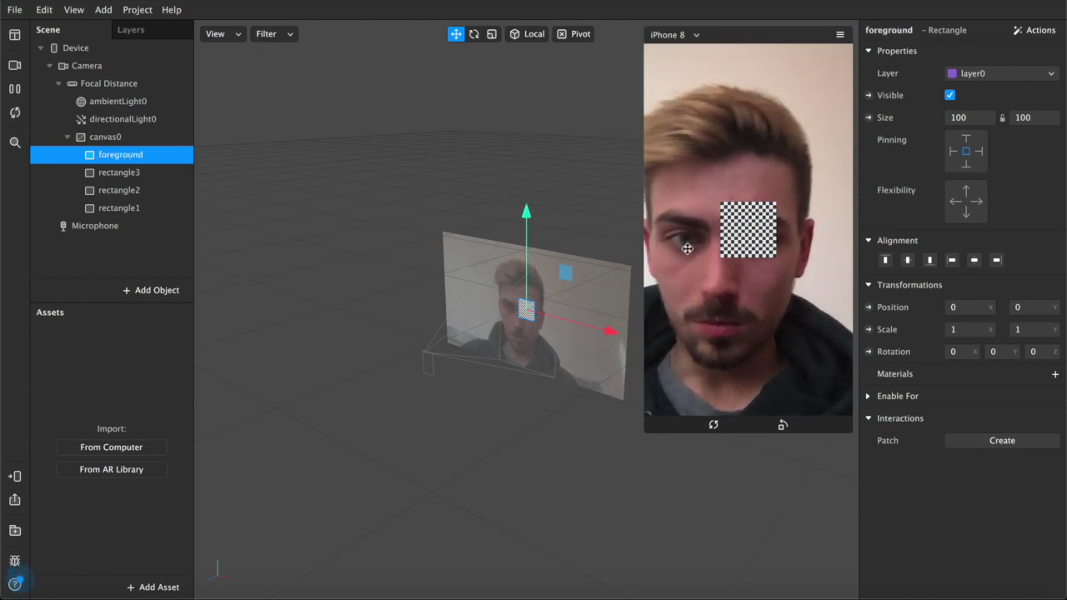
{"action": "left_click", "coordinate": [119, 177]}
{"action": "double_click", "coordinate": [119, 173]}
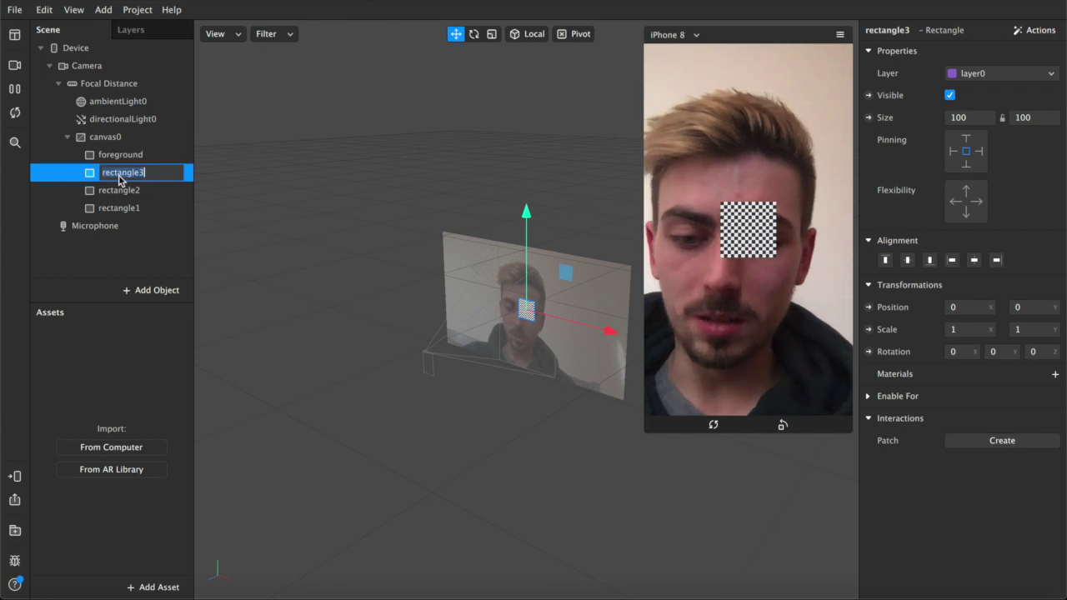
{"action": "type", "text": "red"}
{"action": "key", "text": "Return"}
Rename rectangle2 to blue and rectangle1 to green
{"action": "left_click", "coordinate": [129, 190]}
{"action": "double_click", "coordinate": [129, 190]}
{"action": "type", "text": "blue"}
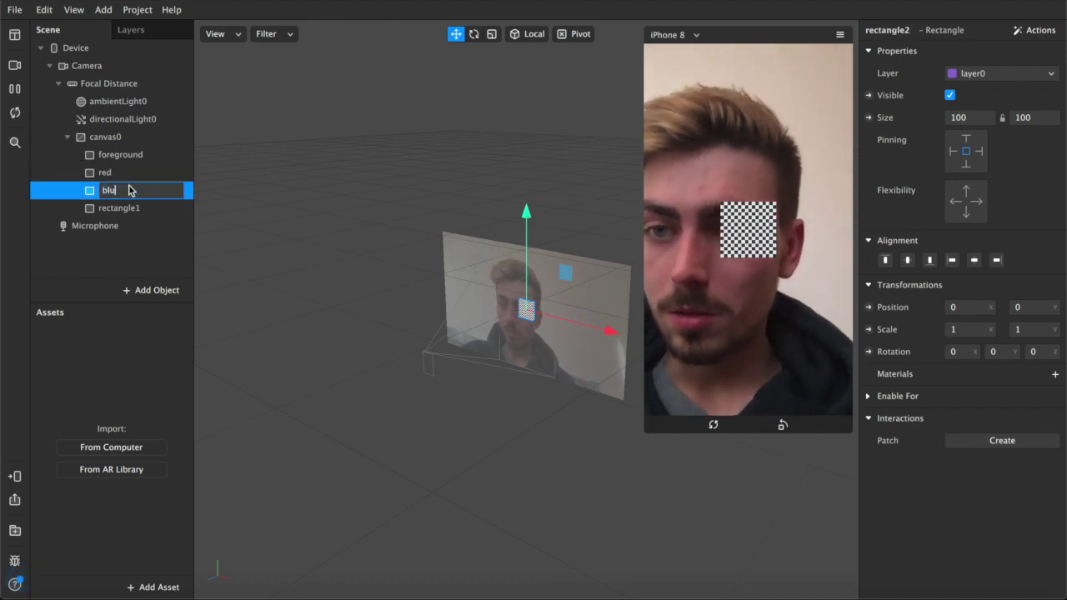
{"action": "key", "text": "Return"}
{"action": "double_click", "coordinate": [123, 209]}
{"action": "type", "text": "green"}
{"action": "key", "text": "Return"}
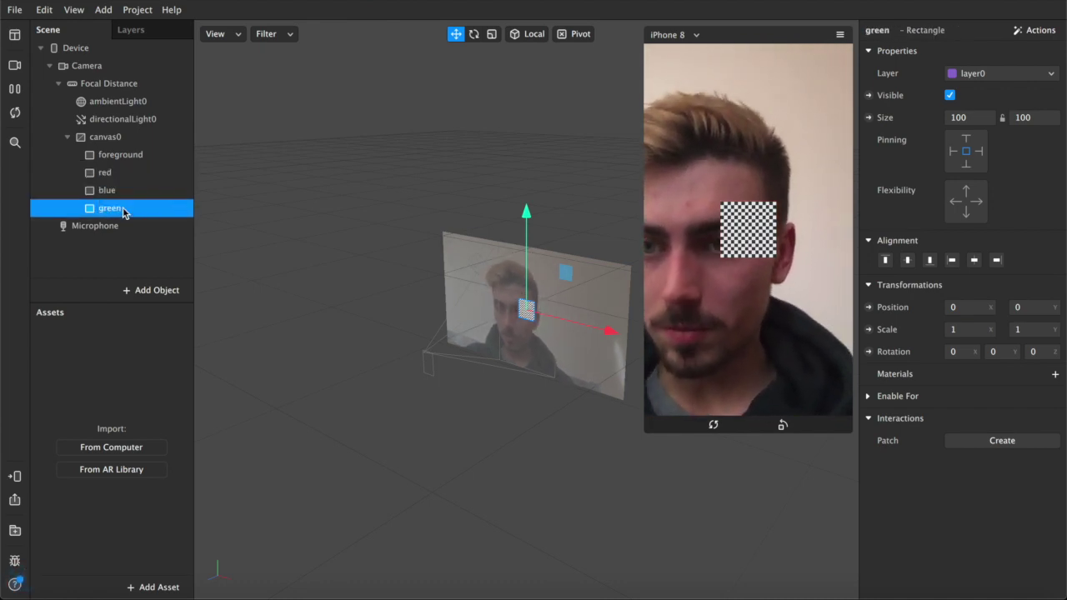
Rename layer0 to foreground and add a second layer named background
{"action": "left_click", "coordinate": [131, 30]}
{"action": "double_click", "coordinate": [79, 49]}
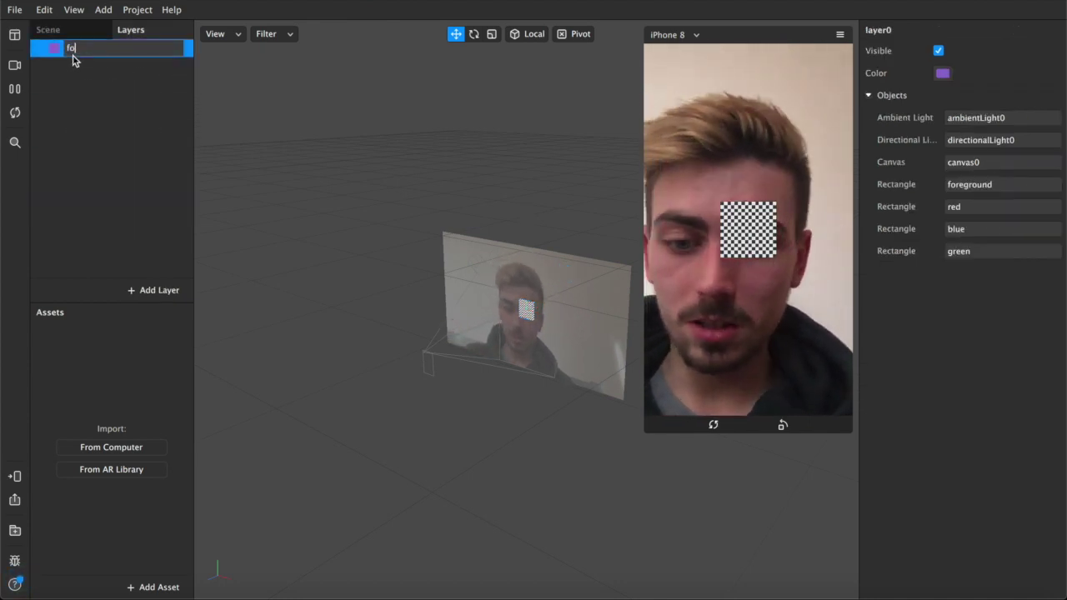
{"action": "type", "text": "foreground"}
{"action": "key", "text": "Return"}
{"action": "left_click", "coordinate": [142, 290]}
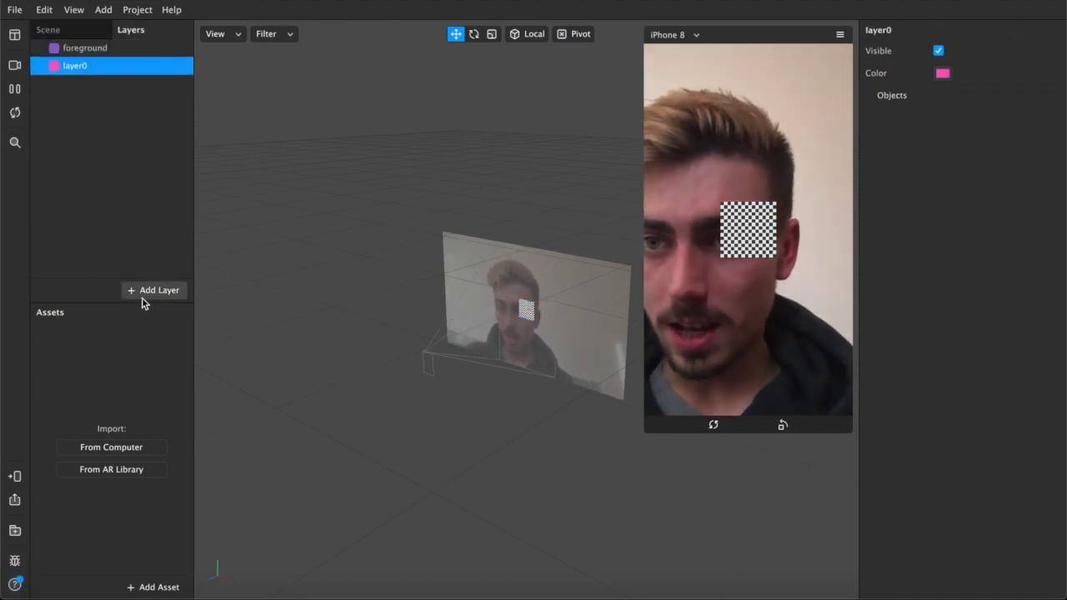
{"action": "double_click", "coordinate": [80, 68]}
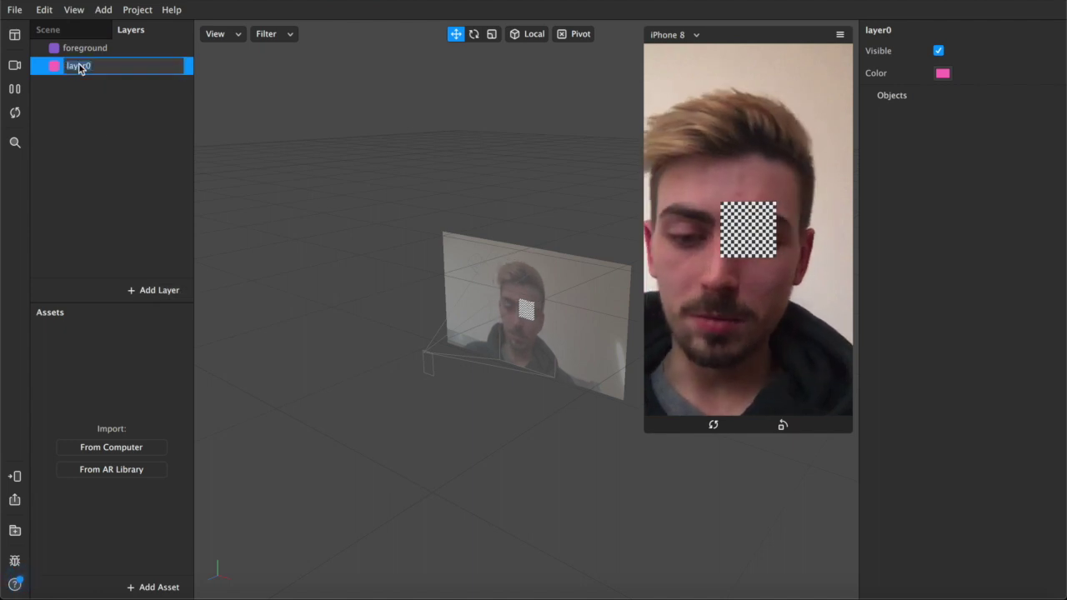
{"action": "type", "text": "backgrou"}
{"action": "key", "text": "BackSpace"}
{"action": "key", "text": "BackSpace"}
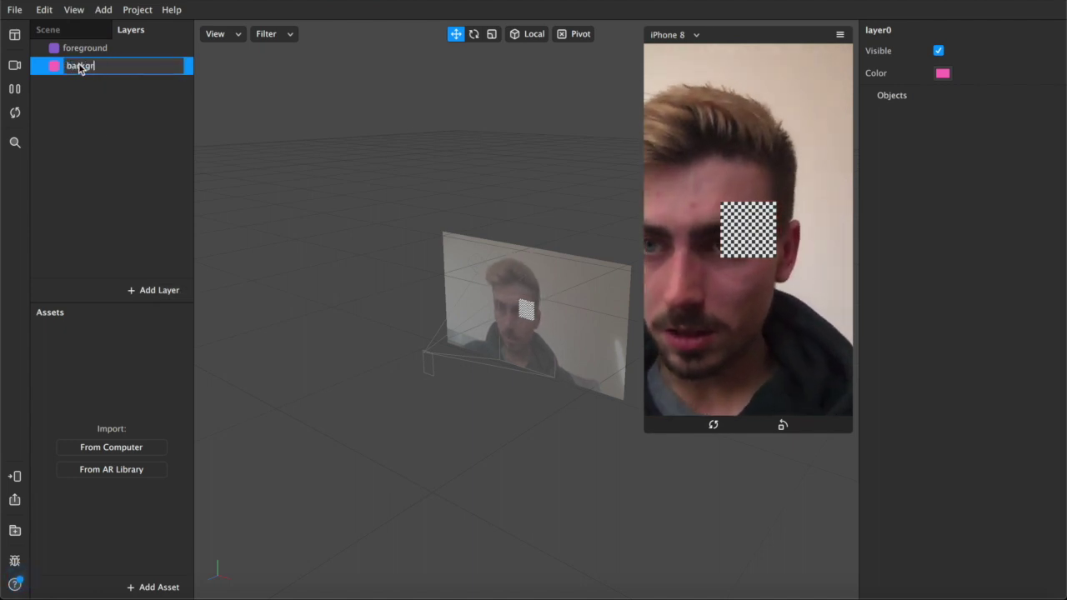
{"action": "key", "text": "Return"}
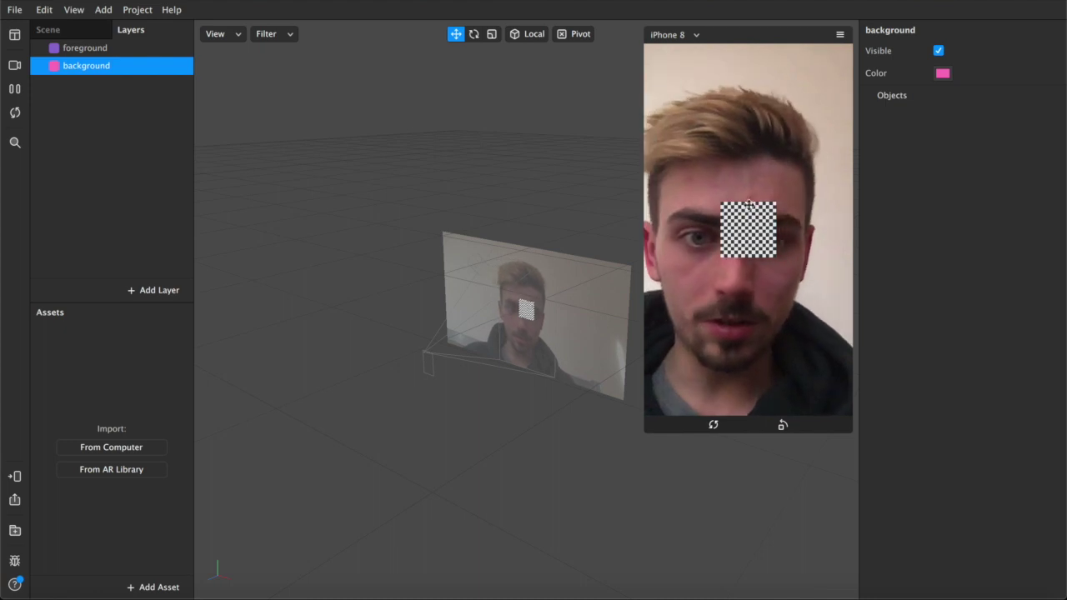
Assign the red, blue and green rectangles to the background layer
{"action": "left_click", "coordinate": [86, 34]}
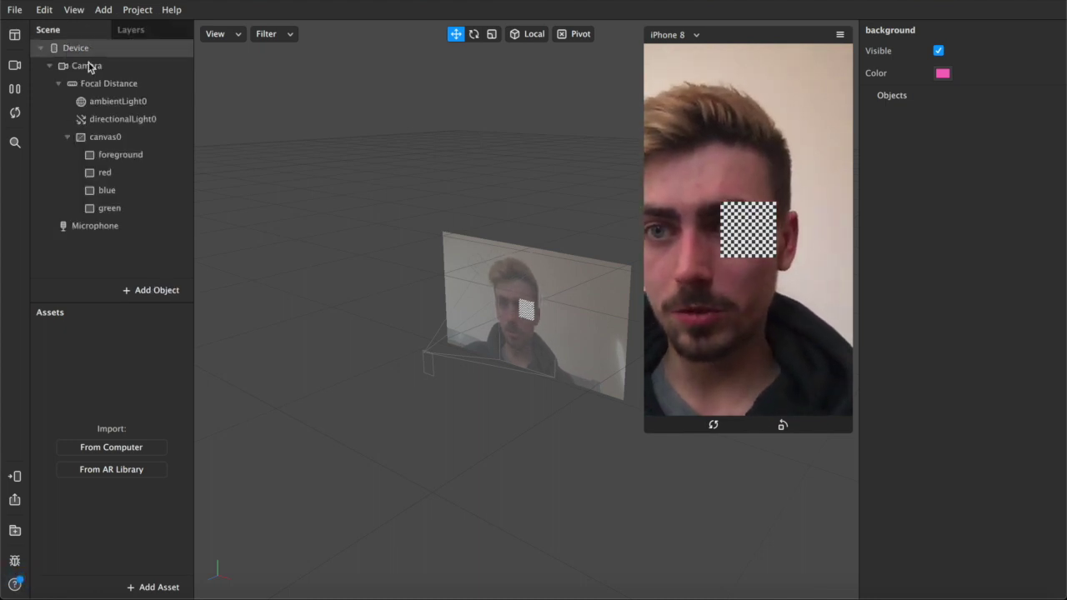
{"action": "left_click", "coordinate": [117, 175]}
{"action": "left_click", "coordinate": [119, 207], "text": "shift"}
{"action": "left_click", "coordinate": [977, 73]}
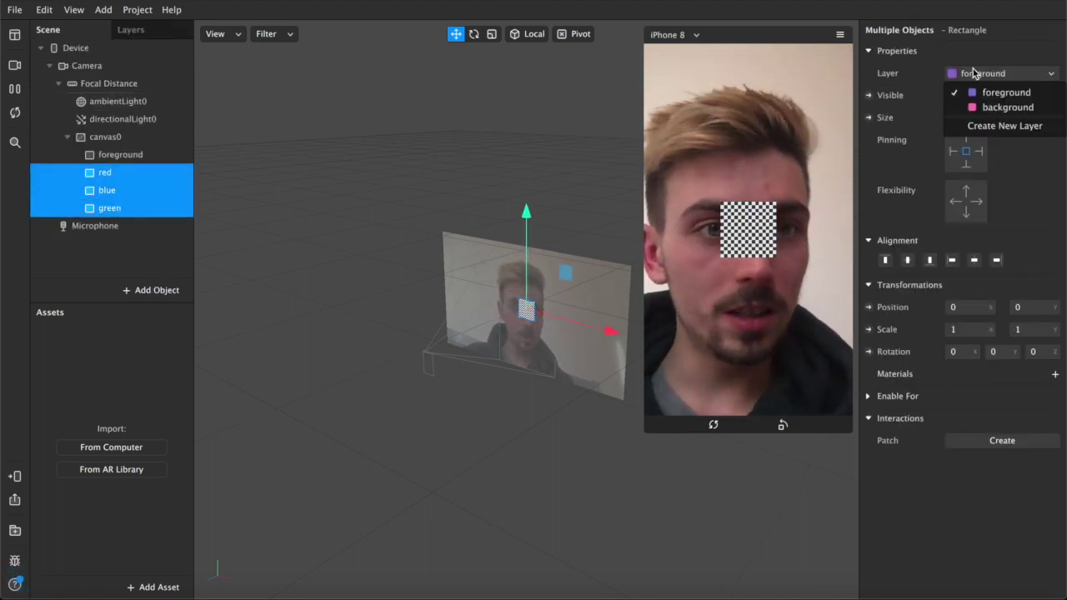
{"action": "left_click", "coordinate": [980, 108]}
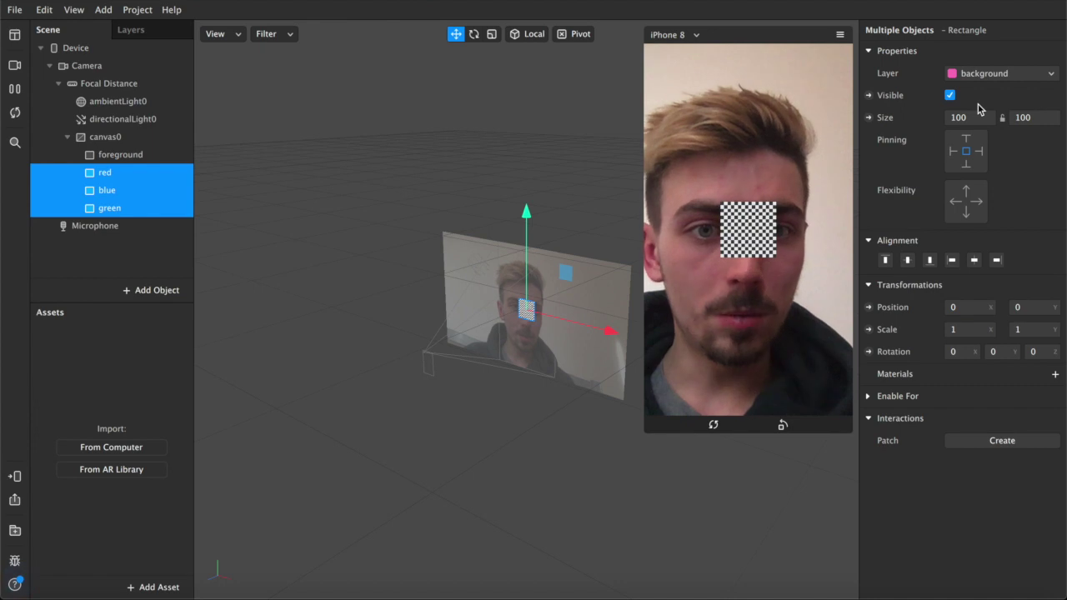
{"action": "left_click", "coordinate": [109, 155]}
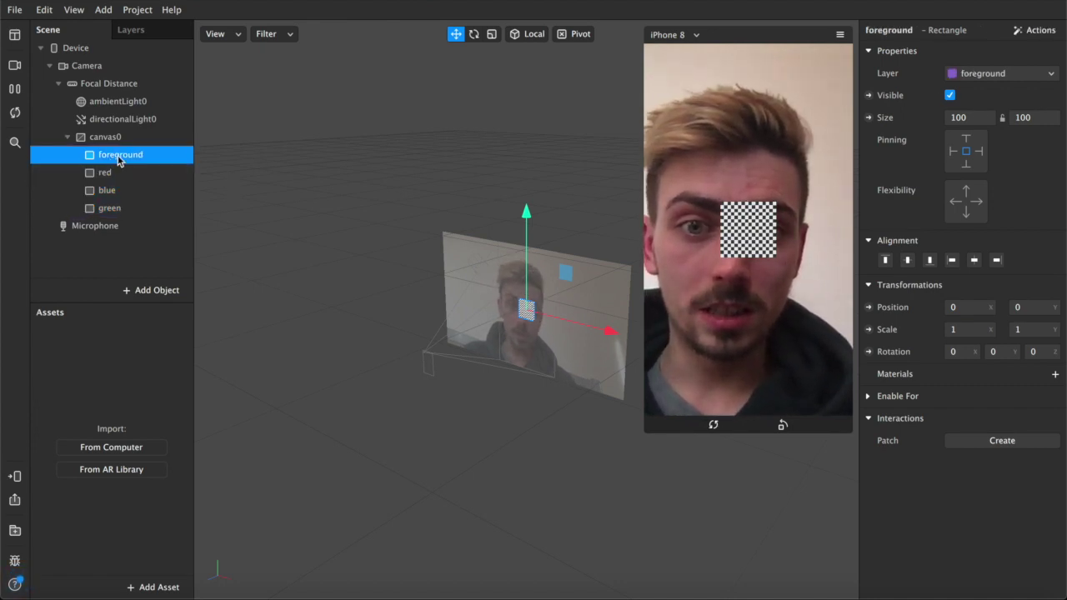
Add person segmentation and texture extraction to the camera, producing cameraTexture0 and a segmentation mask
{"action": "left_click", "coordinate": [88, 66]}
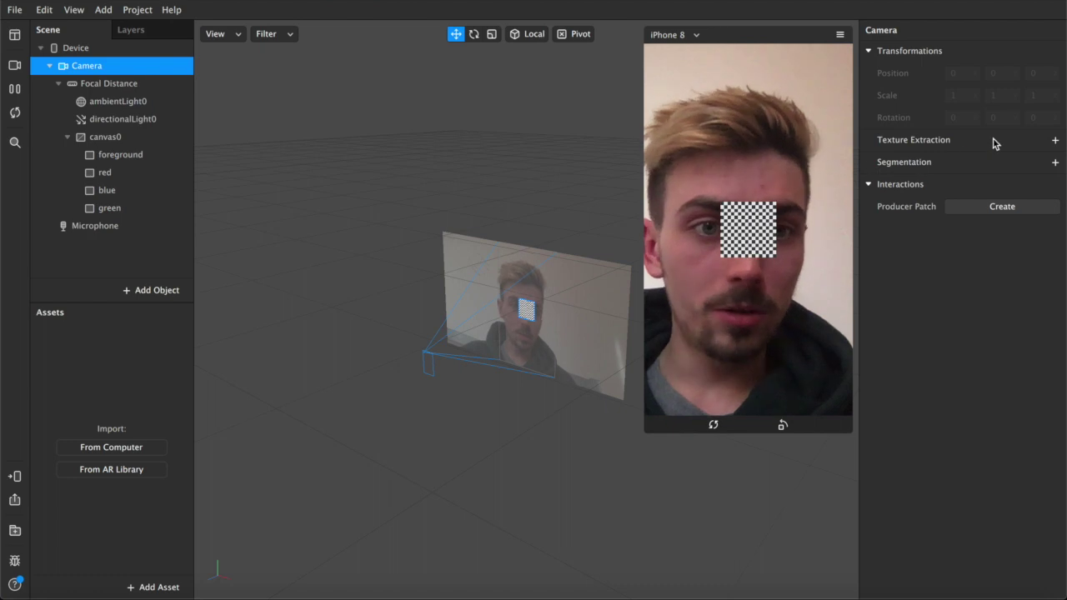
{"action": "left_click", "coordinate": [1054, 164]}
{"action": "left_click", "coordinate": [1055, 140]}
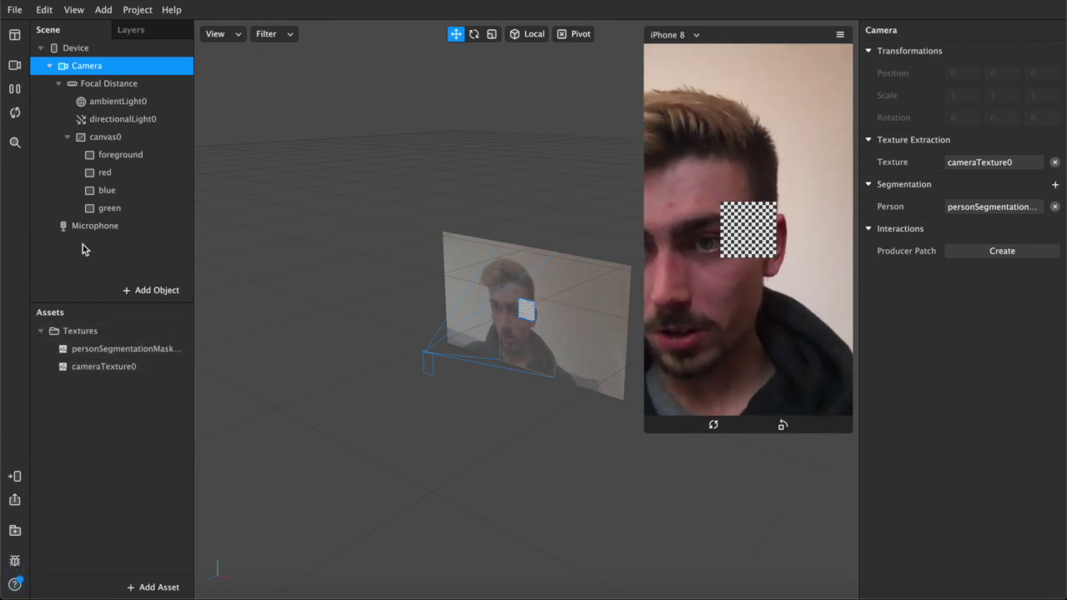
{"action": "left_click", "coordinate": [115, 156]}
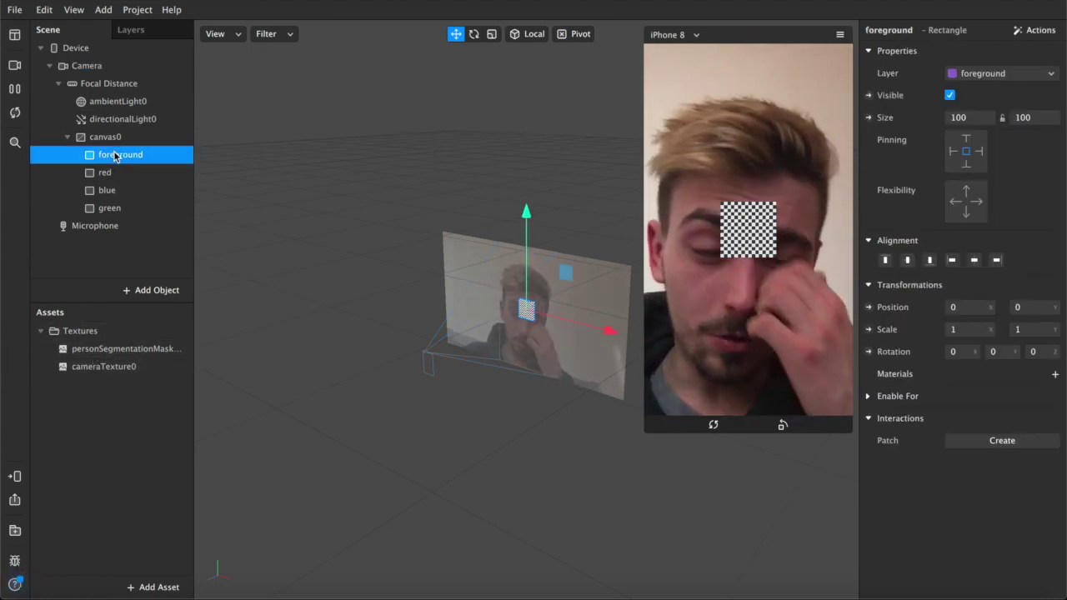
Pin all four rectangles to fill the preview's width and height, making them 375×667
{"action": "left_click", "coordinate": [140, 209], "text": "shift"}
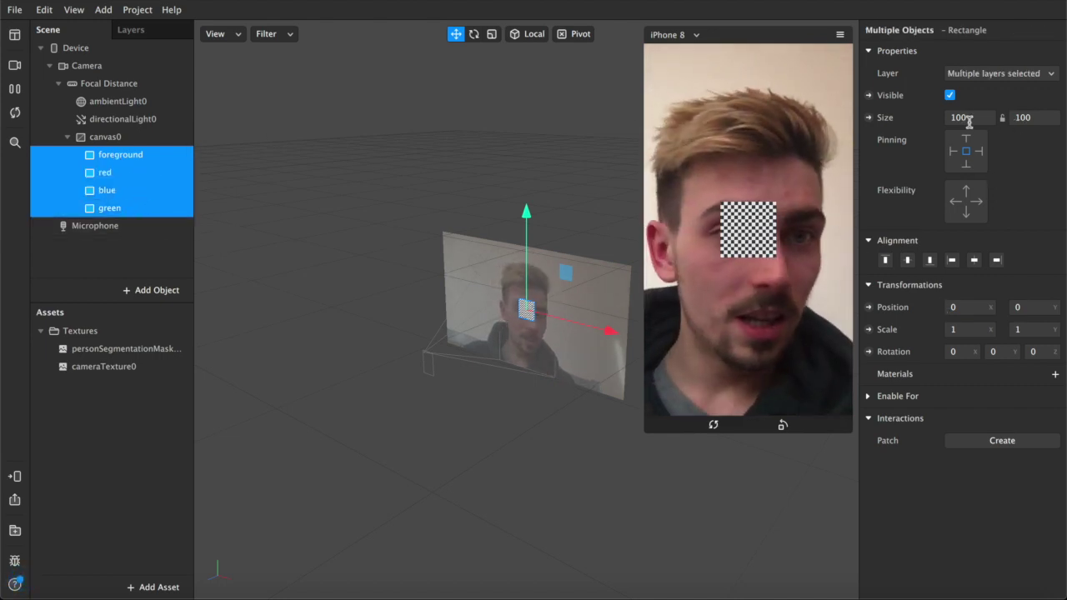
{"action": "left_click", "coordinate": [967, 148]}
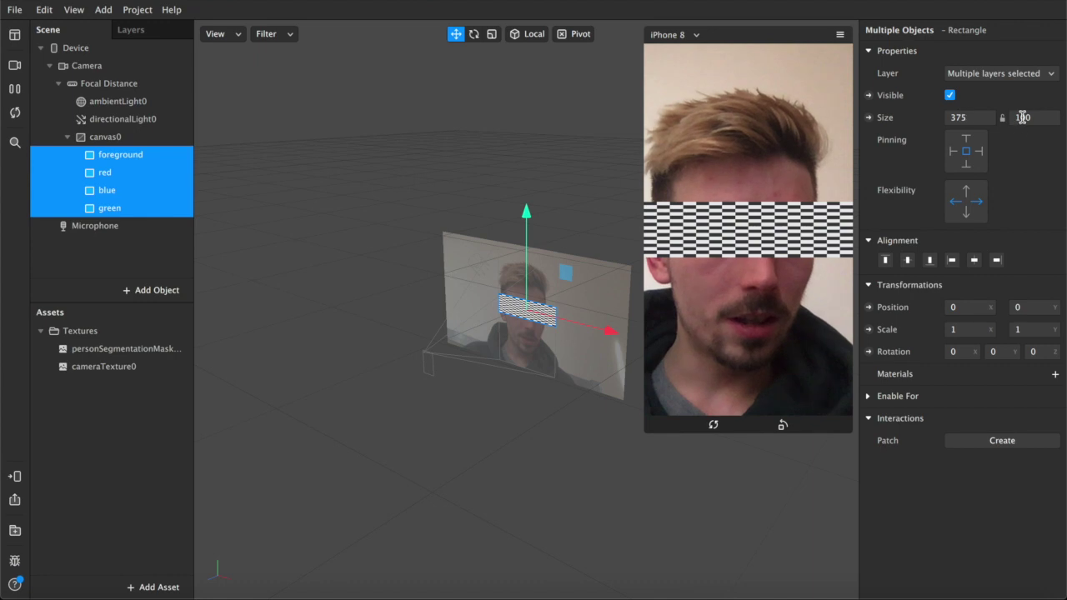
{"action": "left_click", "coordinate": [1015, 146]}
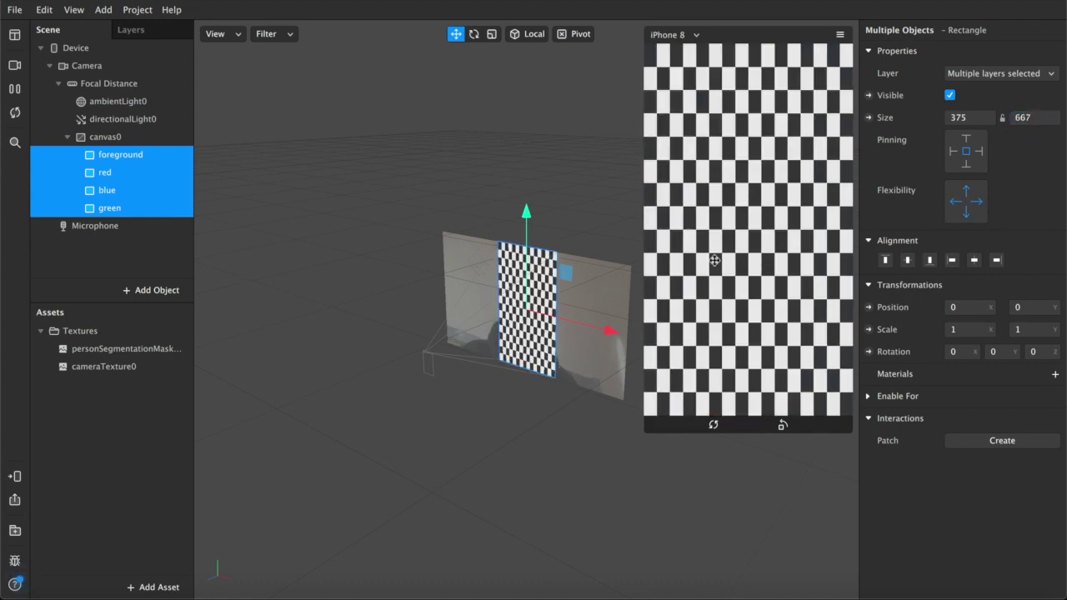
{"action": "left_click", "coordinate": [116, 154]}
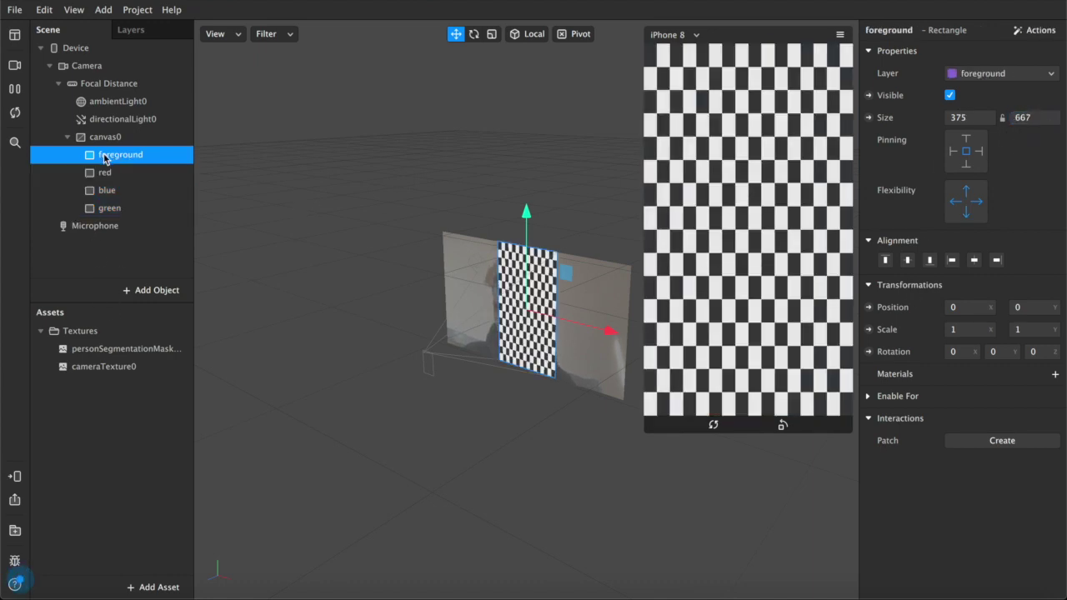
Add a new Standard material to the foreground rectangle and name it foreground
{"action": "left_click", "coordinate": [1055, 376]}
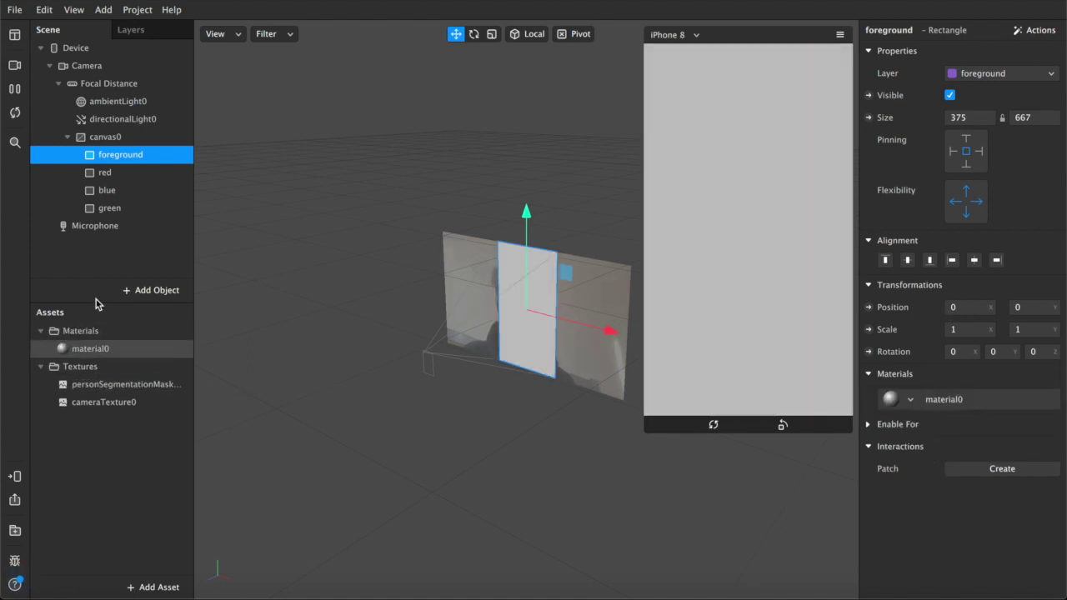
{"action": "double_click", "coordinate": [80, 348]}
{"action": "type", "text": "foregrou"}
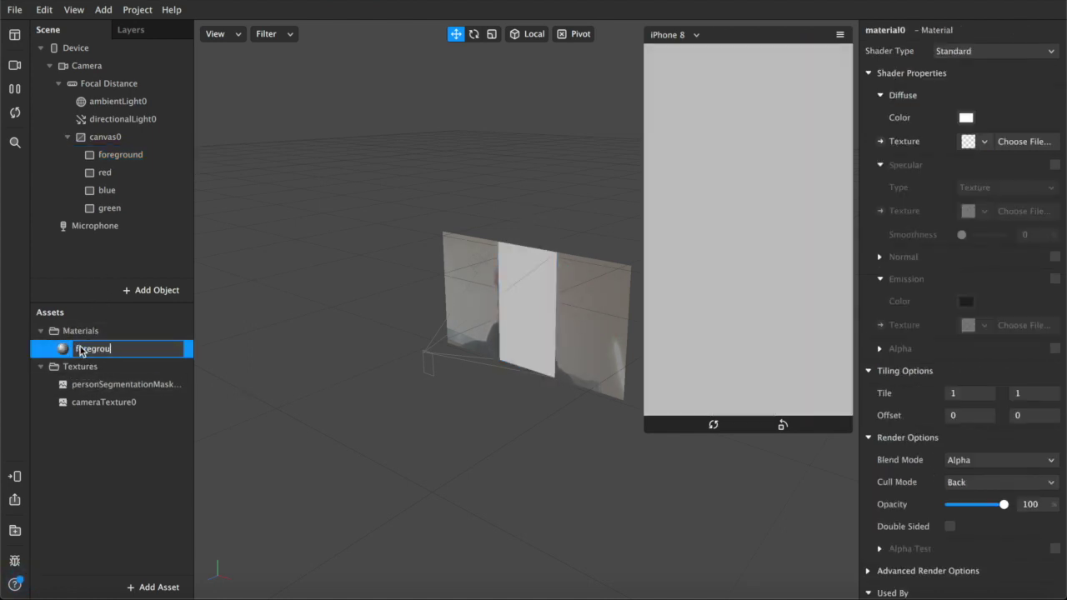
{"action": "type", "text": "nd"}
{"action": "key", "text": "Return"}
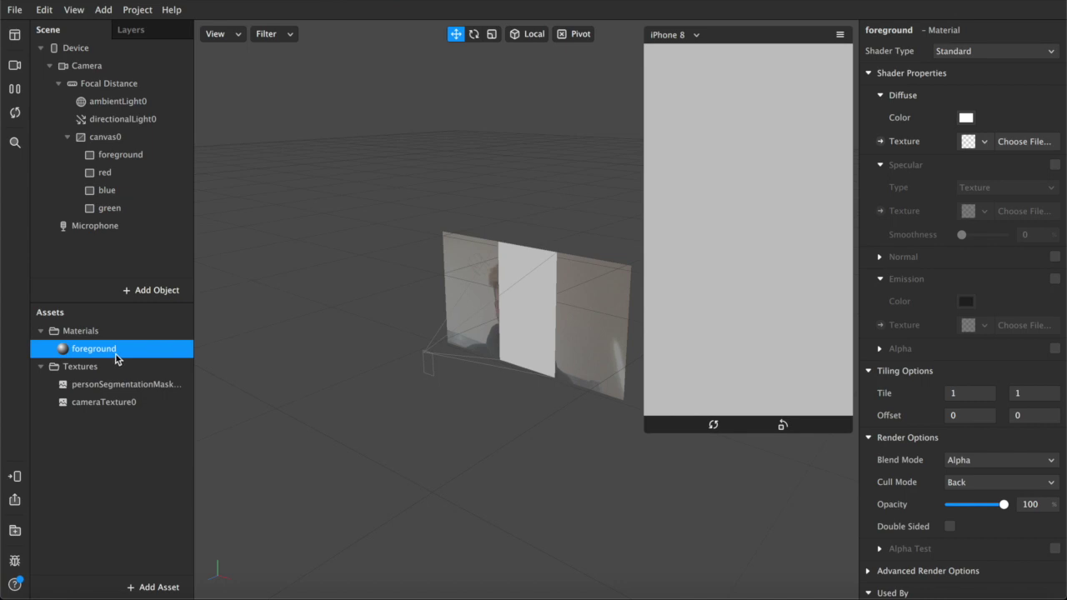
{"action": "left_click", "coordinate": [958, 53]}
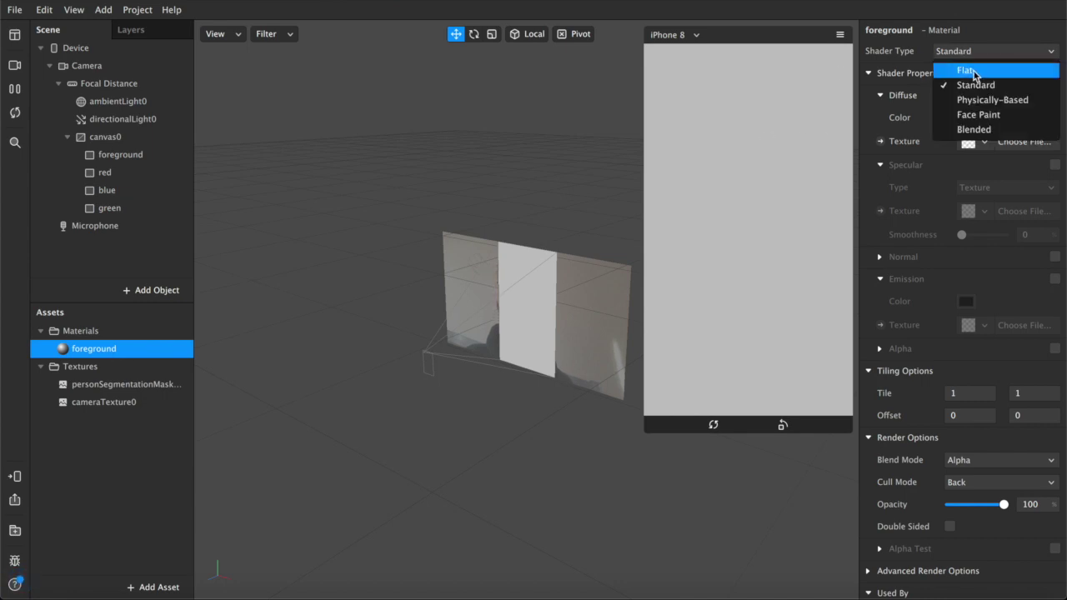
{"action": "left_click", "coordinate": [83, 356]}
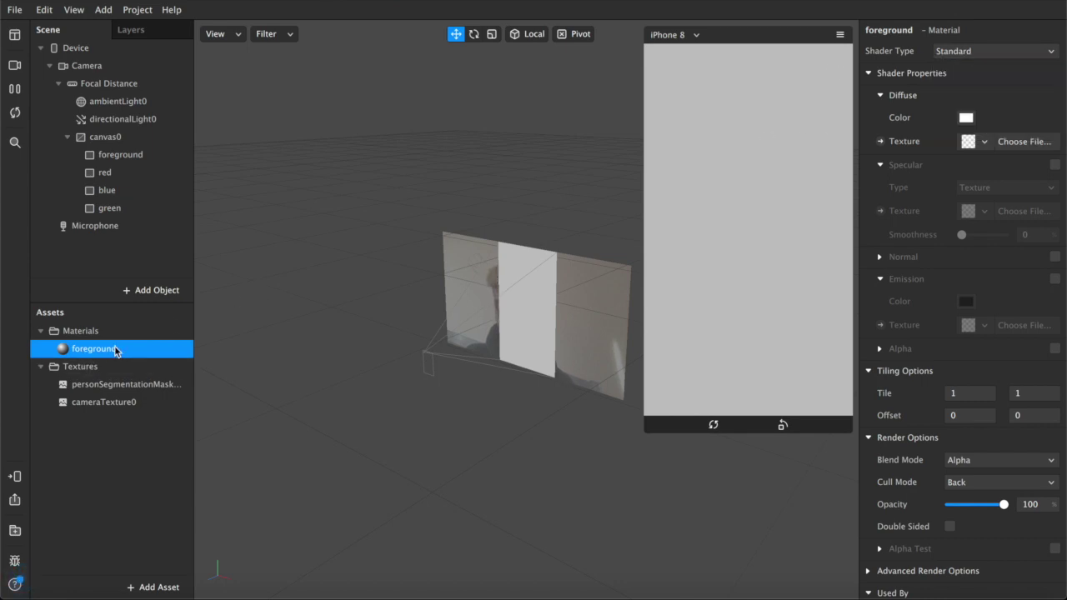
Set the diffuse texture to cameraTexture0 and enable alpha using the person segmentation mask
{"action": "left_click", "coordinate": [961, 147]}
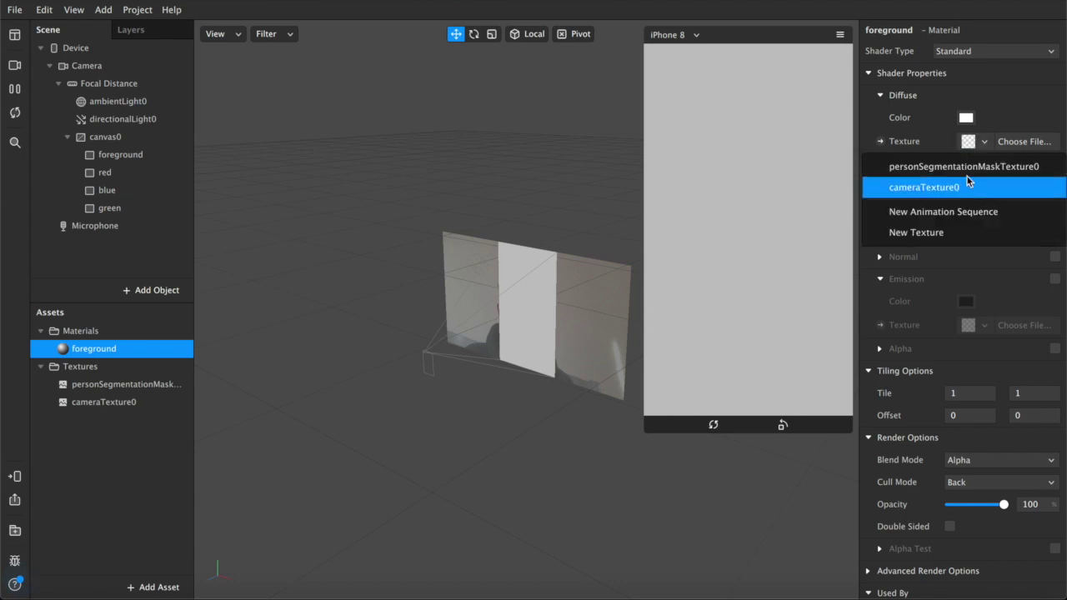
{"action": "left_click", "coordinate": [966, 170]}
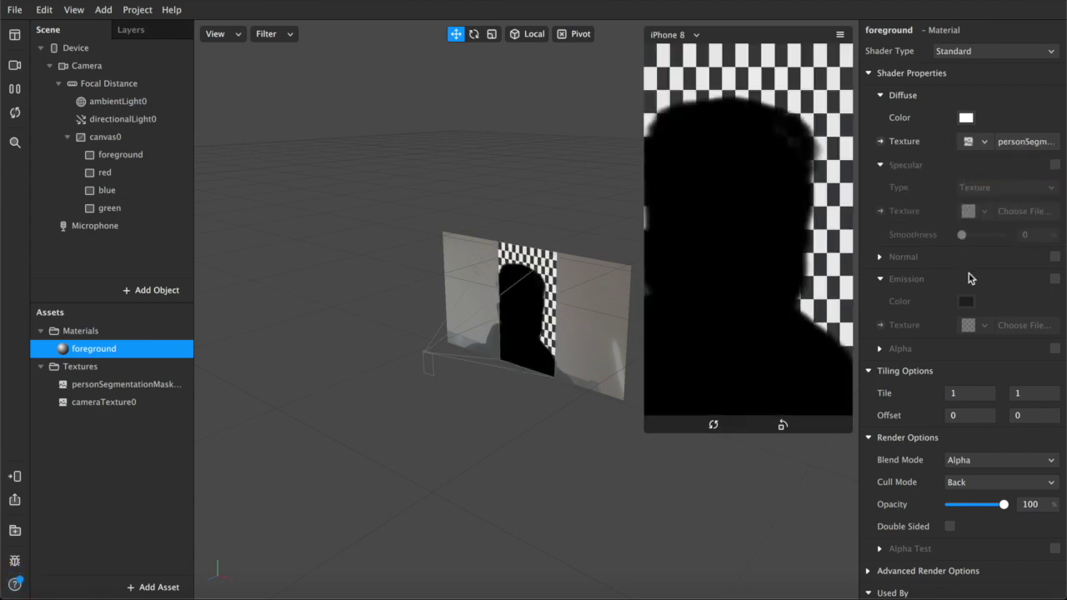
{"action": "left_click", "coordinate": [1054, 348]}
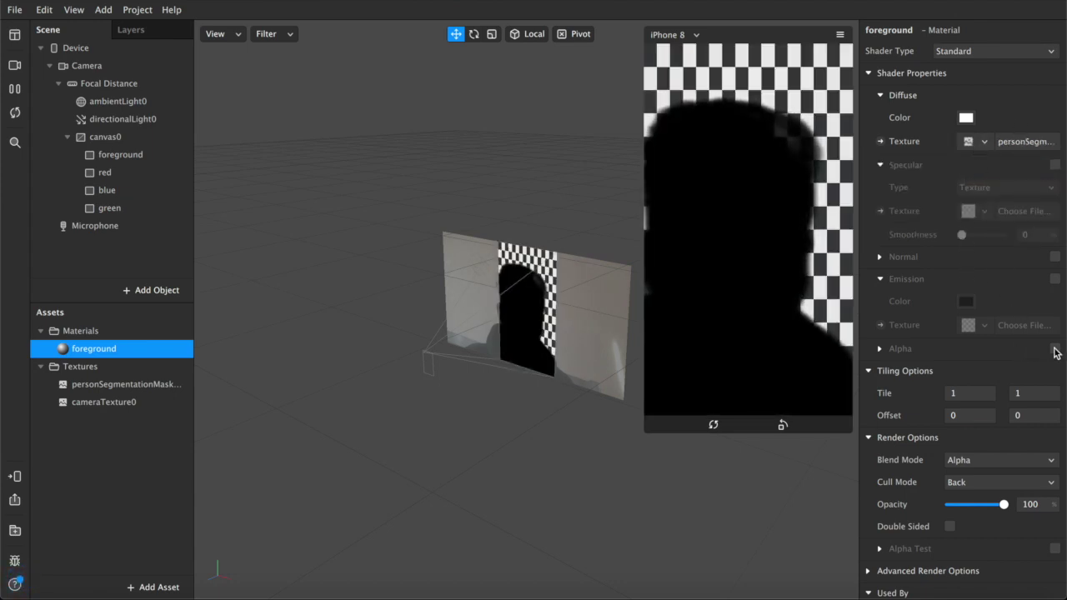
{"action": "left_click", "coordinate": [973, 397]}
{"action": "left_click", "coordinate": [950, 444]}
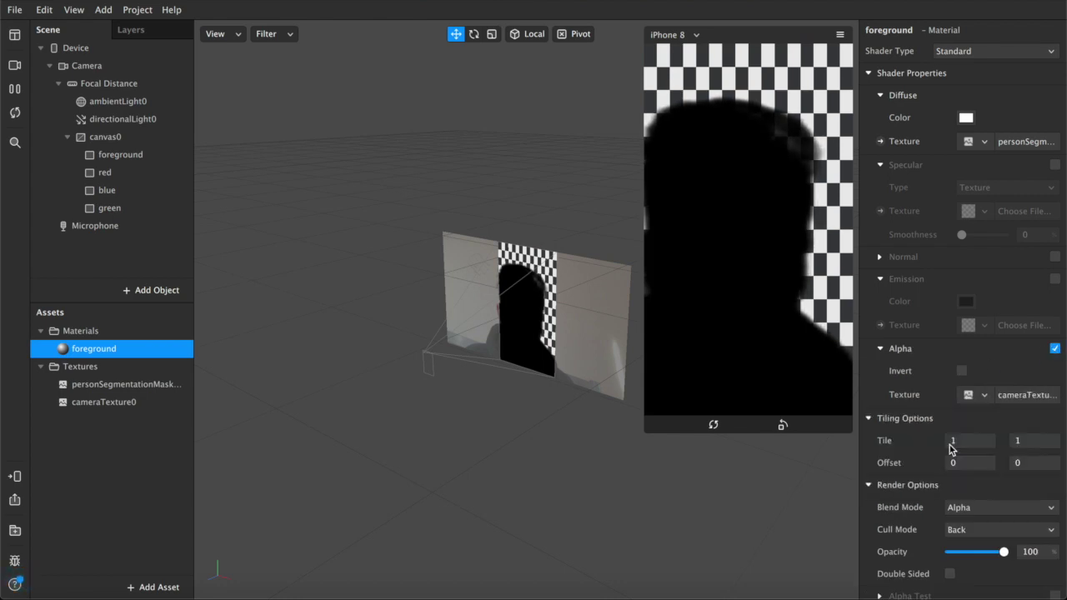
{"action": "left_click", "coordinate": [983, 141]}
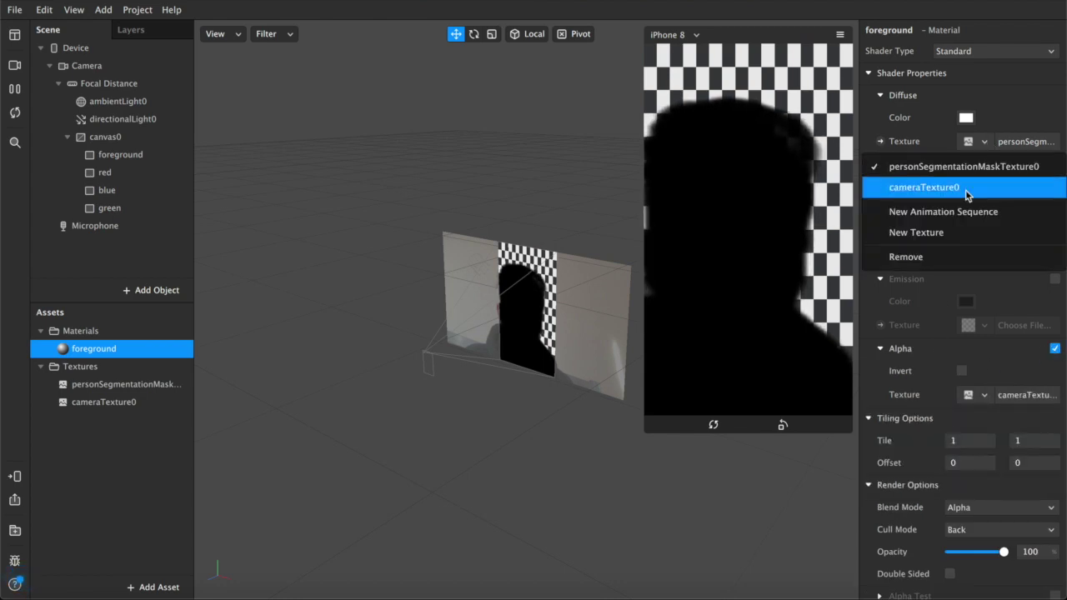
{"action": "left_click", "coordinate": [965, 189]}
{"action": "left_click", "coordinate": [973, 395]}
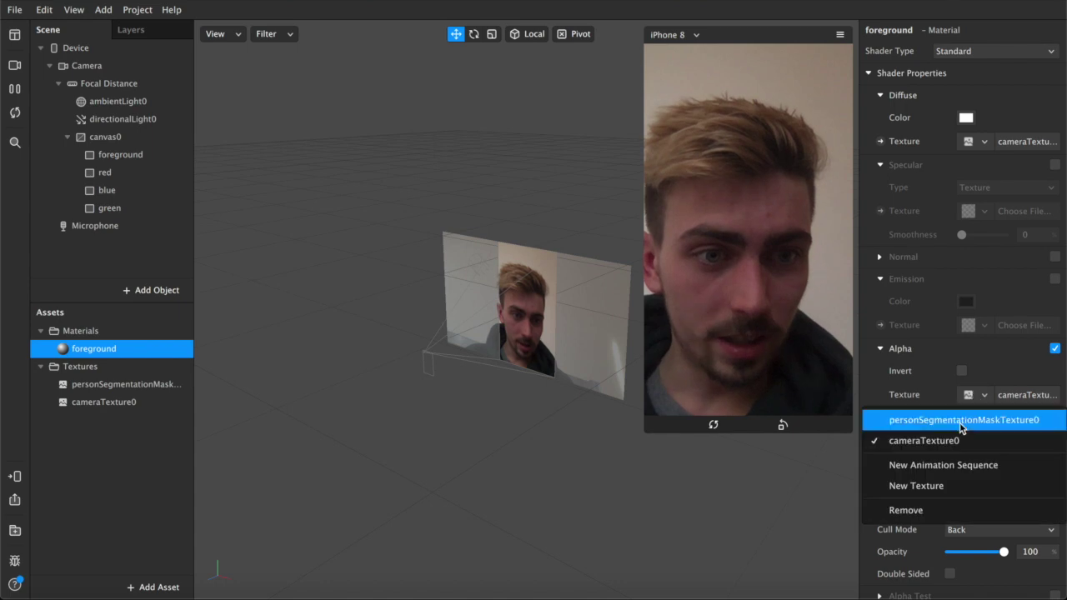
{"action": "left_click", "coordinate": [960, 421]}
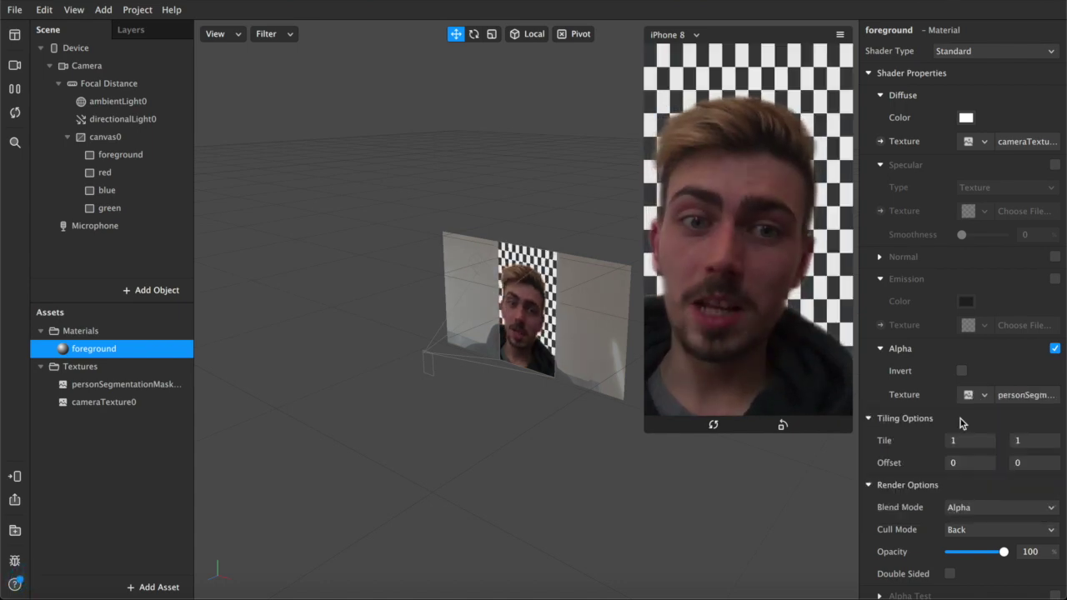
Verify the material's diffuse and alpha textures, then inspect cameraTexture0's settings
{"action": "left_click", "coordinate": [984, 143]}
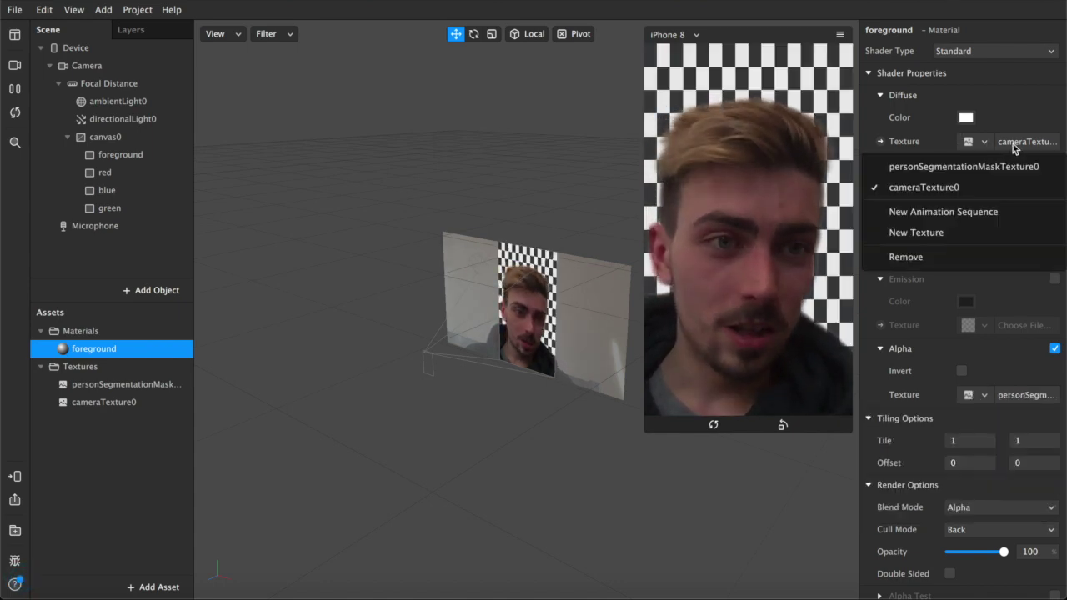
{"action": "left_click", "coordinate": [915, 137]}
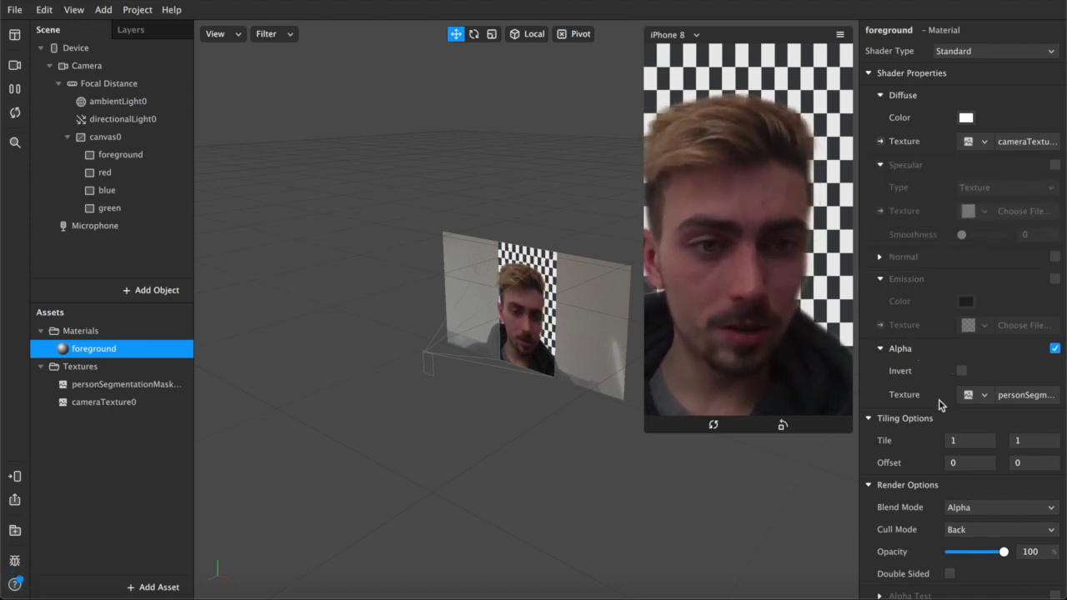
{"action": "left_click", "coordinate": [975, 395]}
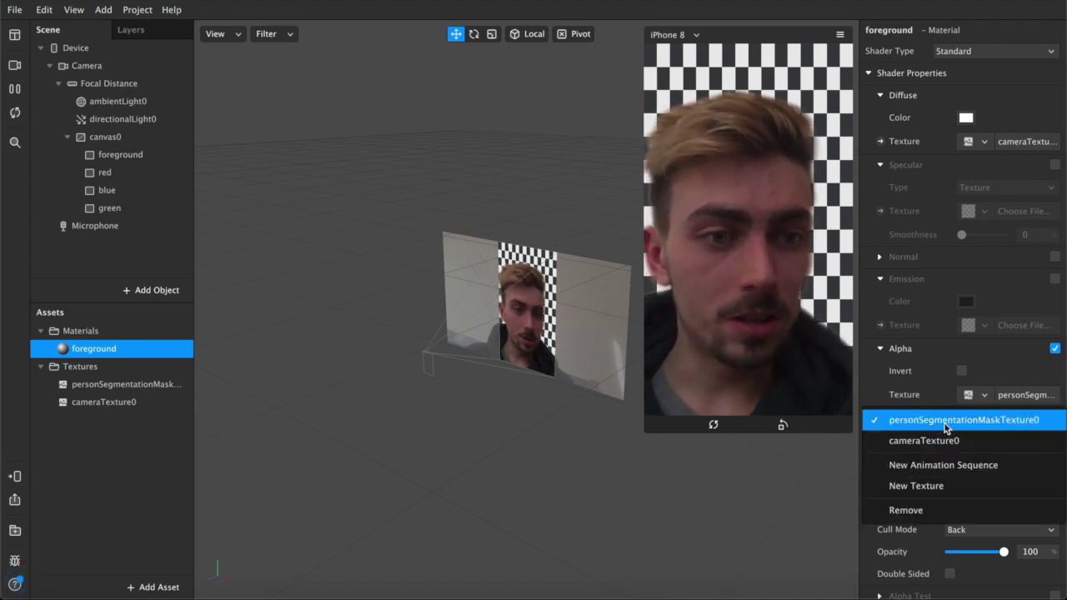
{"action": "left_click", "coordinate": [722, 492]}
{"action": "left_click", "coordinate": [721, 493]}
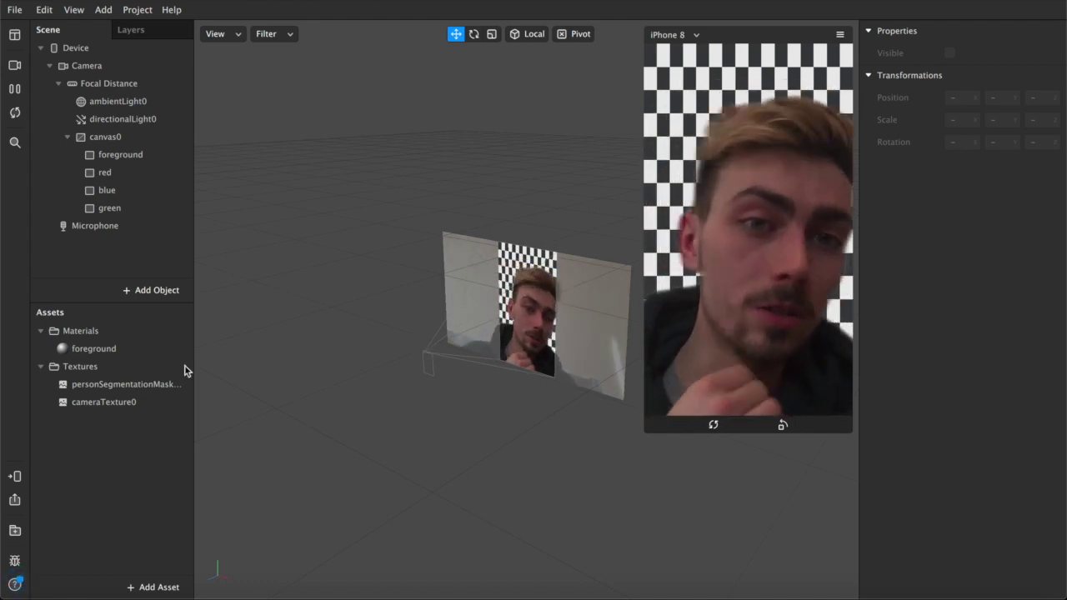
{"action": "left_click", "coordinate": [91, 408]}
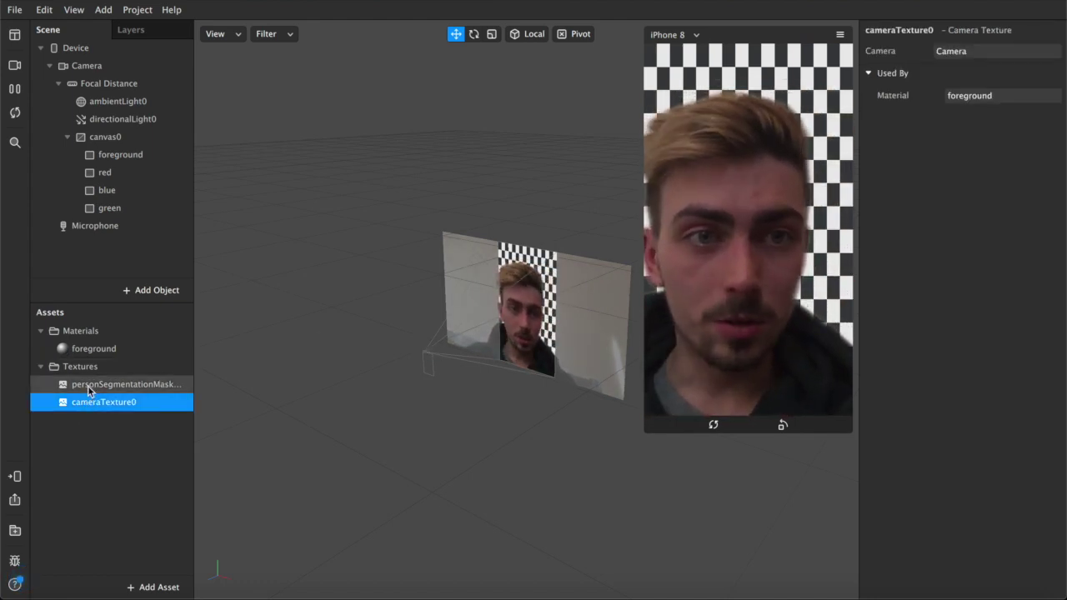
Inspect the segmentation mask texture, then revisit the foreground material and try its opacity
{"action": "left_click", "coordinate": [89, 387]}
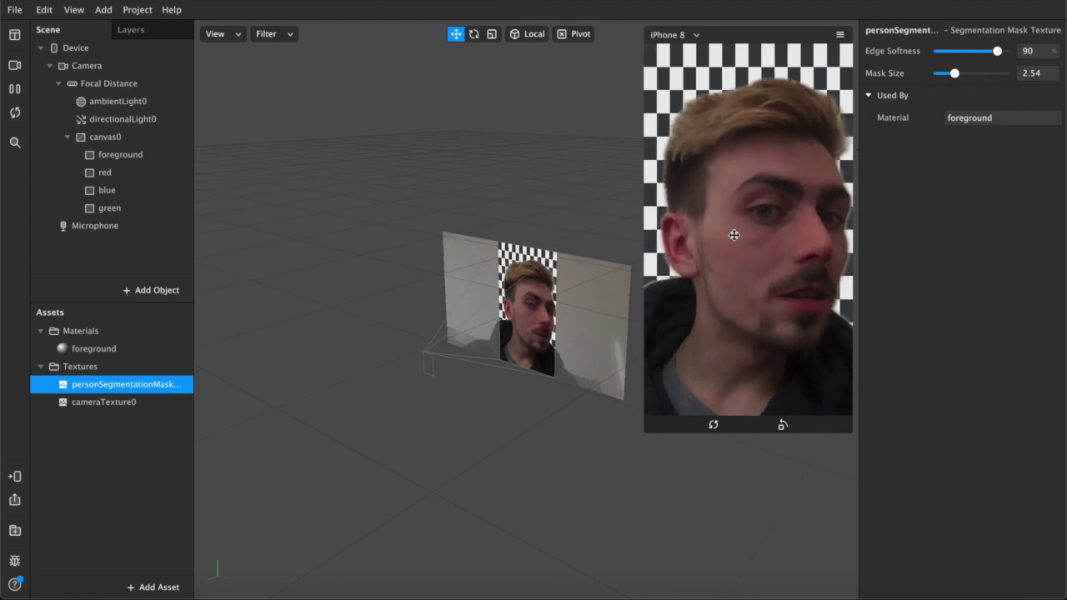
{"action": "left_click", "coordinate": [73, 349]}
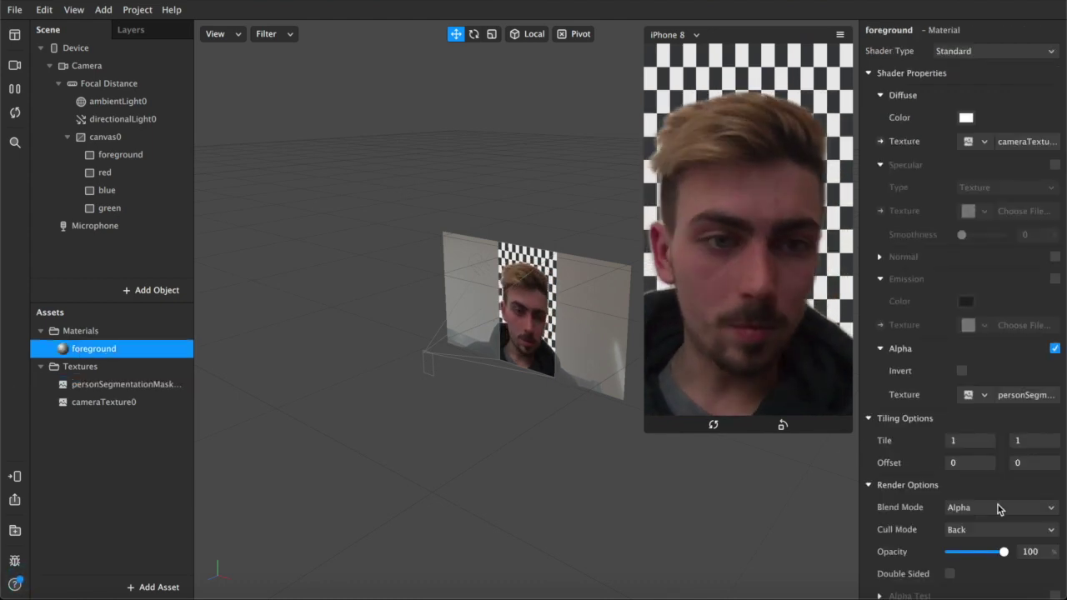
{"action": "left_click_drag", "start_coordinate": [951, 552], "coordinate": [1014, 554]}
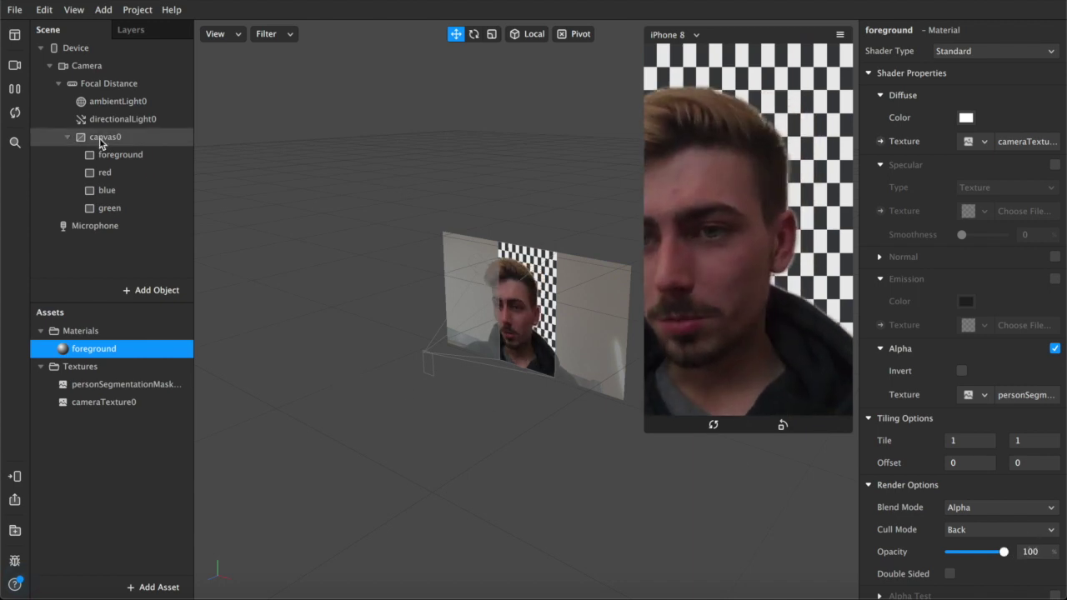
{"action": "left_click", "coordinate": [104, 172]}
Create a new material for each of the red, blue and green rectangles
{"action": "left_click", "coordinate": [106, 190], "text": "shift"}
{"action": "left_click", "coordinate": [109, 175]}
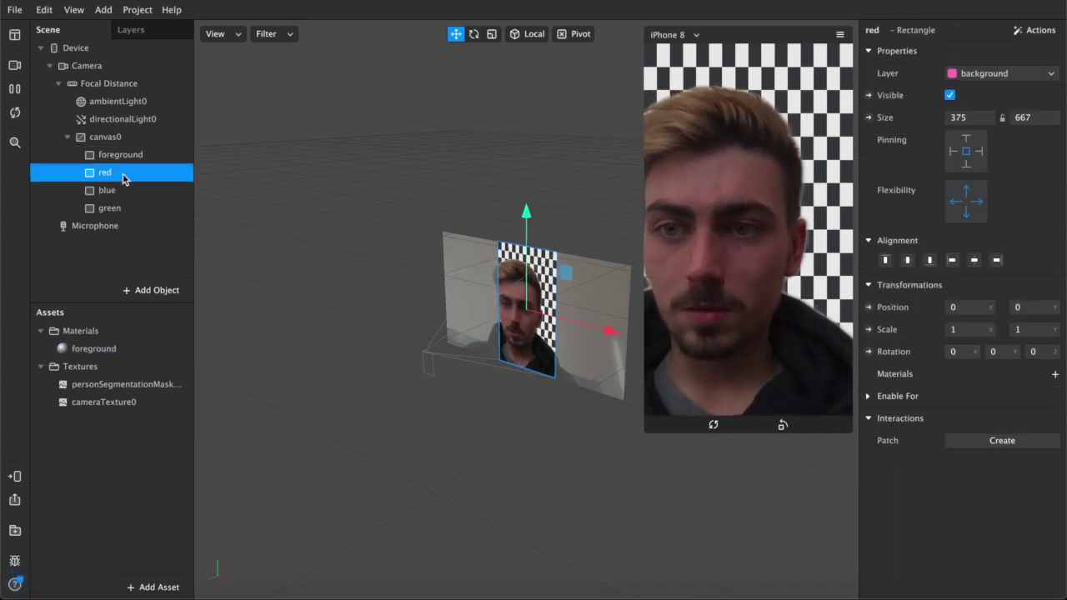
{"action": "left_click", "coordinate": [1054, 377]}
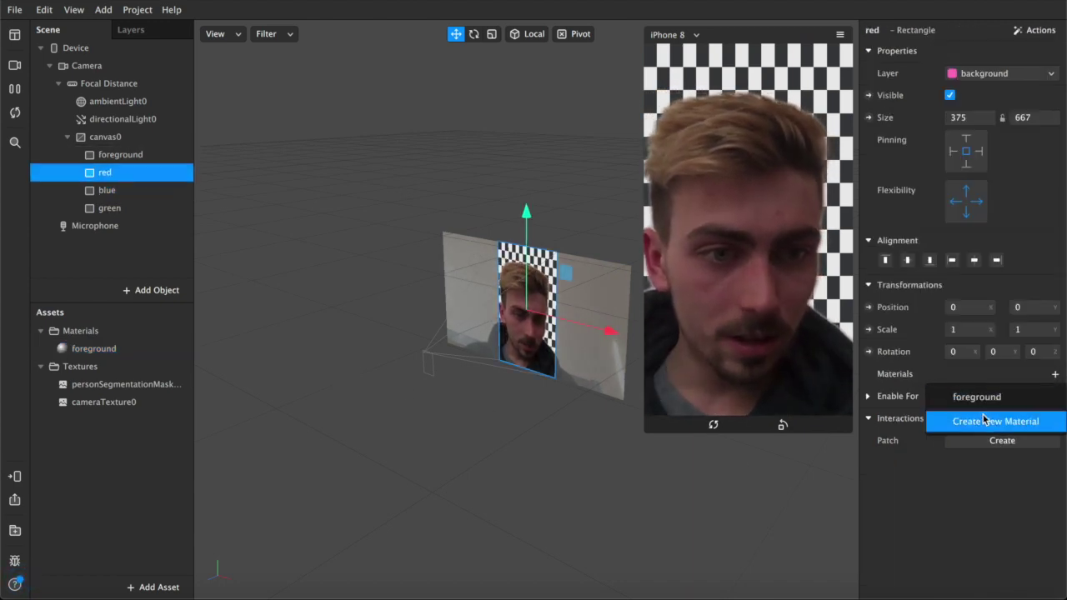
{"action": "left_click", "coordinate": [997, 419]}
{"action": "left_click", "coordinate": [128, 190]}
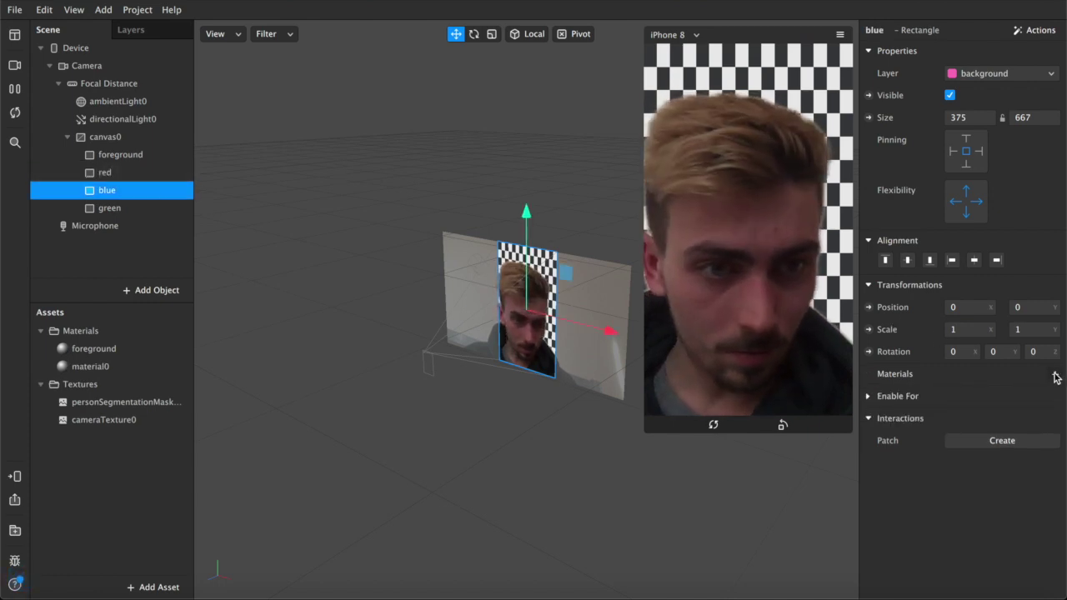
{"action": "left_click", "coordinate": [1055, 377]}
{"action": "left_click", "coordinate": [979, 439]}
{"action": "left_click", "coordinate": [143, 208]}
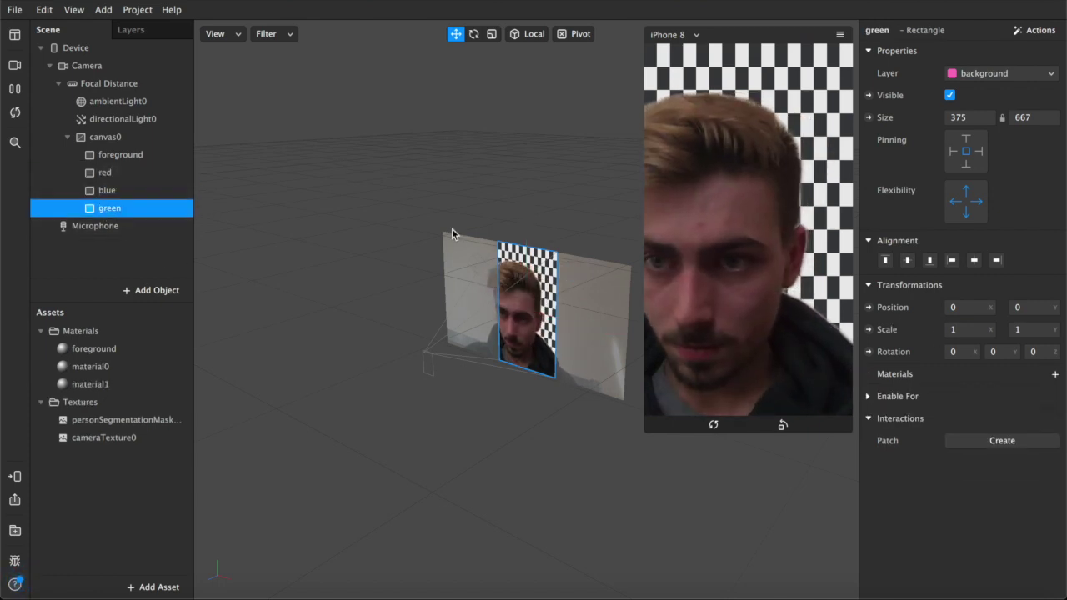
{"action": "left_click", "coordinate": [1054, 374]}
{"action": "left_click", "coordinate": [1034, 461]}
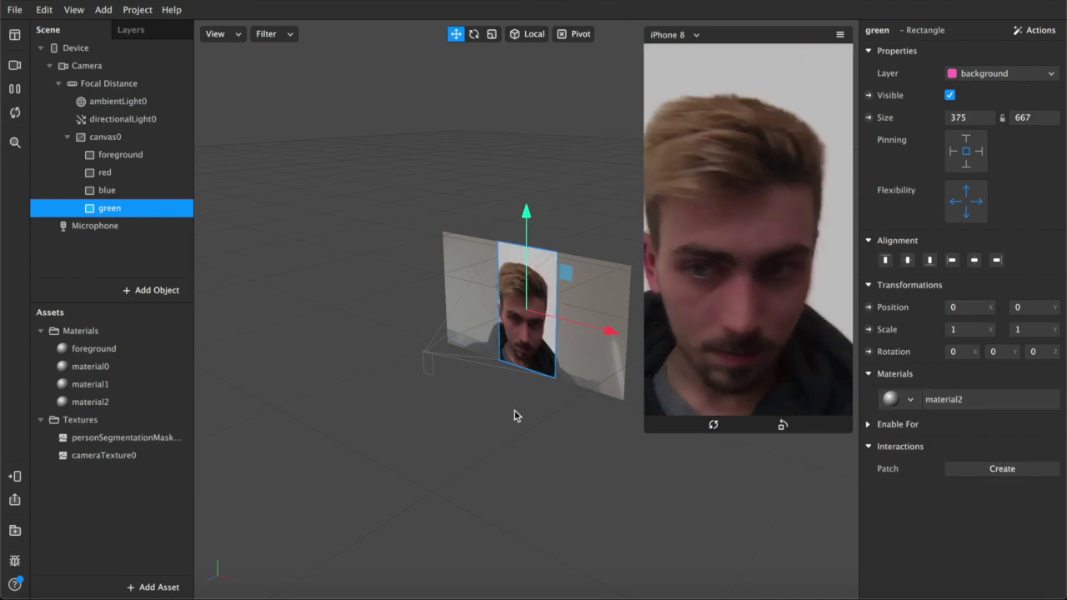
Rename material0, material1 and material2 to red, blue and green
{"action": "double_click", "coordinate": [92, 366]}
{"action": "type", "text": "red"}
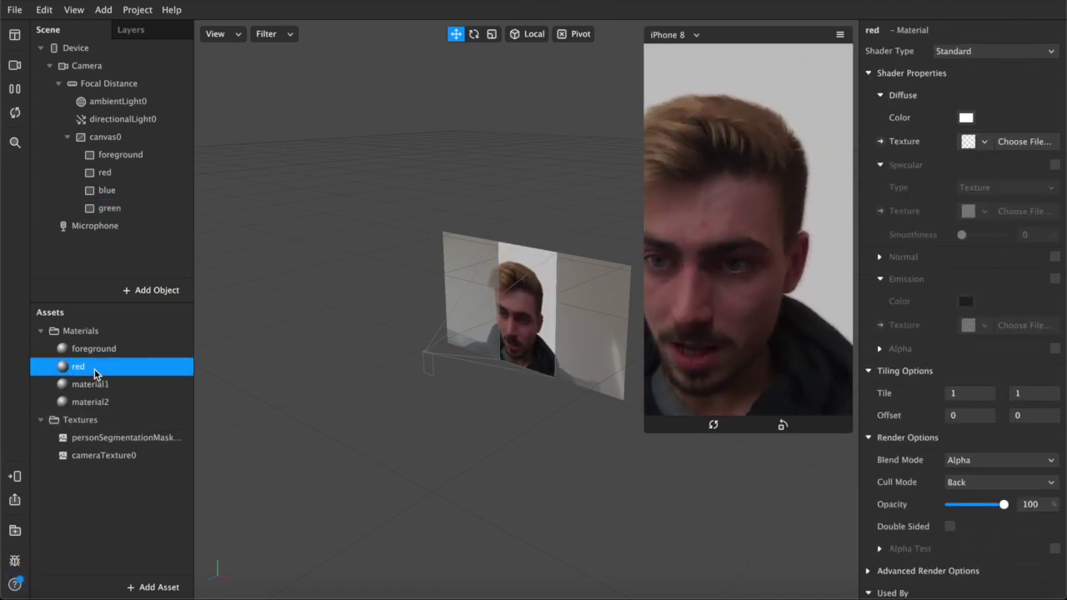
{"action": "double_click", "coordinate": [88, 384]}
{"action": "type", "text": "blue"}
{"action": "key", "text": "Return"}
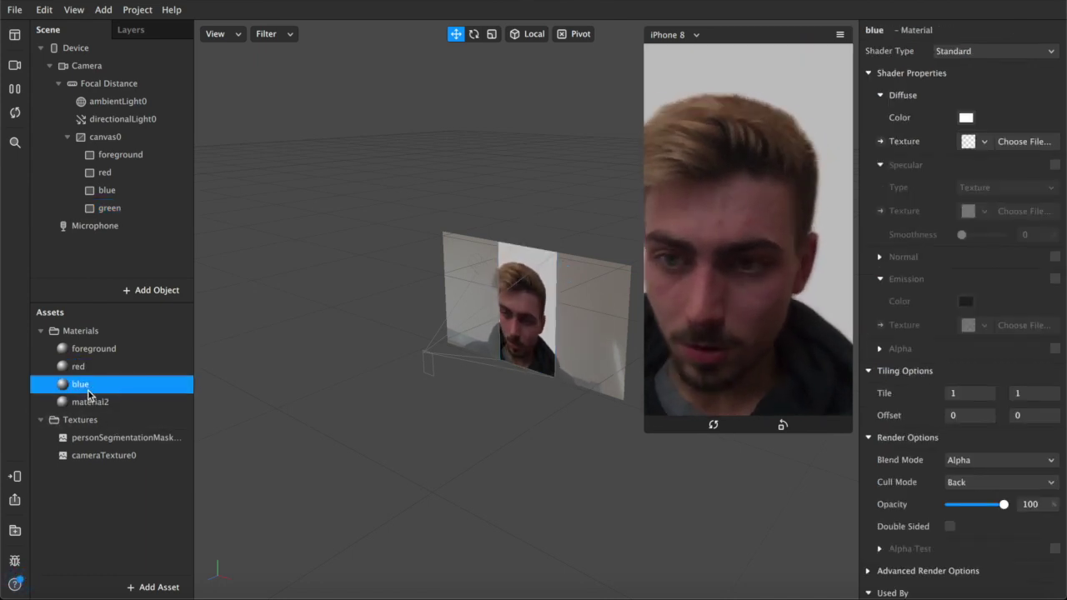
{"action": "double_click", "coordinate": [86, 402]}
{"action": "type", "text": "green"}
{"action": "key", "text": "Return"}
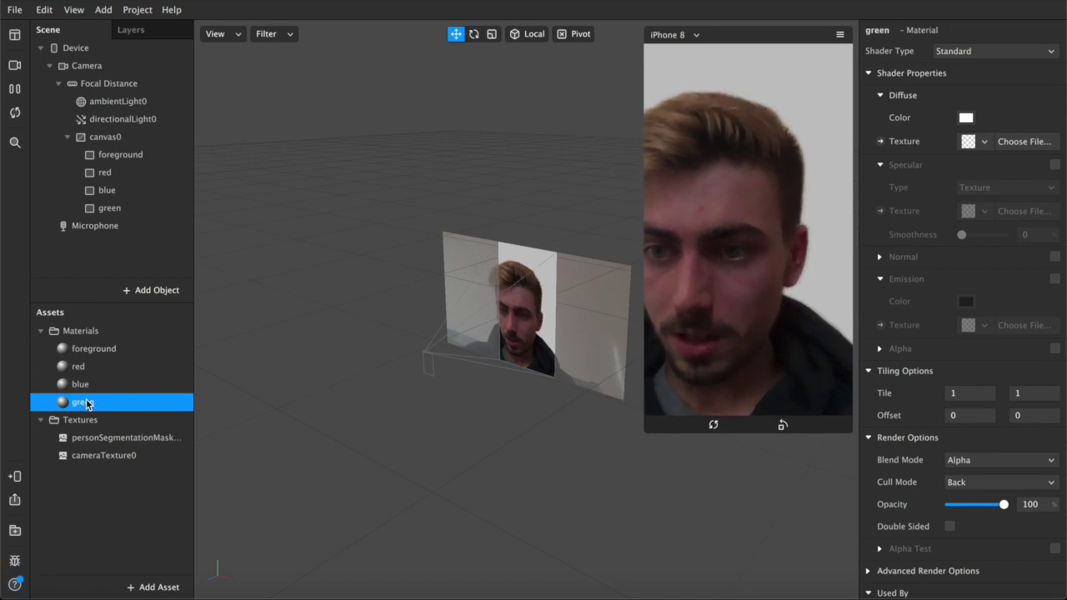
Set diffuse colours: Maraschino for red, a blue for blue, and Spring green for green
{"action": "left_click", "coordinate": [77, 365]}
{"action": "left_click", "coordinate": [965, 118]}
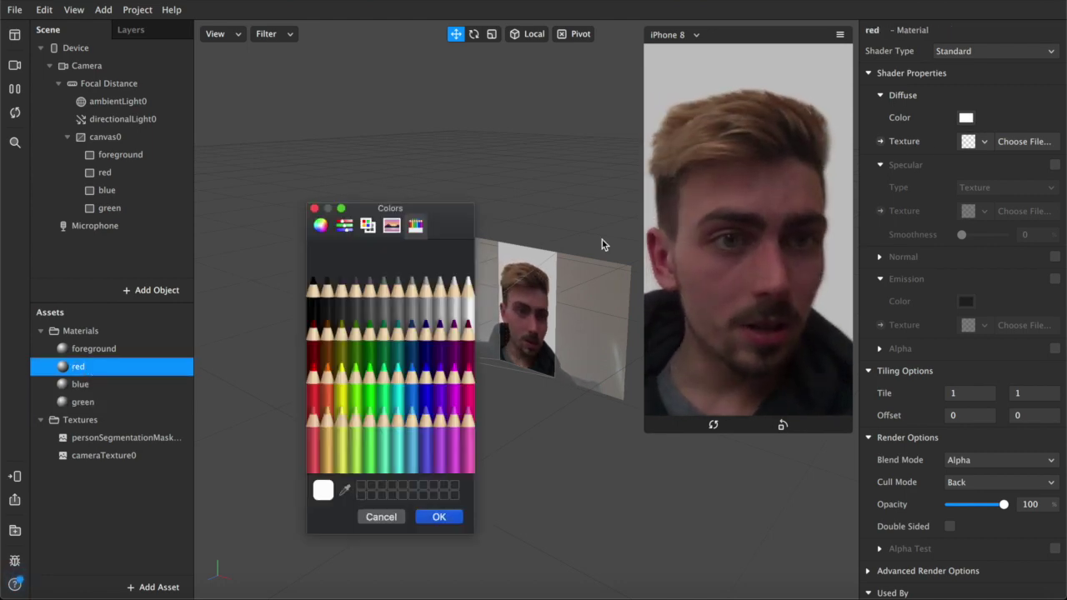
{"action": "left_click", "coordinate": [314, 375]}
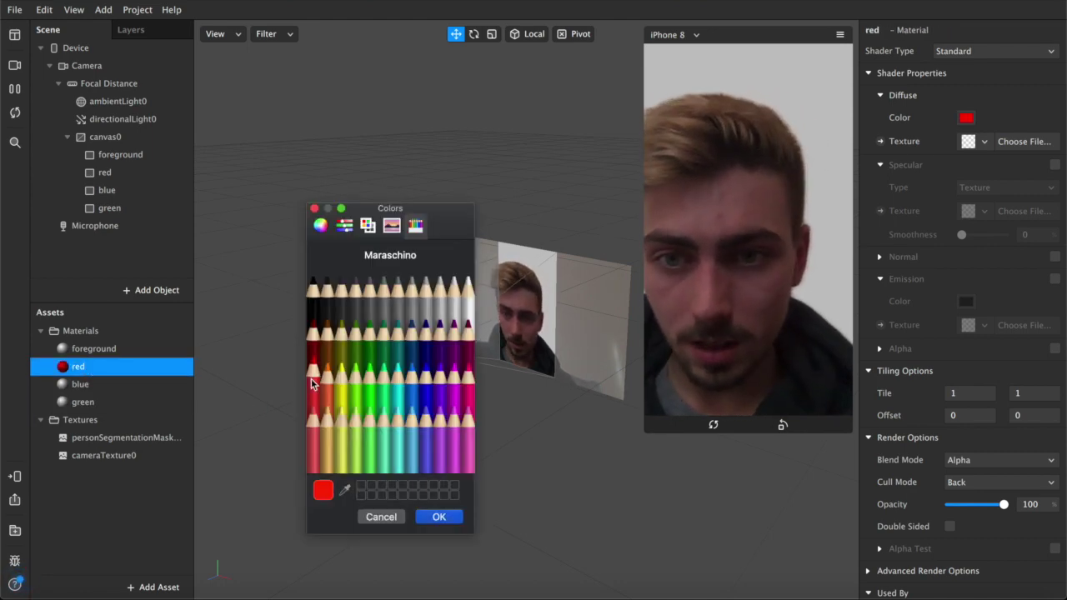
{"action": "left_click", "coordinate": [439, 517]}
{"action": "left_click", "coordinate": [102, 384]}
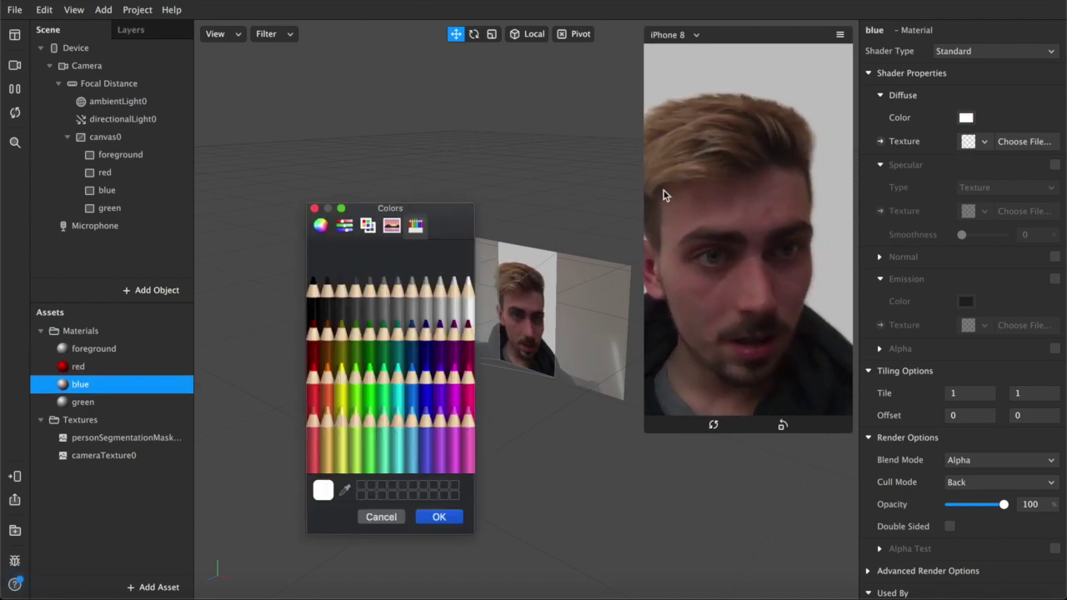
{"action": "left_click", "coordinate": [412, 371]}
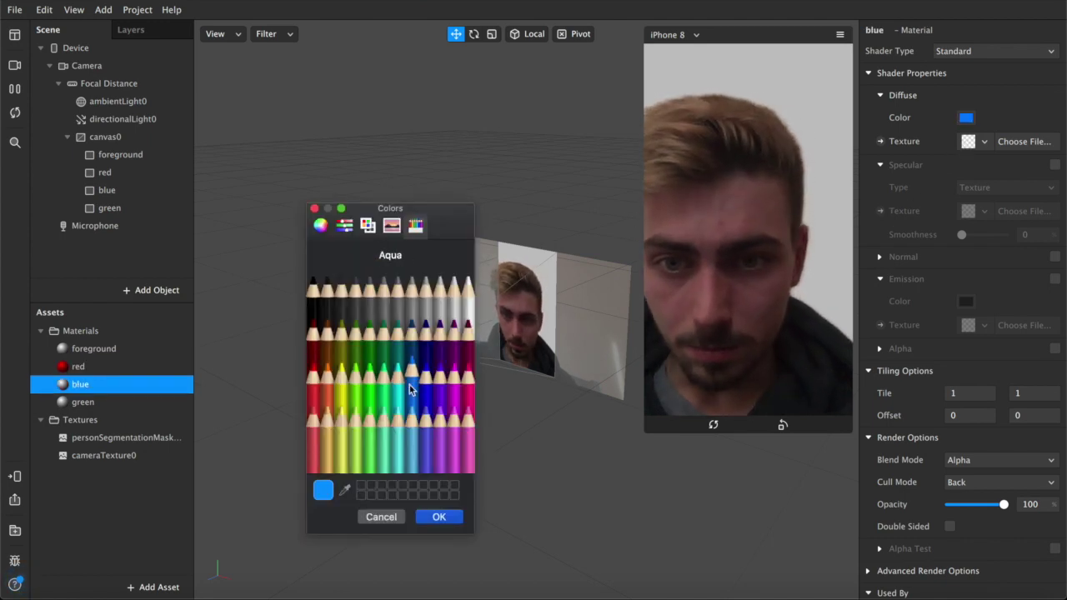
{"action": "left_click", "coordinate": [437, 513]}
{"action": "left_click", "coordinate": [82, 402]}
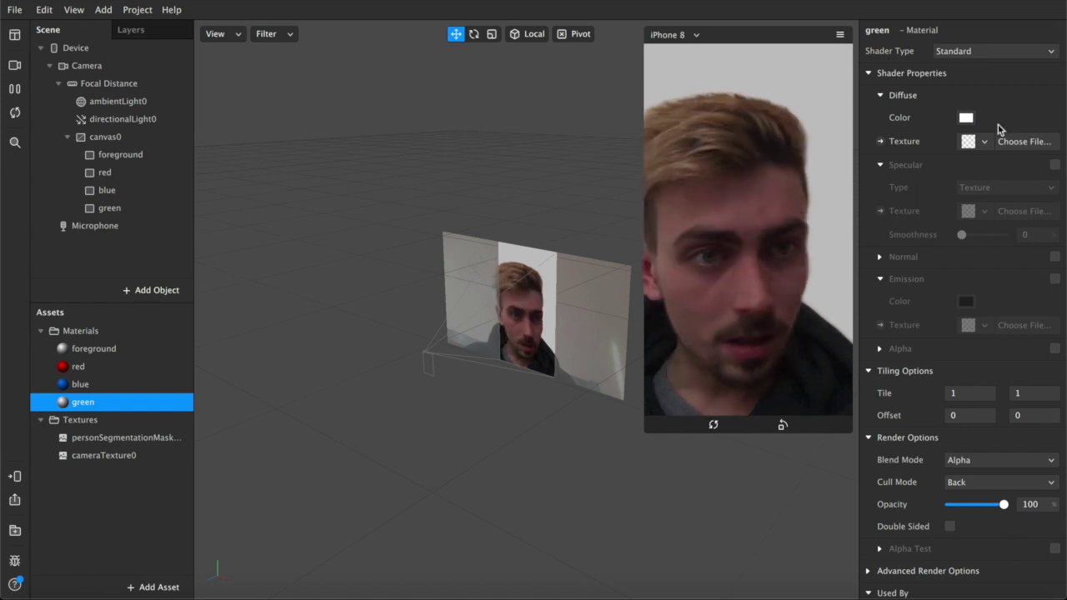
{"action": "left_click", "coordinate": [964, 117]}
{"action": "left_click", "coordinate": [373, 384]}
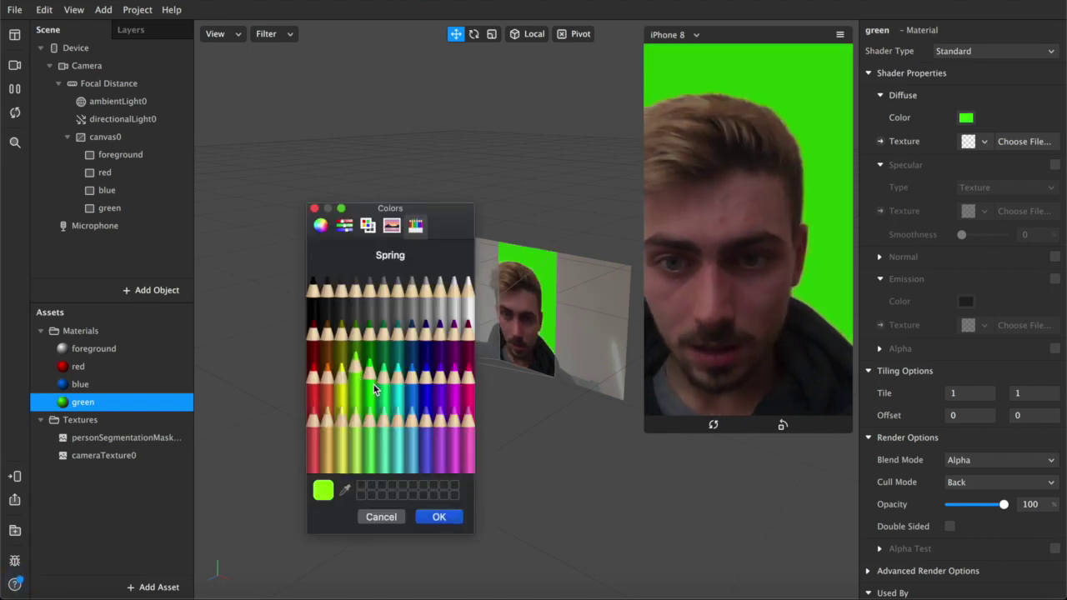
{"action": "left_click", "coordinate": [437, 515]}
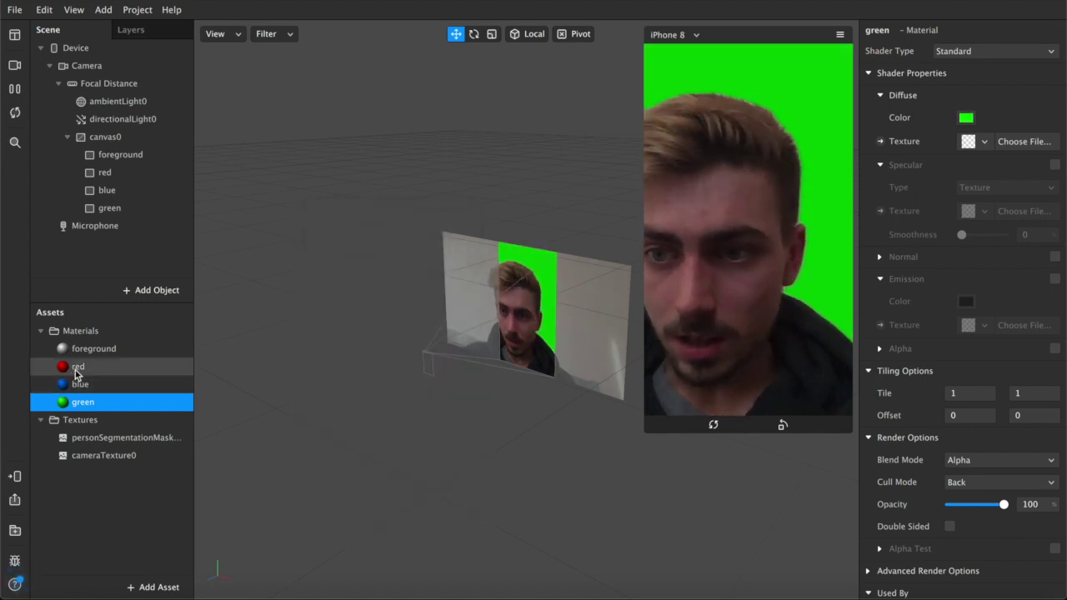
Switch the red, blue and green materials to the Flat shader and review each material
{"action": "left_click", "coordinate": [75, 367], "text": "shift"}
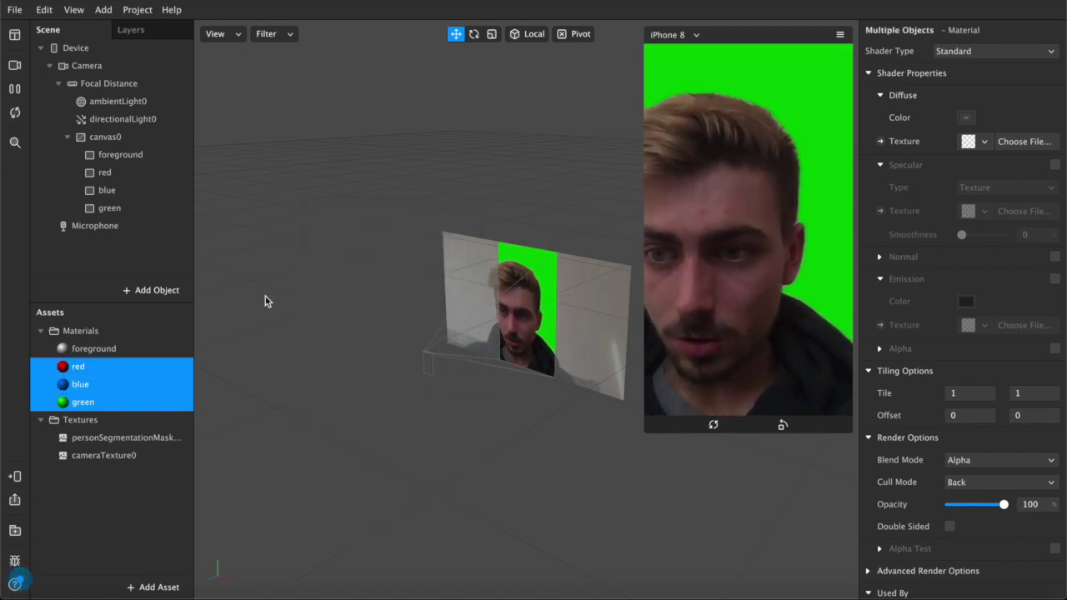
{"action": "left_click", "coordinate": [999, 54]}
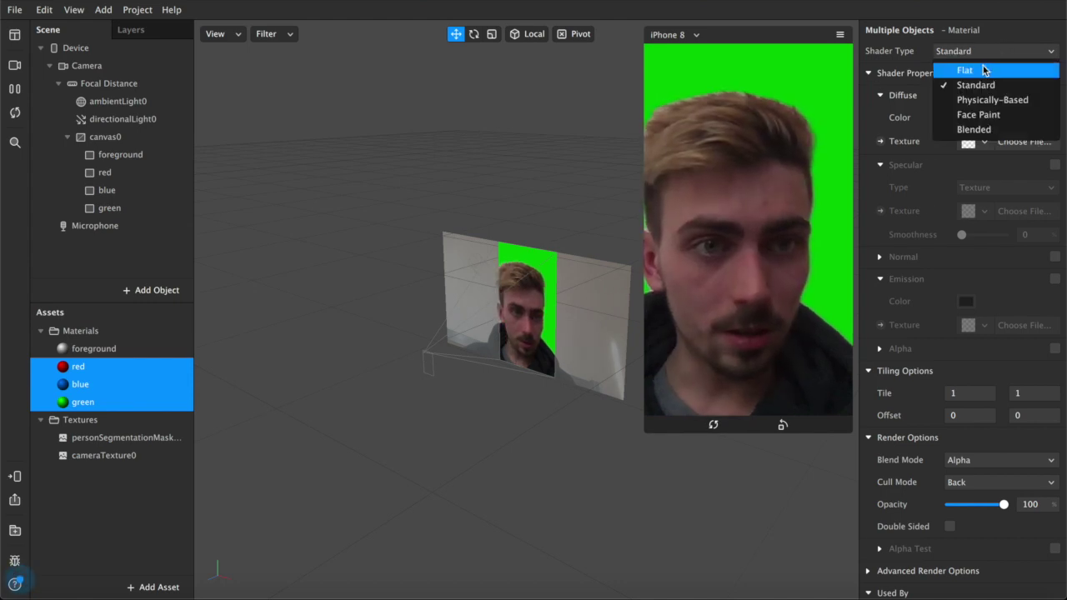
{"action": "left_click", "coordinate": [975, 70]}
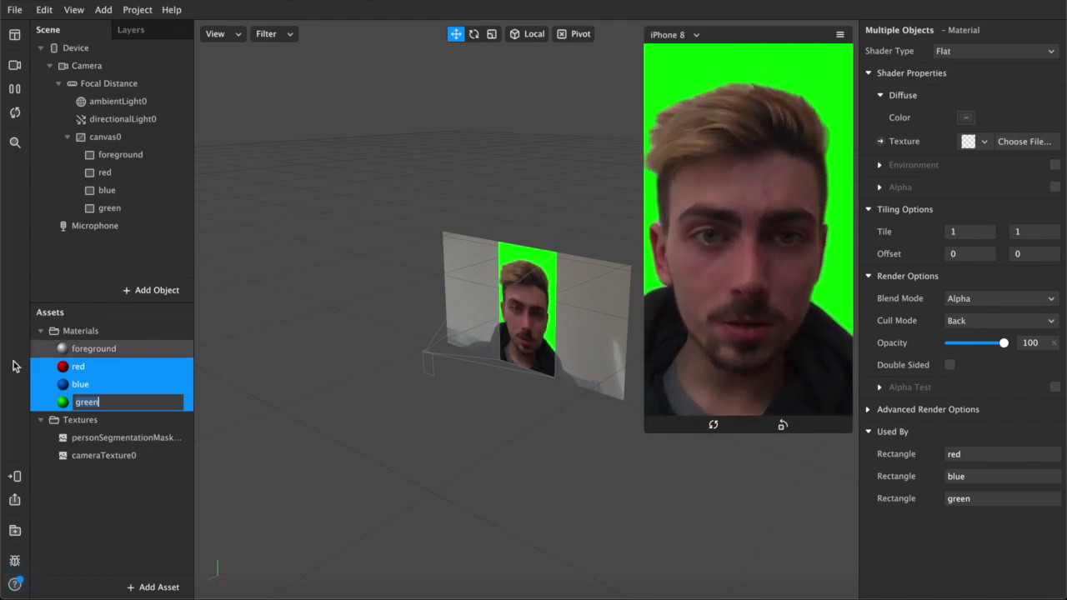
{"action": "left_click", "coordinate": [82, 368]}
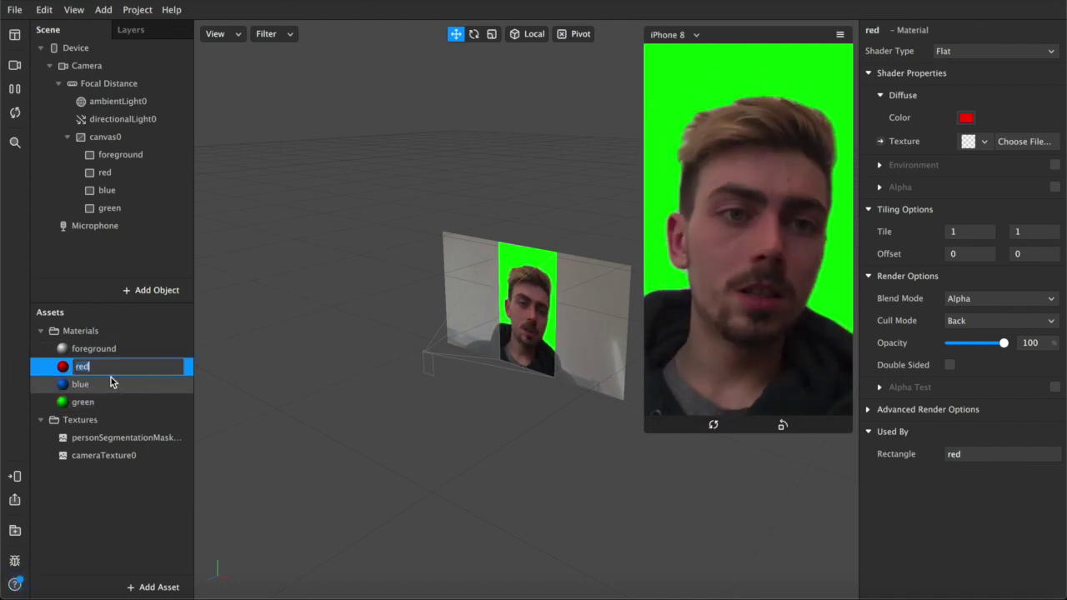
{"action": "left_click", "coordinate": [105, 397], "text": "shift"}
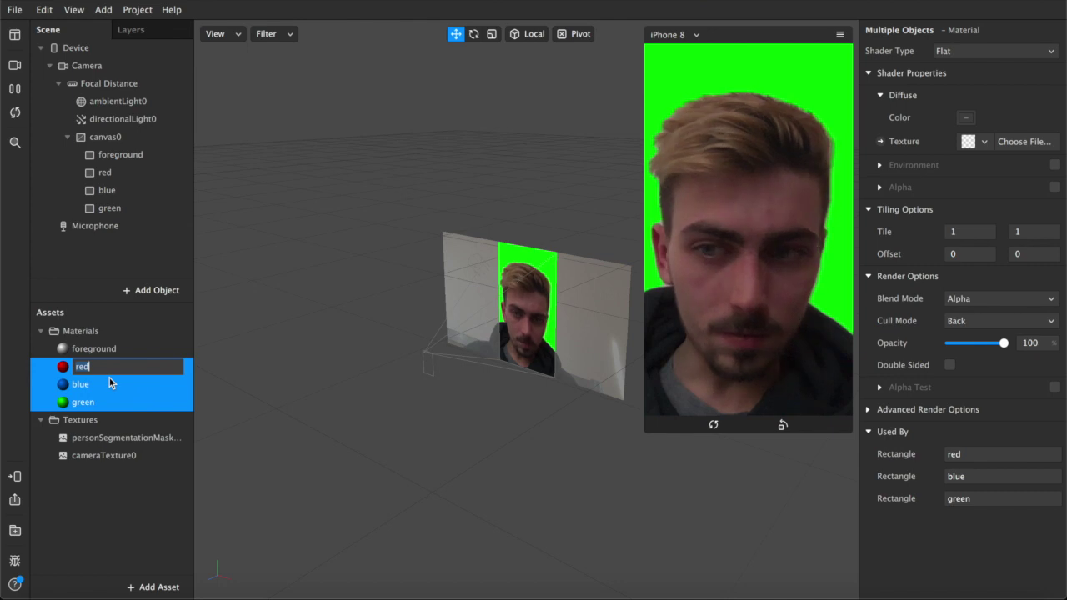
{"action": "left_click", "coordinate": [111, 383]}
{"action": "left_click", "coordinate": [117, 349]}
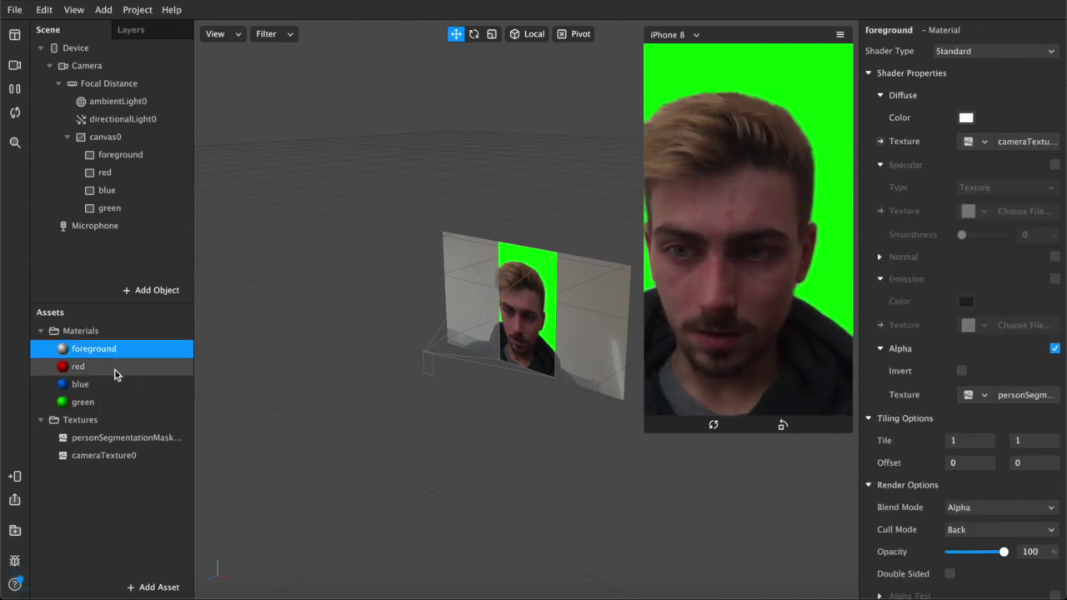
{"action": "left_click", "coordinate": [115, 370]}
{"action": "left_click", "coordinate": [114, 385]}
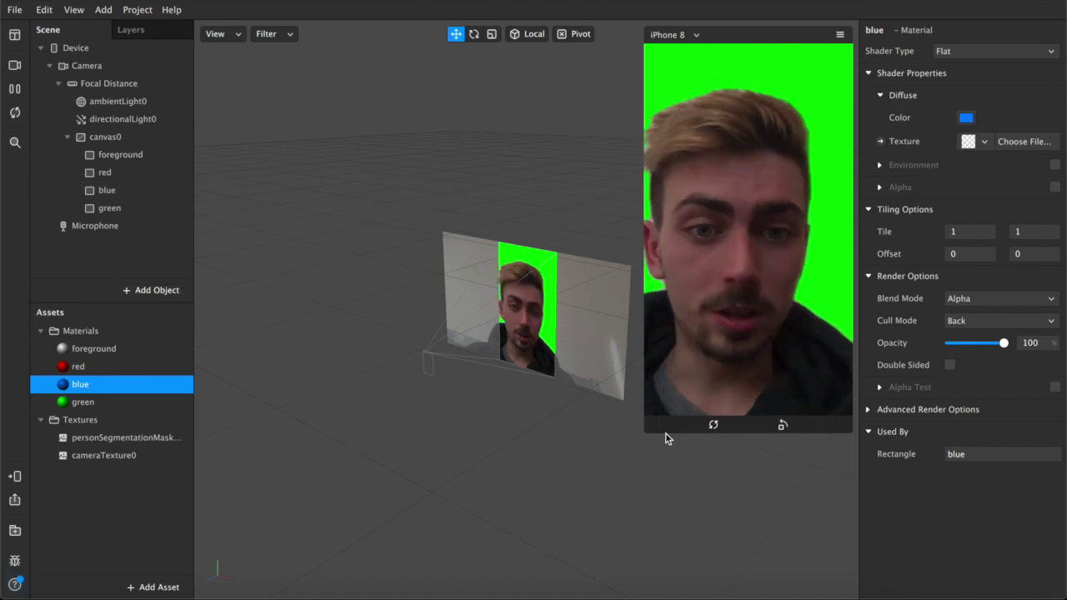
Open the Patch Editor from the View menu
{"action": "left_click", "coordinate": [100, 10]}
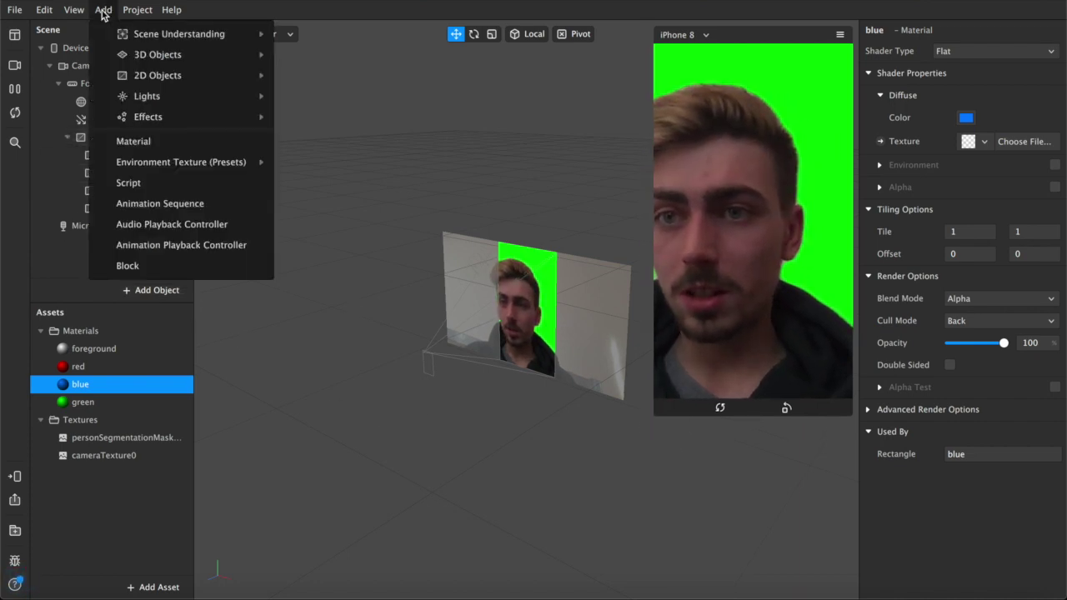
{"action": "mouse_move", "coordinate": [74, 9]}
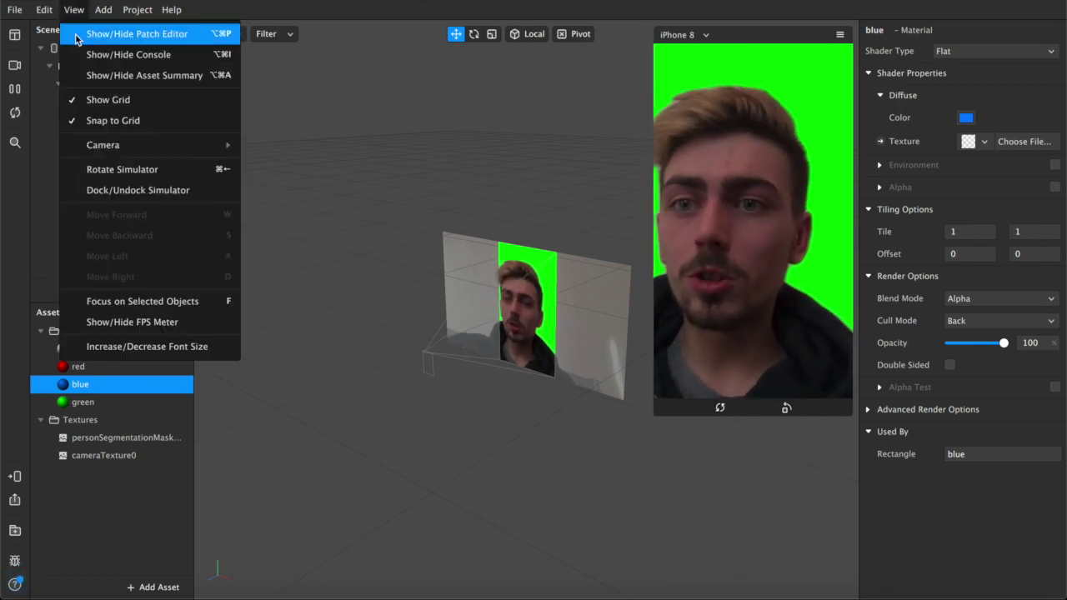
{"action": "left_click", "coordinate": [76, 35]}
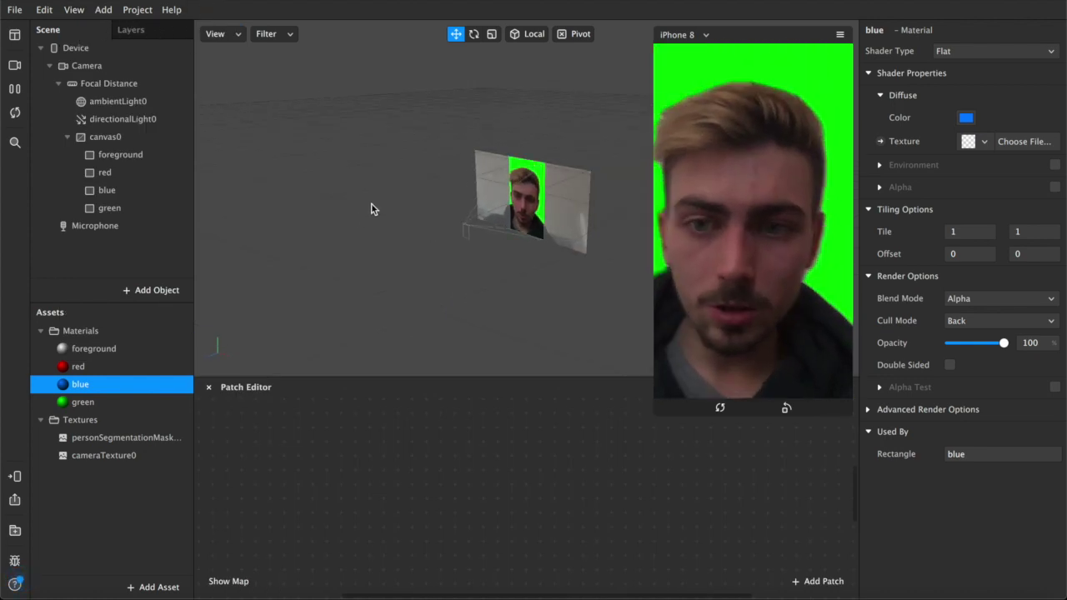
Add a Screen Tap patch, move it left, and drag from its Tap output
{"action": "double_click", "coordinate": [303, 471]}
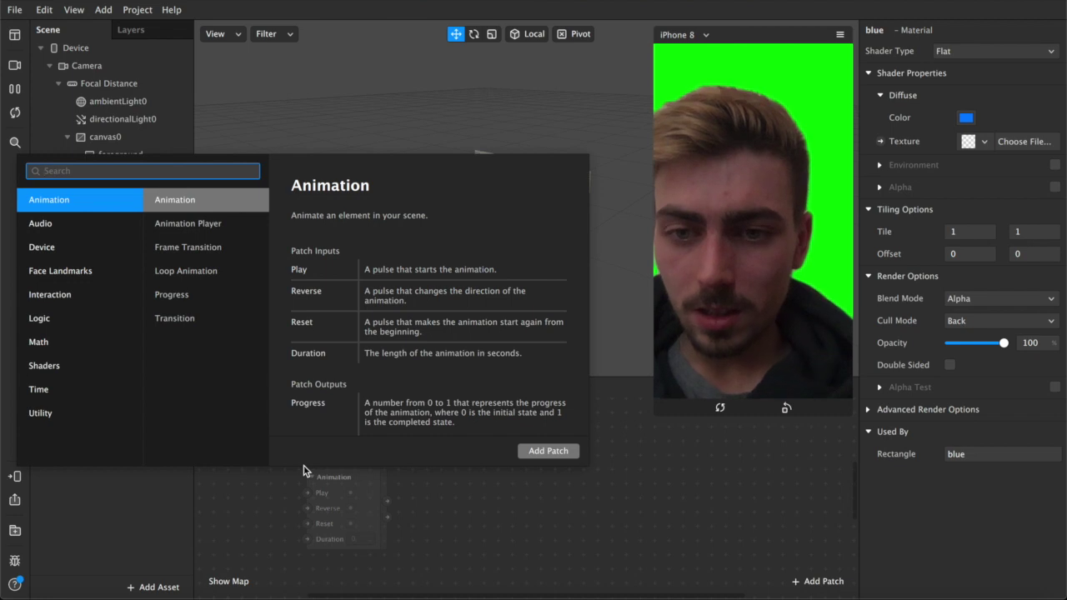
{"action": "type", "text": "screen tap"}
{"action": "key", "text": "Return"}
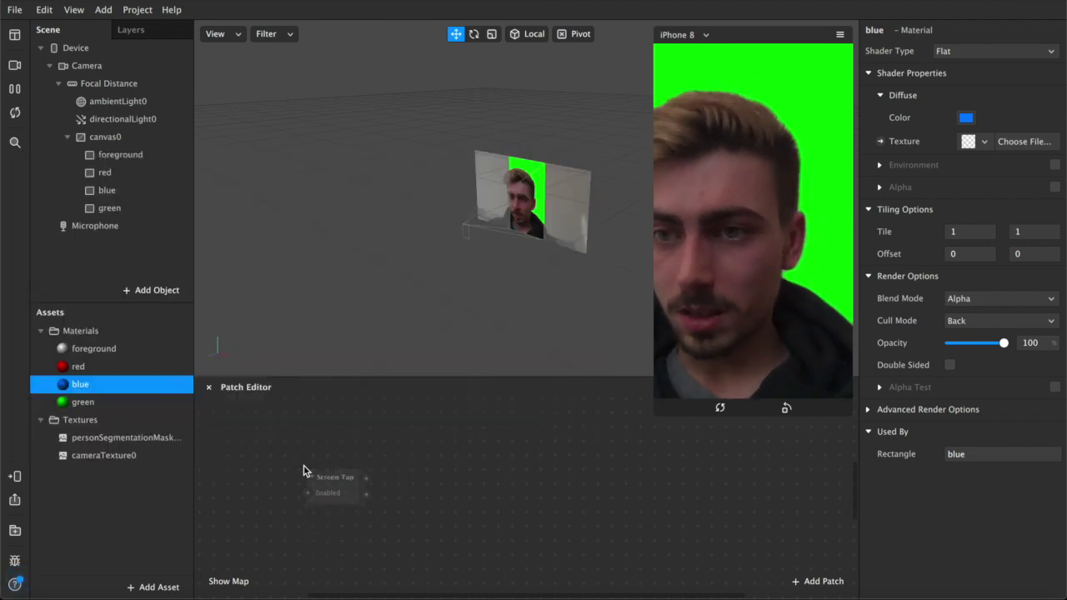
{"action": "left_click_drag", "start_coordinate": [323, 474], "coordinate": [235, 451]}
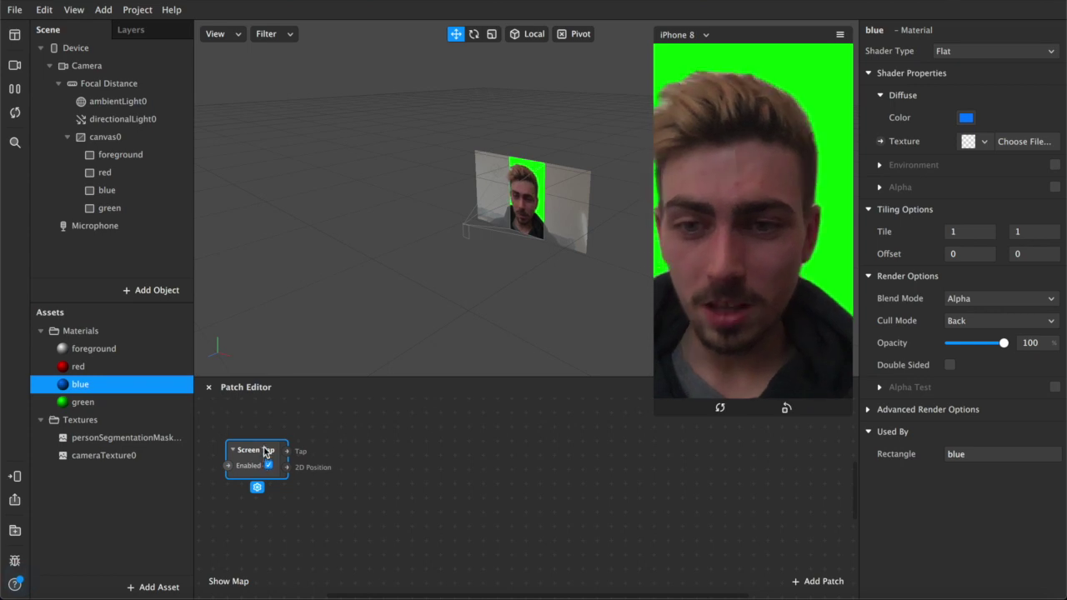
{"action": "left_click_drag", "start_coordinate": [286, 455], "coordinate": [347, 457]}
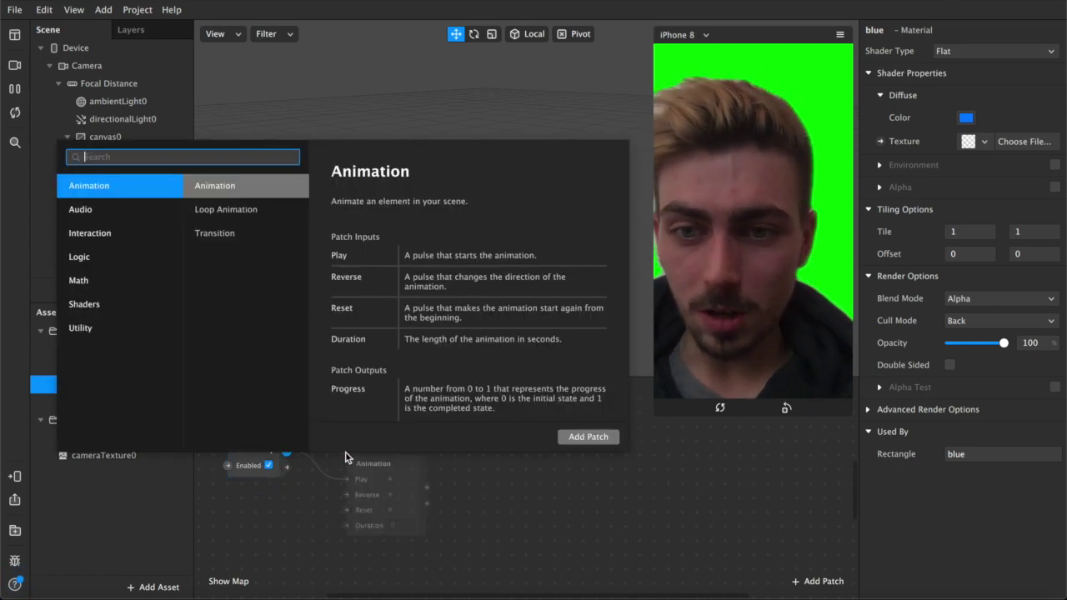
Add a Counter patch fed by Screen Tap's Tap output, with Maximum Count 5
{"action": "type", "text": "counter"}
{"action": "key", "text": "Return"}
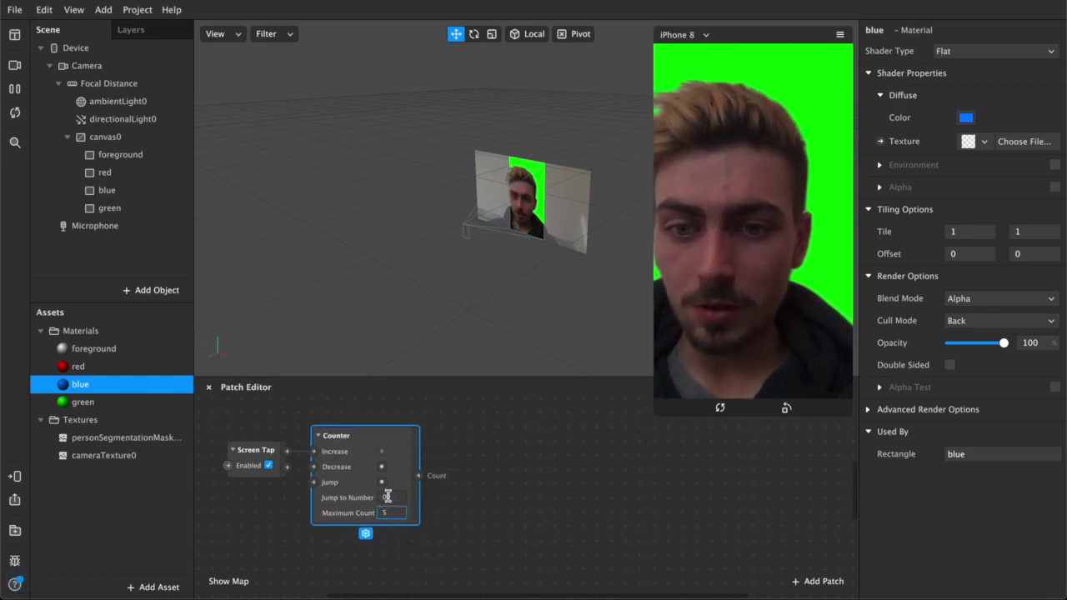
{"action": "left_click", "coordinate": [449, 473]}
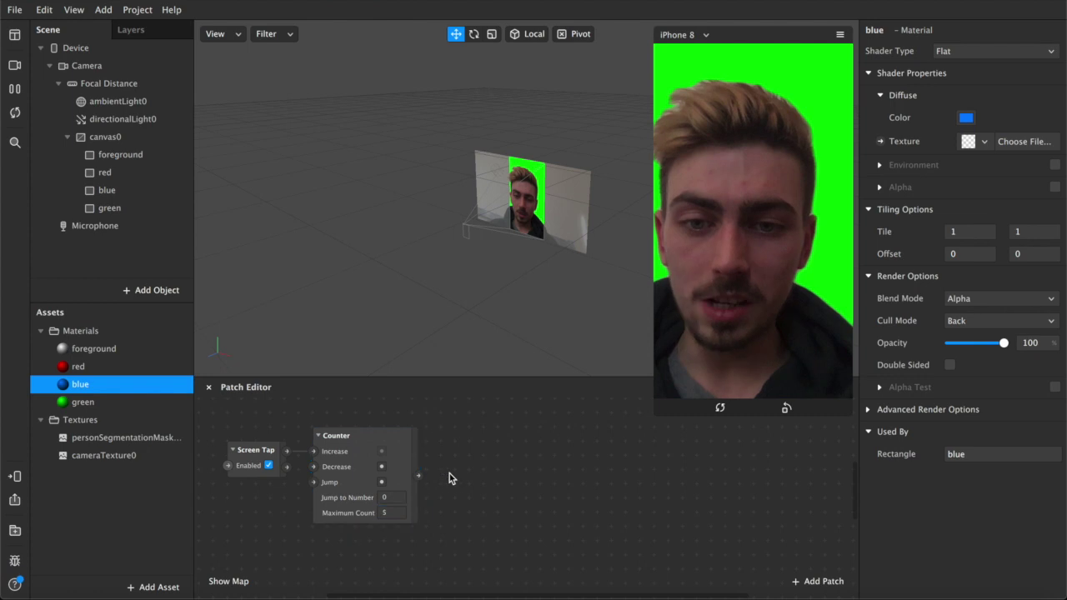
{"action": "left_click_drag", "start_coordinate": [486, 474], "coordinate": [488, 475]}
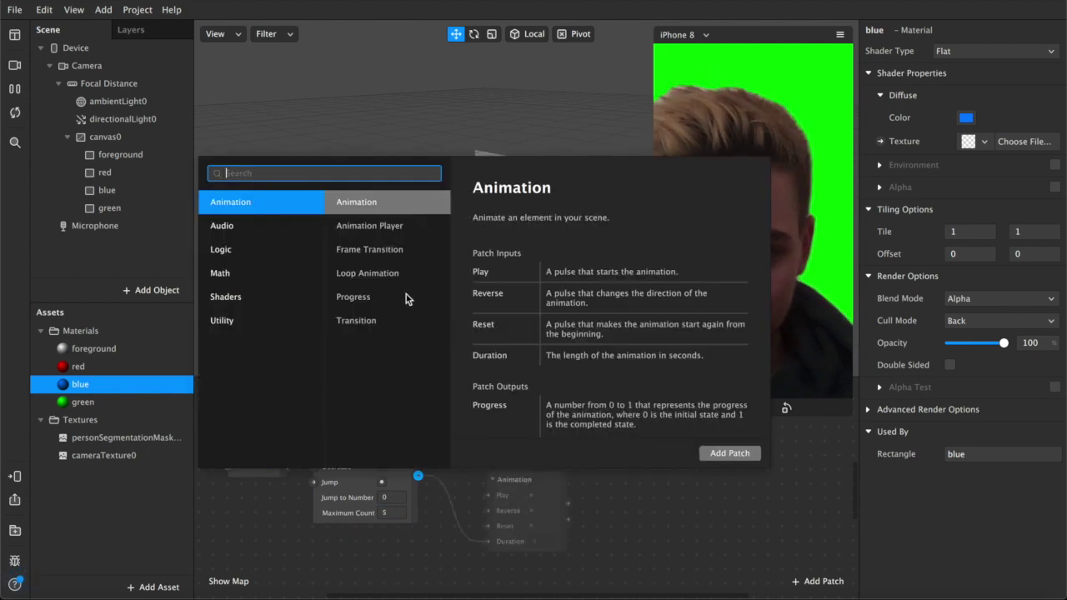
Add an Equals Exactly patch after the Counter and place it next to it
{"action": "type", "text": "e"}
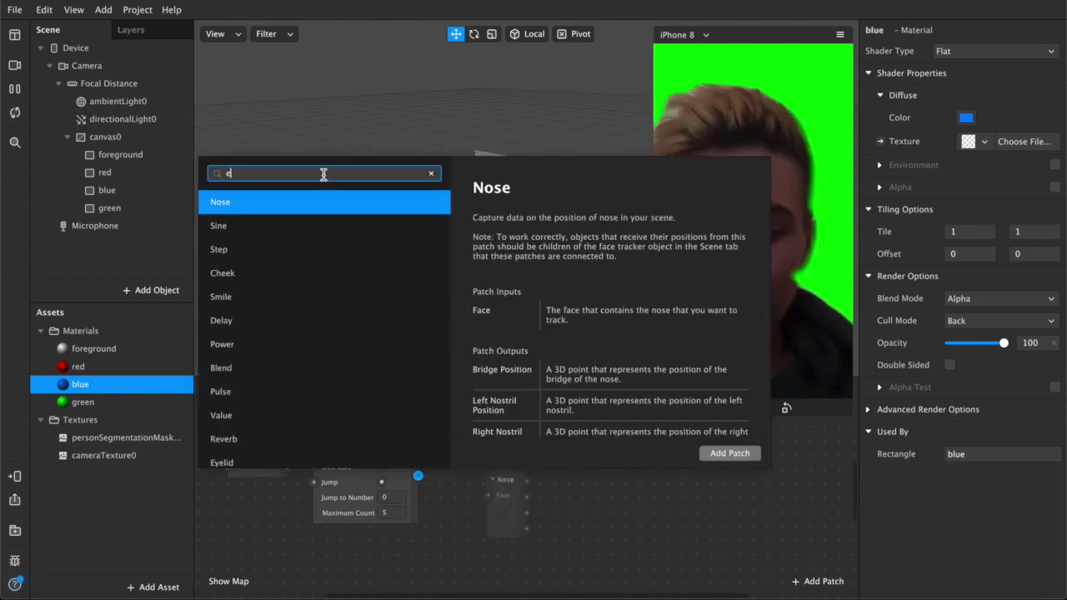
{"action": "type", "text": "quals"}
{"action": "left_click", "coordinate": [265, 225]}
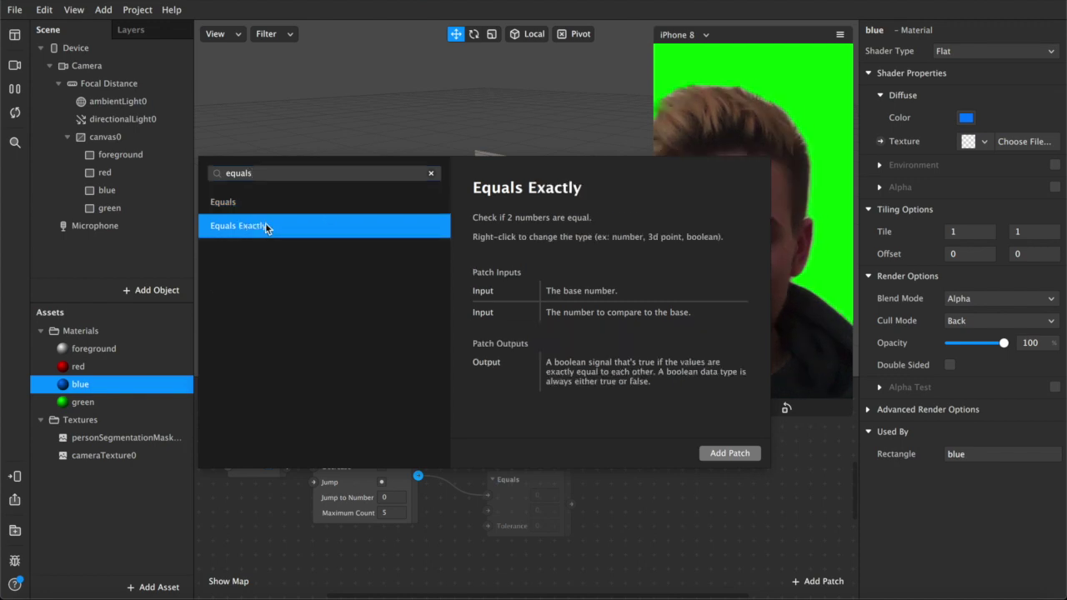
{"action": "left_click", "coordinate": [265, 224]}
{"action": "left_click", "coordinate": [502, 490]}
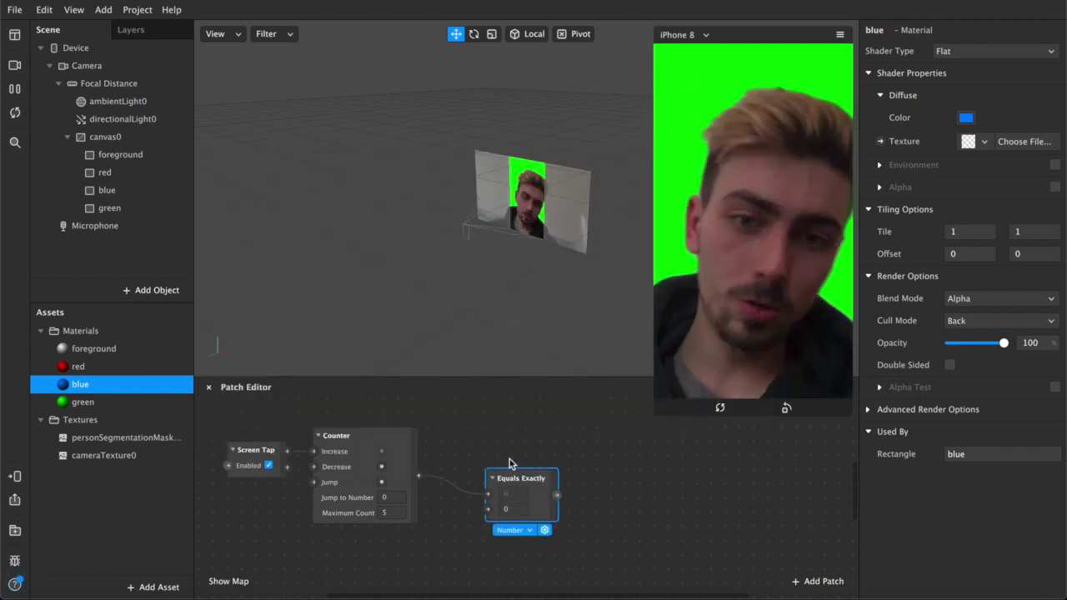
{"action": "left_click_drag", "start_coordinate": [493, 437], "coordinate": [575, 453]}
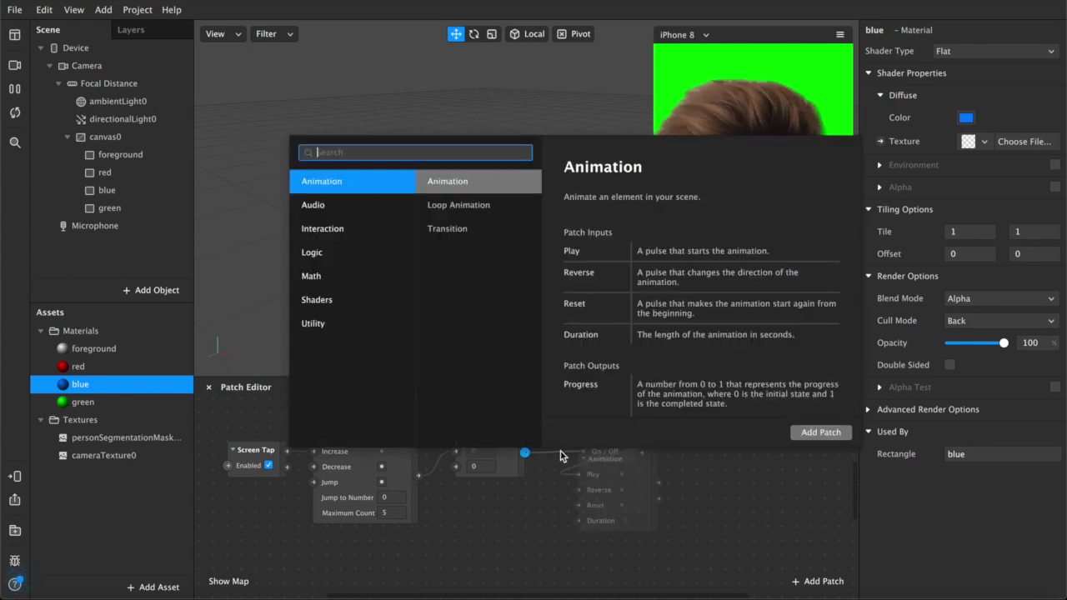
{"action": "left_click", "coordinate": [684, 528]}
Duplicate the Equals Exactly patch so three copies remain, deleting the extra one
{"action": "left_click", "coordinate": [489, 439]}
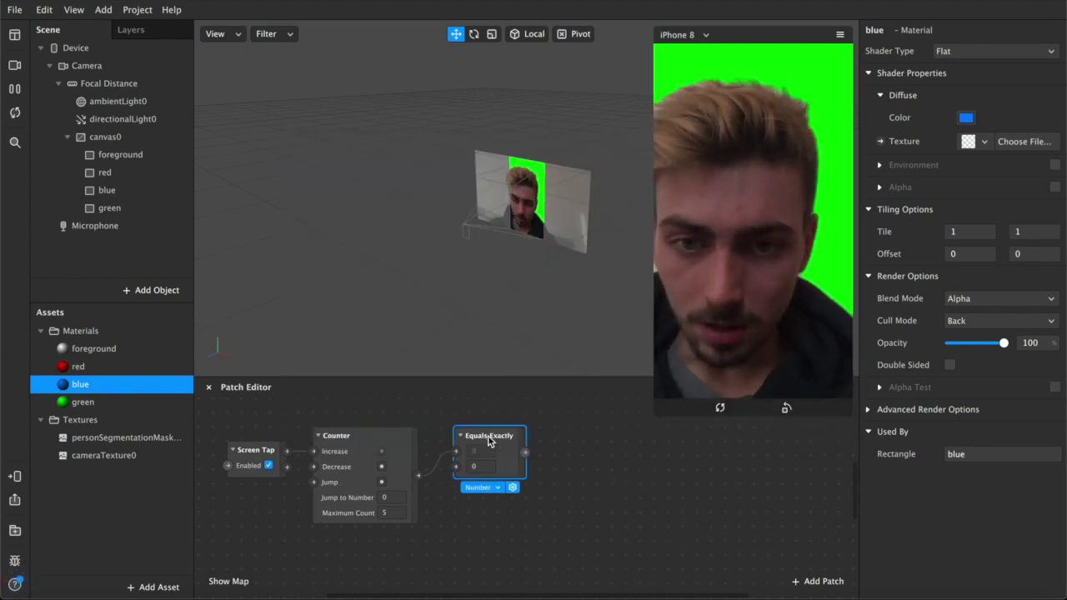
{"action": "key", "text": "ctrl+d"}
{"action": "key", "text": "ctrl+d"}
{"action": "key", "text": "ctrl+d"}
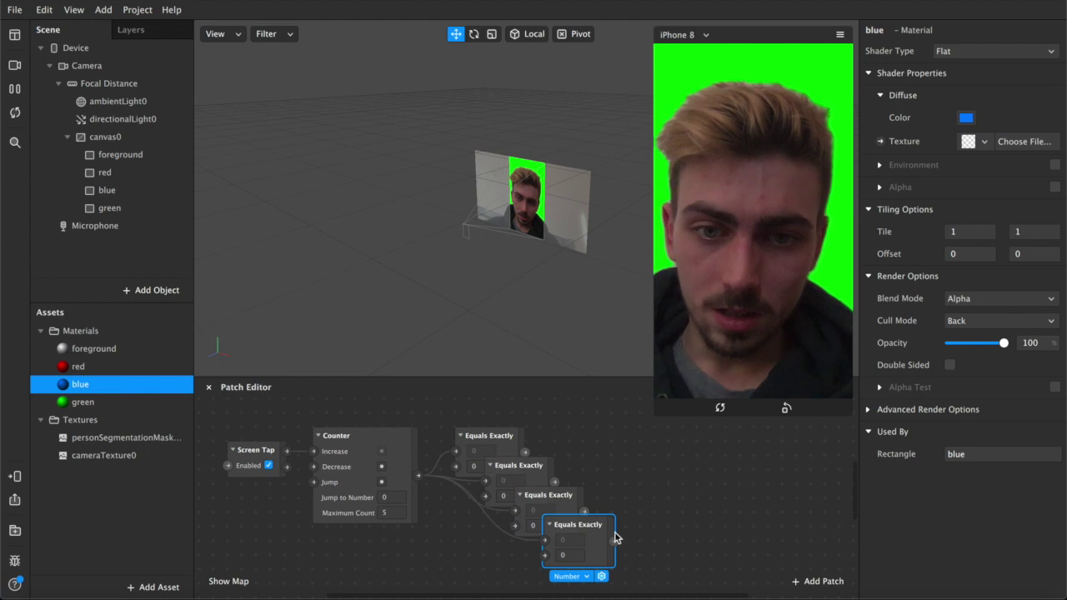
{"action": "key", "text": "Delete"}
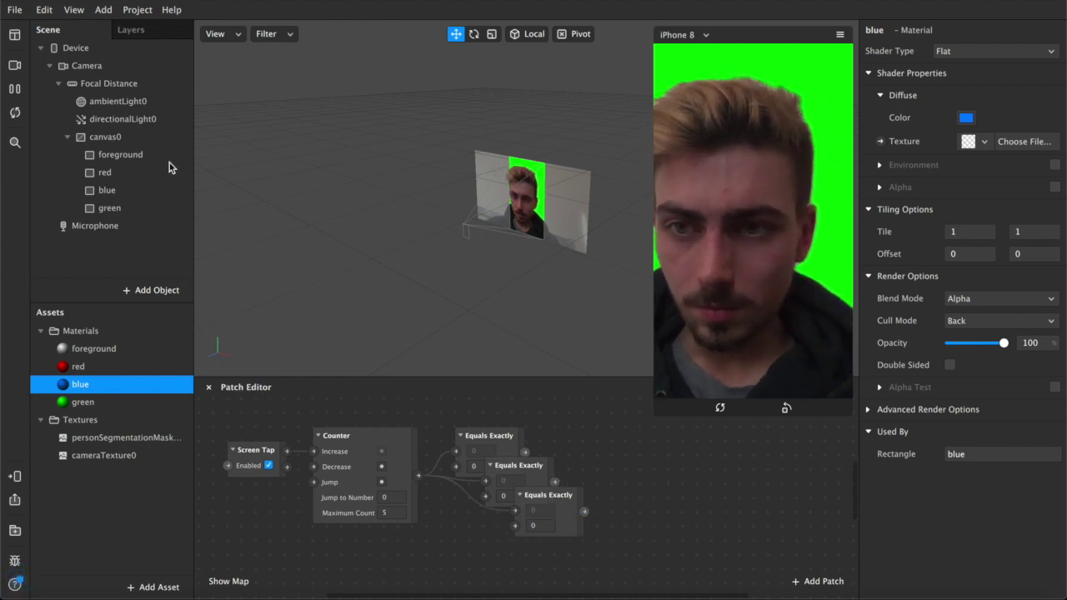
{"action": "left_click", "coordinate": [104, 173]}
Create Visible patches for the red, blue and green rectangles and wire each to one Equals Exactly output
{"action": "left_click", "coordinate": [115, 207], "text": "shift"}
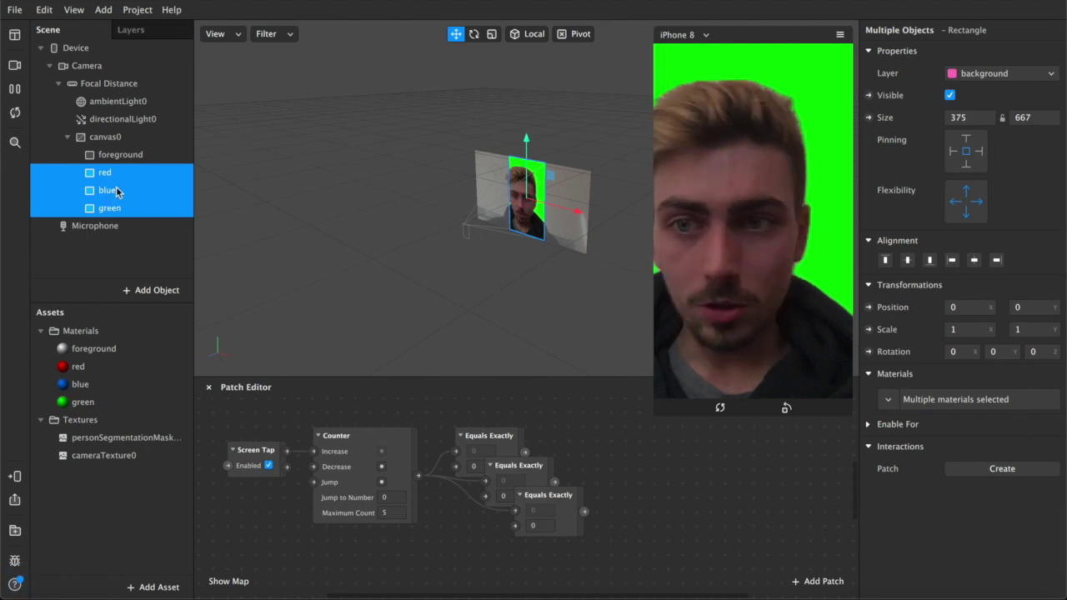
{"action": "left_click", "coordinate": [869, 95]}
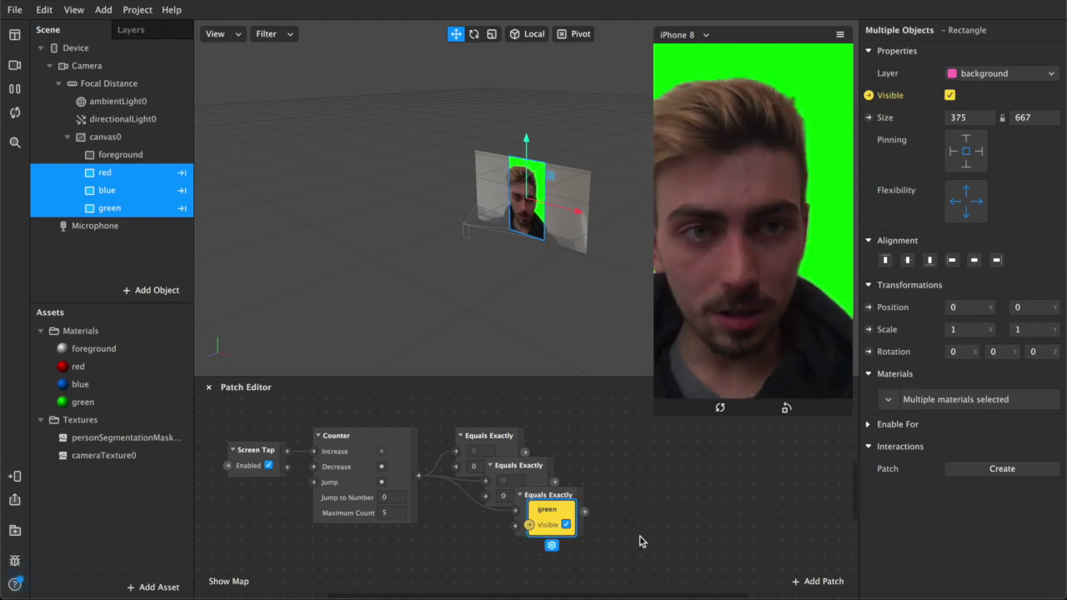
{"action": "left_click_drag", "start_coordinate": [546, 521], "coordinate": [639, 509]}
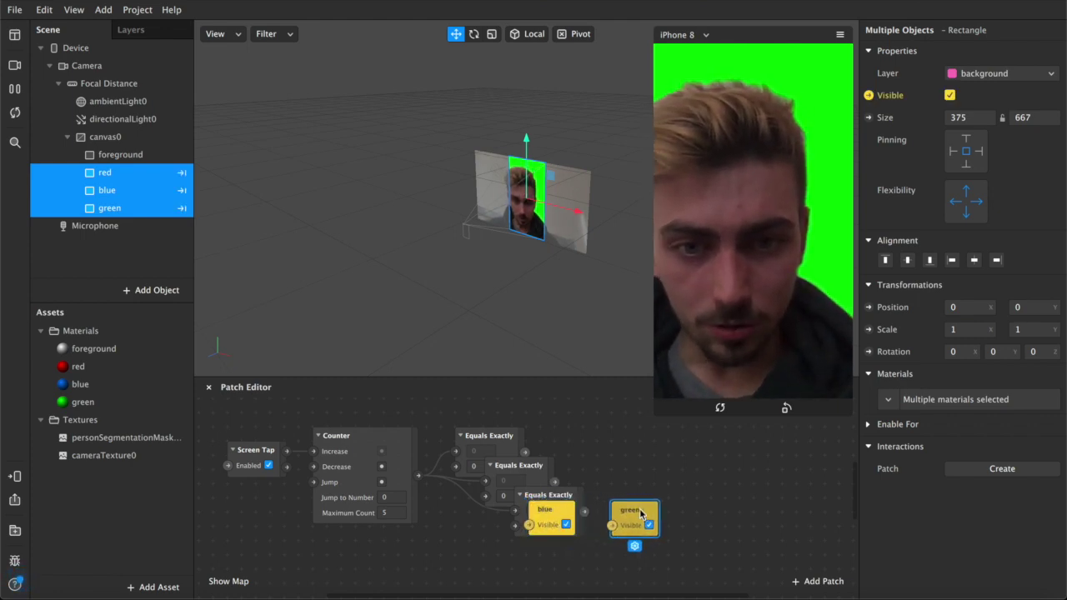
{"action": "left_click_drag", "start_coordinate": [544, 514], "coordinate": [568, 425]}
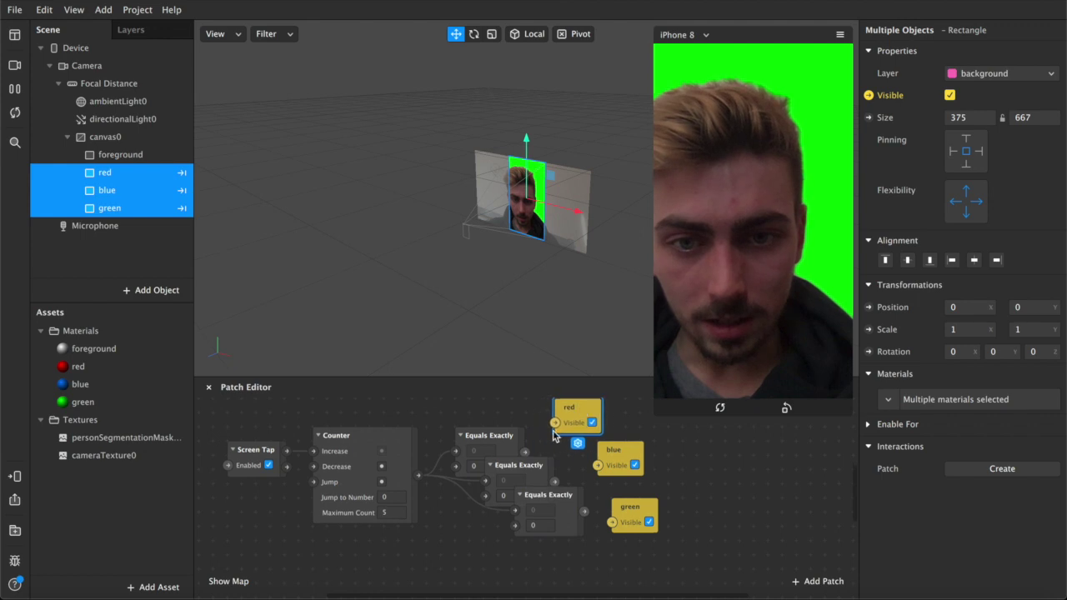
{"action": "left_click_drag", "start_coordinate": [524, 451], "coordinate": [555, 422]}
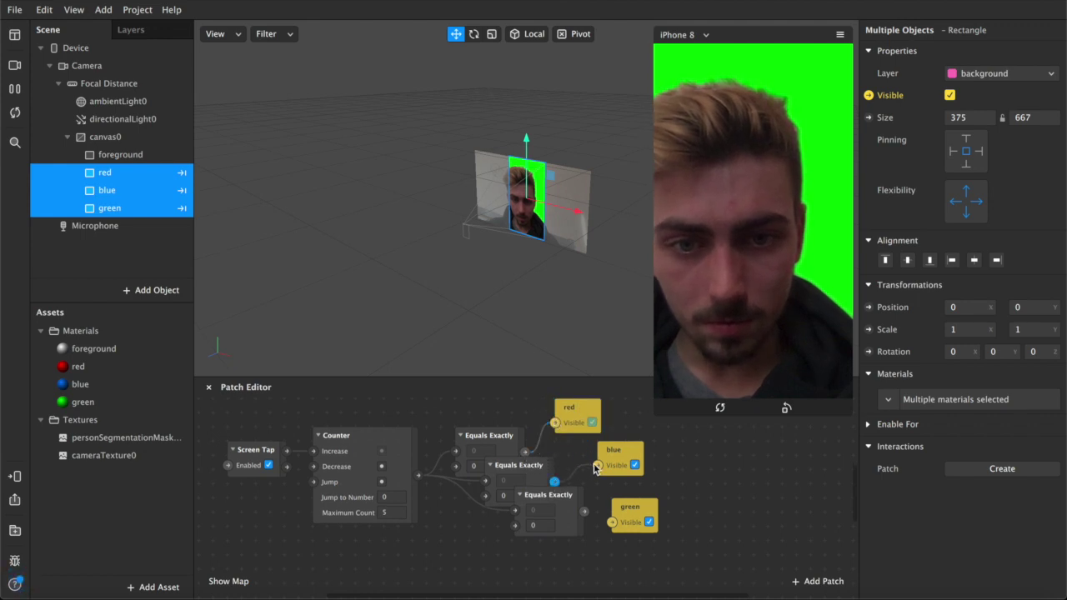
{"action": "left_click_drag", "start_coordinate": [594, 468], "coordinate": [598, 465]}
{"action": "left_click_drag", "start_coordinate": [584, 511], "coordinate": [616, 523]}
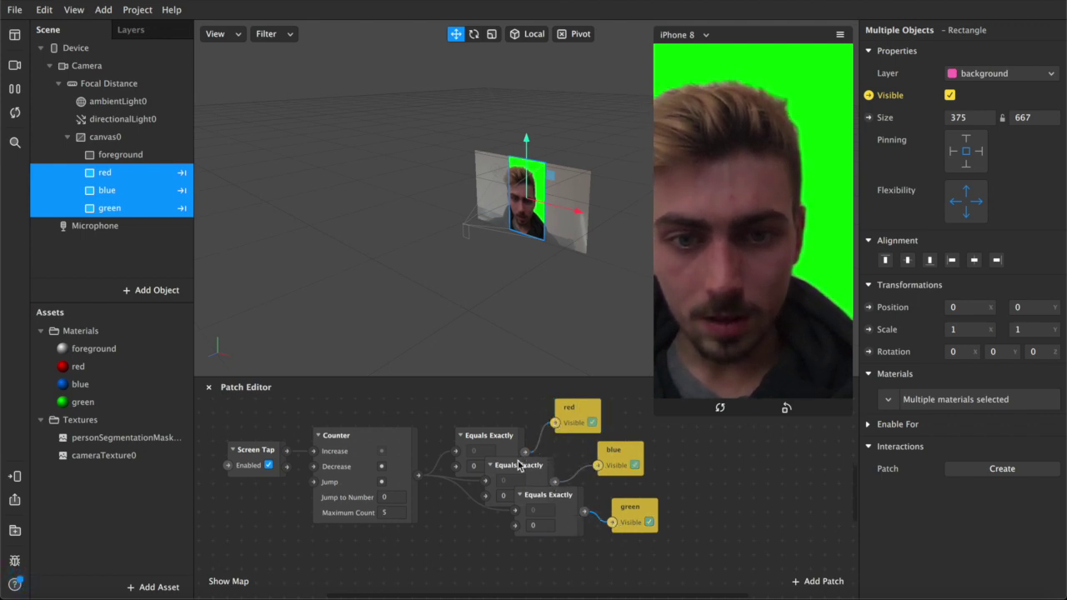
{"action": "scroll", "coordinate": [518, 465], "scroll_direction": "up", "scroll_amount": 3}
Duplicate the red rectangle, move the copy above red, and rename it 'background none'
{"action": "left_click", "coordinate": [108, 173]}
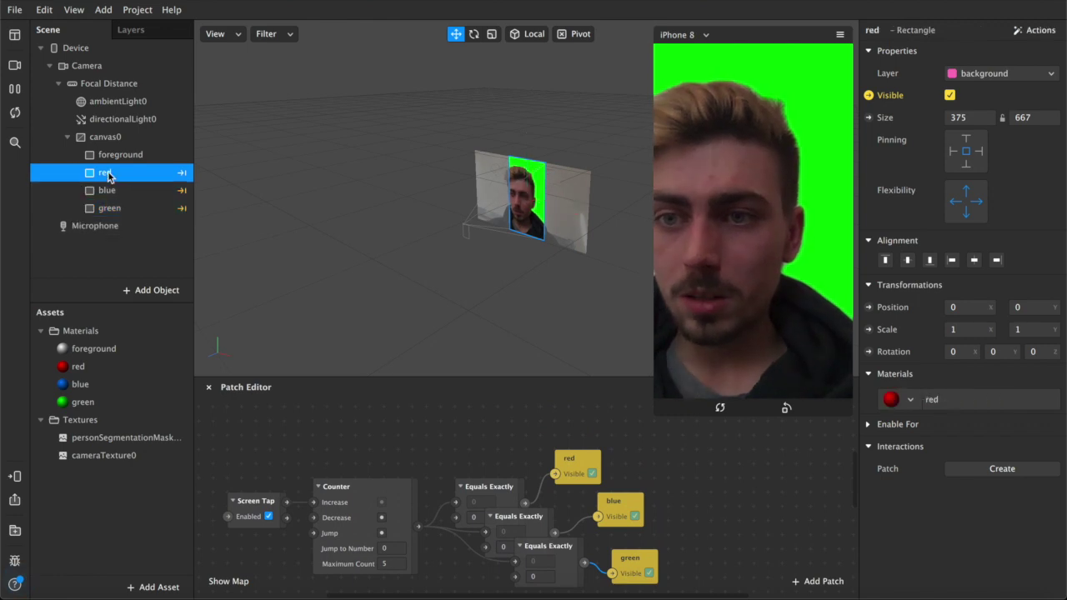
{"action": "key", "text": "ctrl+d"}
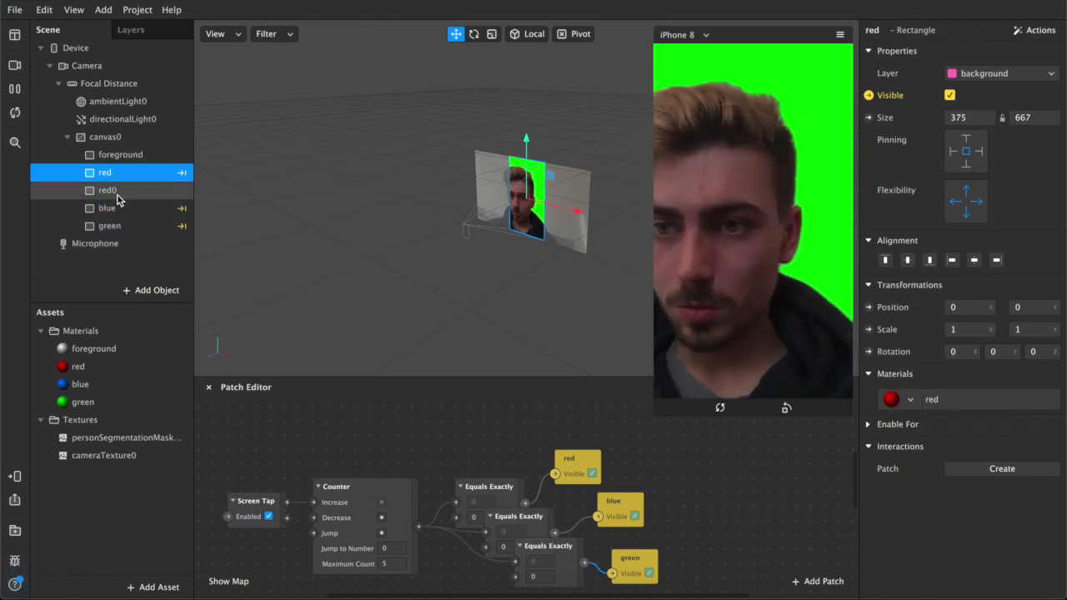
{"action": "left_click_drag", "start_coordinate": [117, 194], "coordinate": [119, 160]}
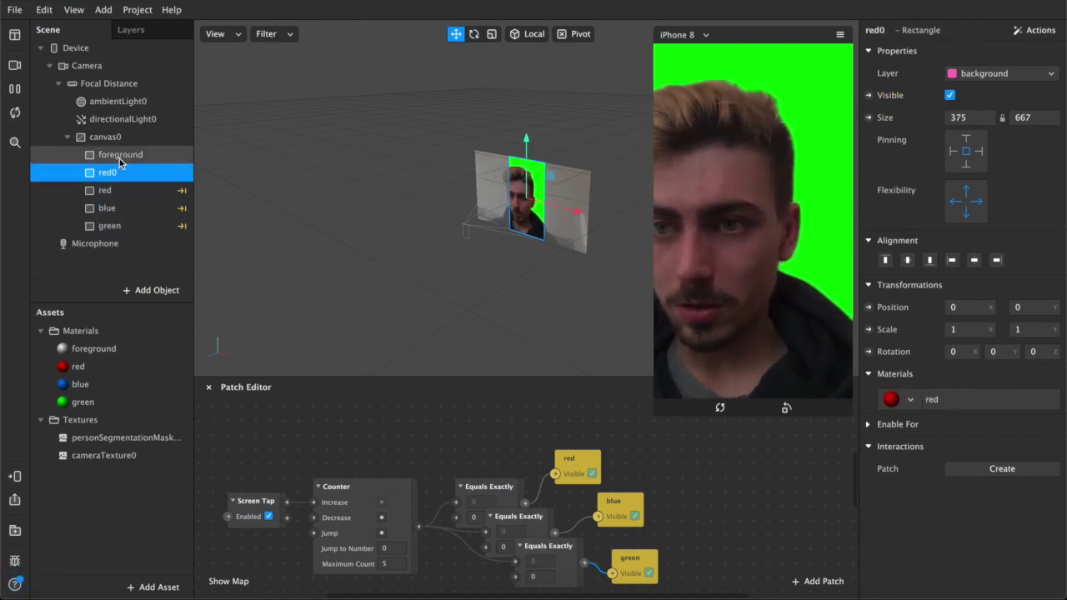
{"action": "double_click", "coordinate": [108, 174]}
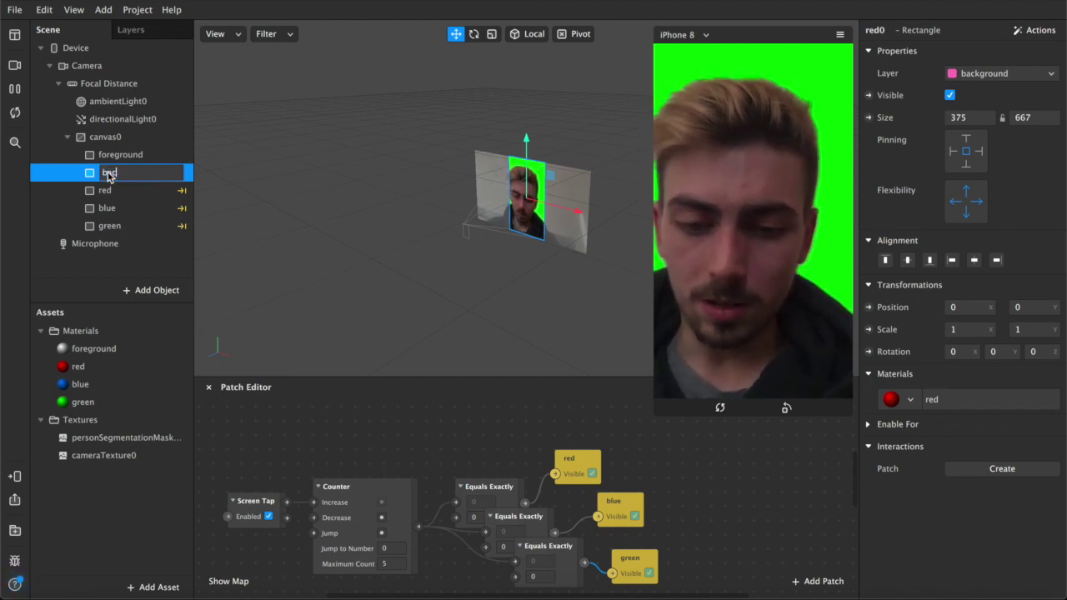
{"action": "type", "text": "background none"}
{"action": "key", "text": "Return"}
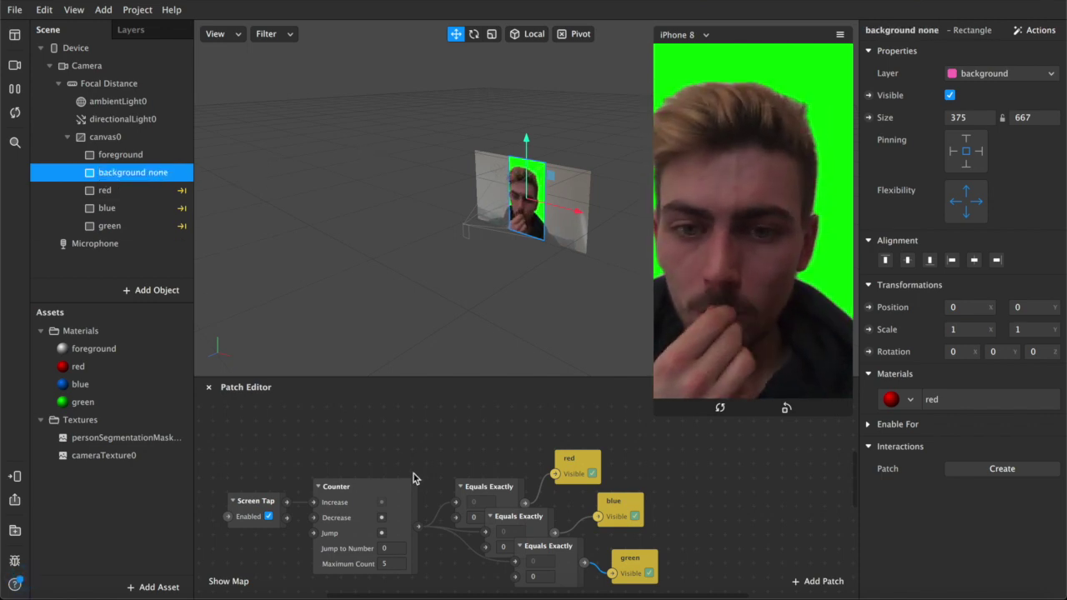
Create background none's Visible patch and wire a copied Equals Exactly patch to it
{"action": "left_click", "coordinate": [869, 96]}
{"action": "left_click_drag", "start_coordinate": [559, 507], "coordinate": [579, 416]}
{"action": "left_click", "coordinate": [477, 492]}
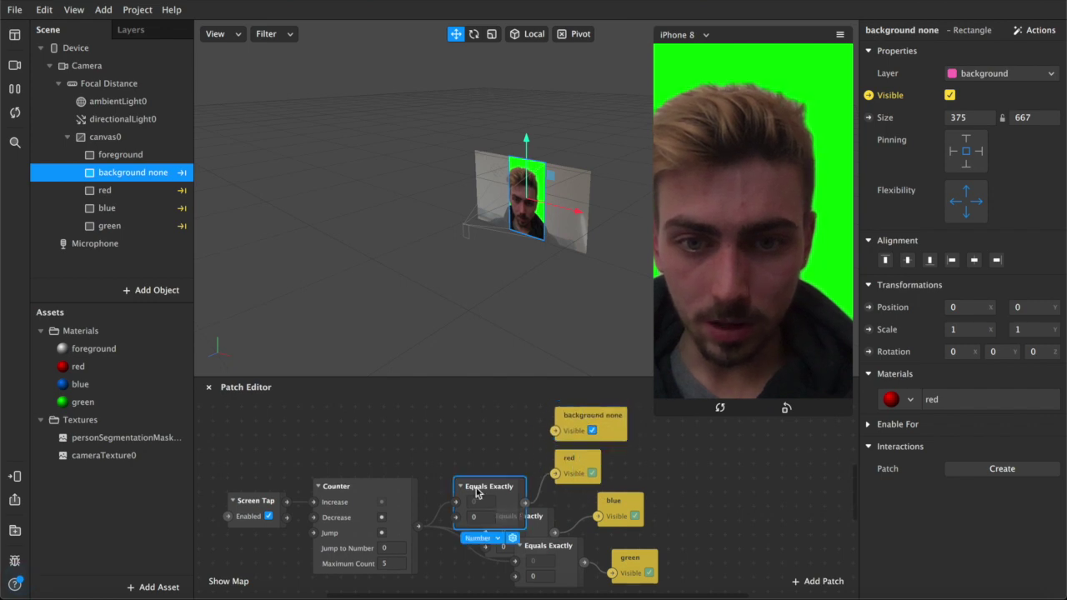
{"action": "left_click_drag", "start_coordinate": [477, 492], "coordinate": [555, 430]}
{"action": "left_click", "coordinate": [499, 437]}
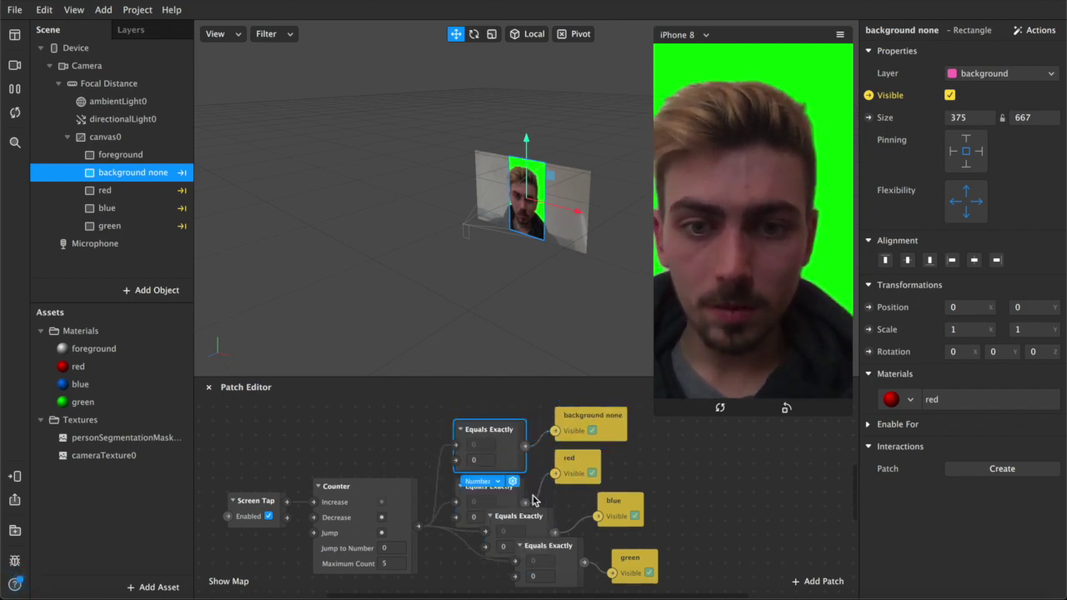
{"action": "scroll", "coordinate": [501, 439], "scroll_direction": "up", "scroll_amount": 1}
{"action": "left_click_drag", "start_coordinate": [500, 437], "coordinate": [485, 409]}
{"action": "left_click_drag", "start_coordinate": [491, 493], "coordinate": [477, 479]}
{"action": "scroll", "coordinate": [554, 575], "scroll_direction": "down", "scroll_amount": 5}
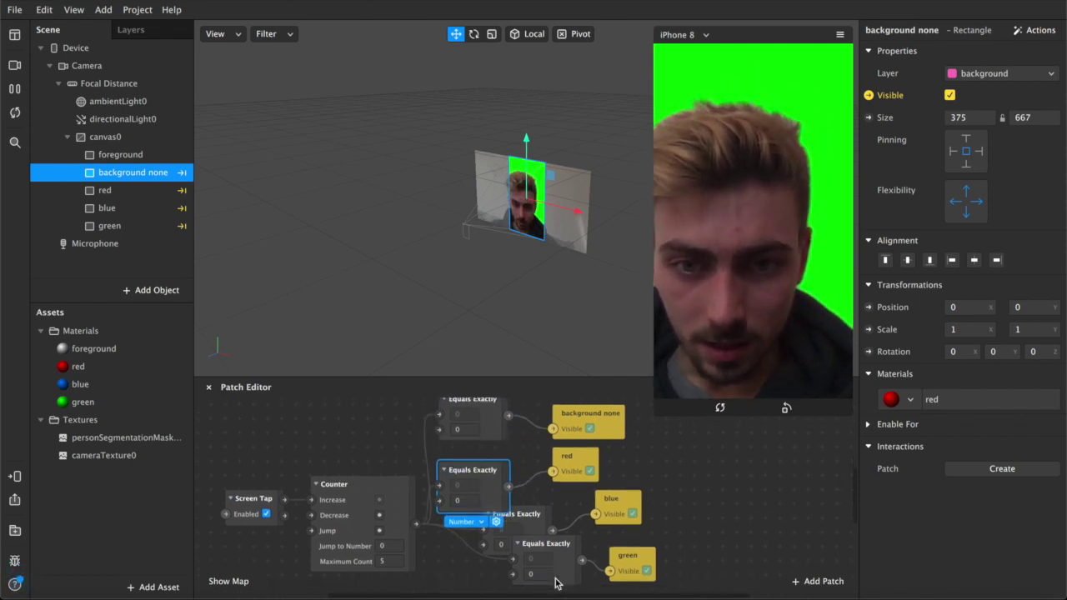
{"action": "left_click_drag", "start_coordinate": [563, 463], "coordinate": [489, 543]}
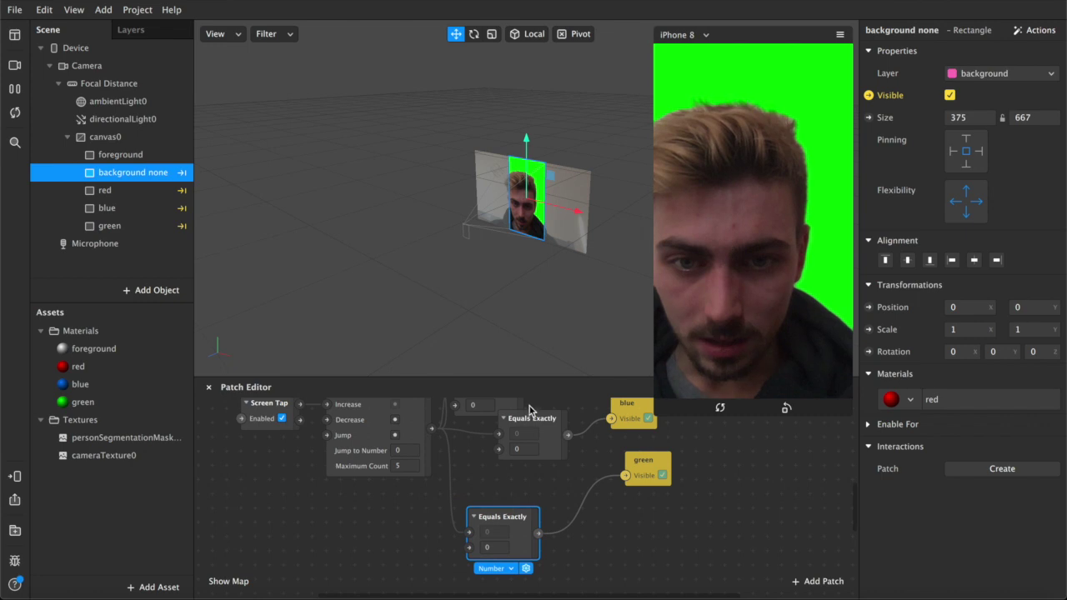
{"action": "left_click_drag", "start_coordinate": [531, 417], "coordinate": [501, 445]}
{"action": "scroll", "coordinate": [548, 456], "scroll_direction": "up", "scroll_amount": 5}
{"action": "scroll", "coordinate": [547, 456], "scroll_direction": "down", "scroll_amount": 3}
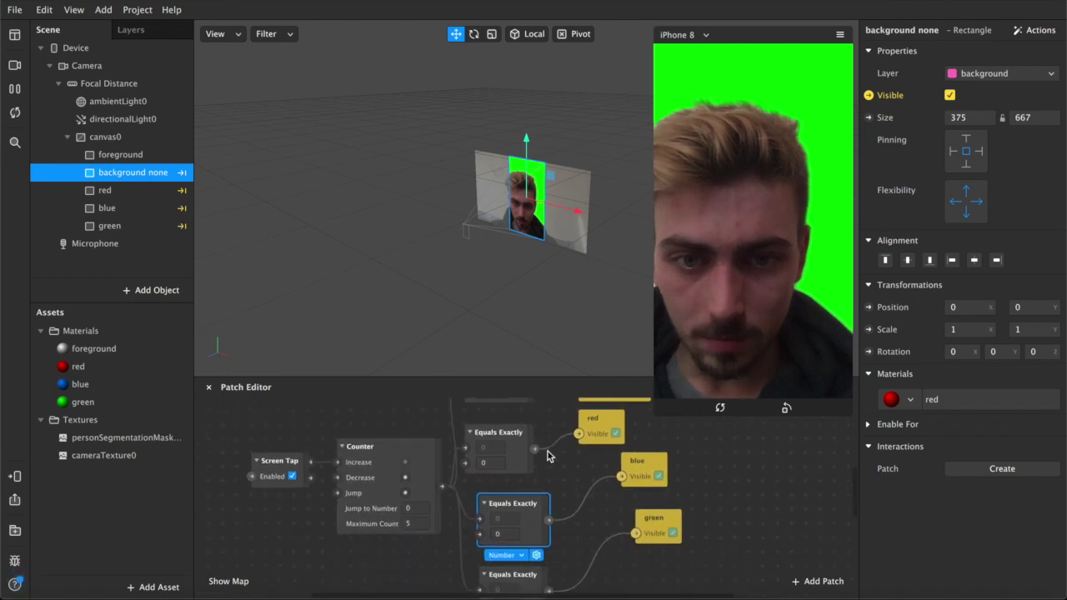
{"action": "scroll", "coordinate": [409, 500], "scroll_direction": "up", "scroll_amount": 2}
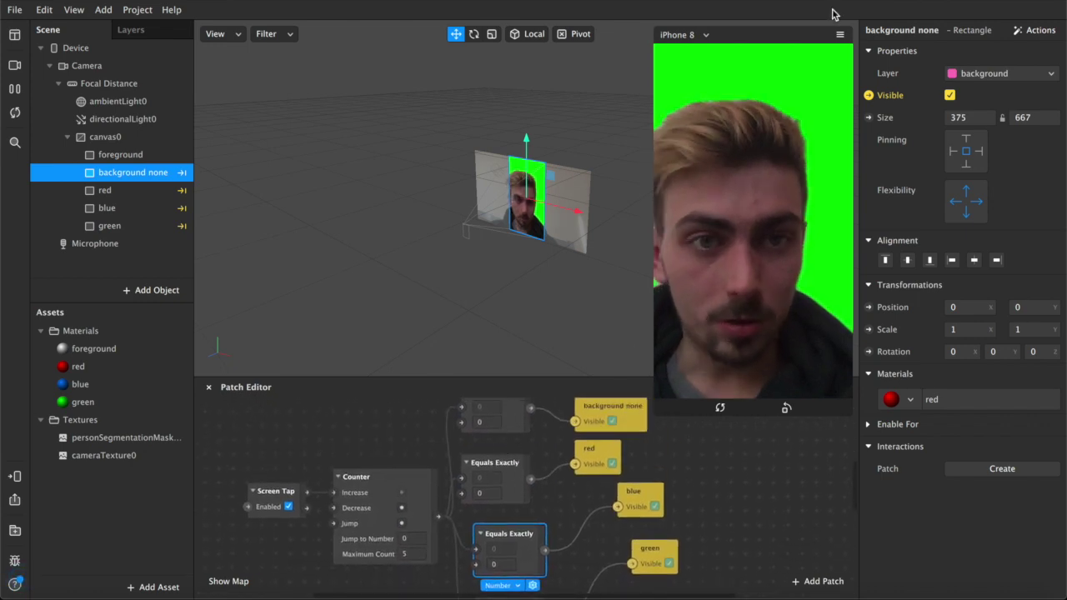
{"action": "left_click", "coordinate": [839, 34]}
{"action": "left_click", "coordinate": [850, 61]}
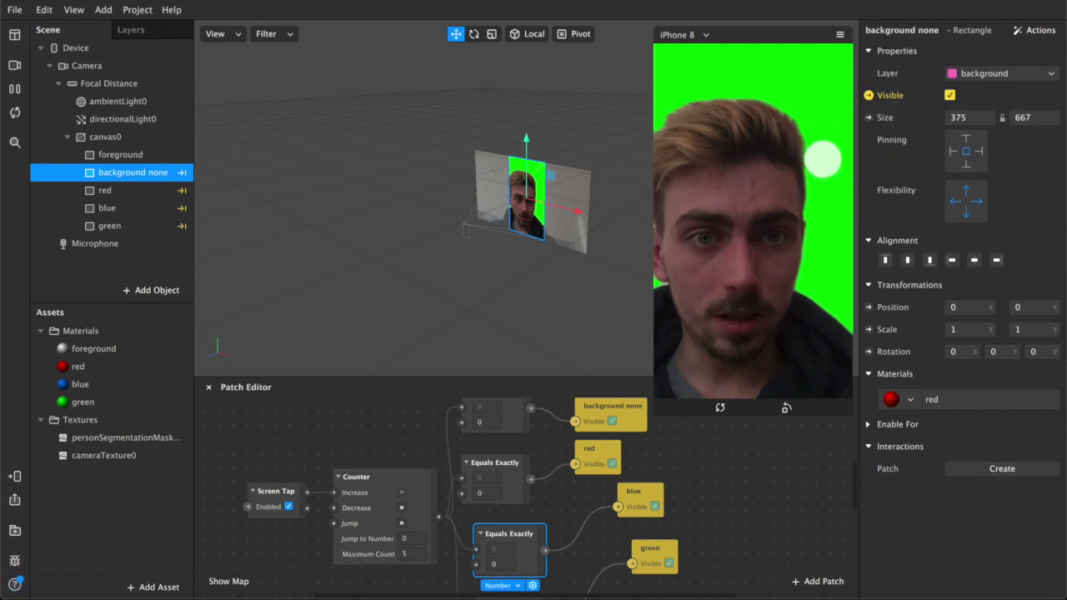
{"action": "left_click", "coordinate": [824, 171]}
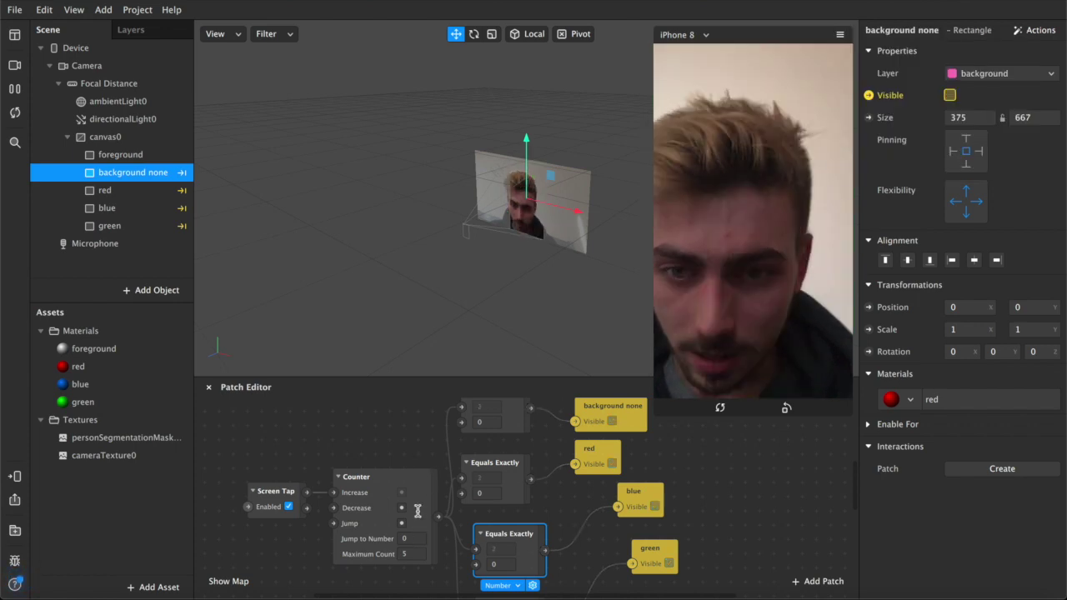
{"action": "scroll", "coordinate": [466, 438], "scroll_direction": "up", "scroll_amount": 2}
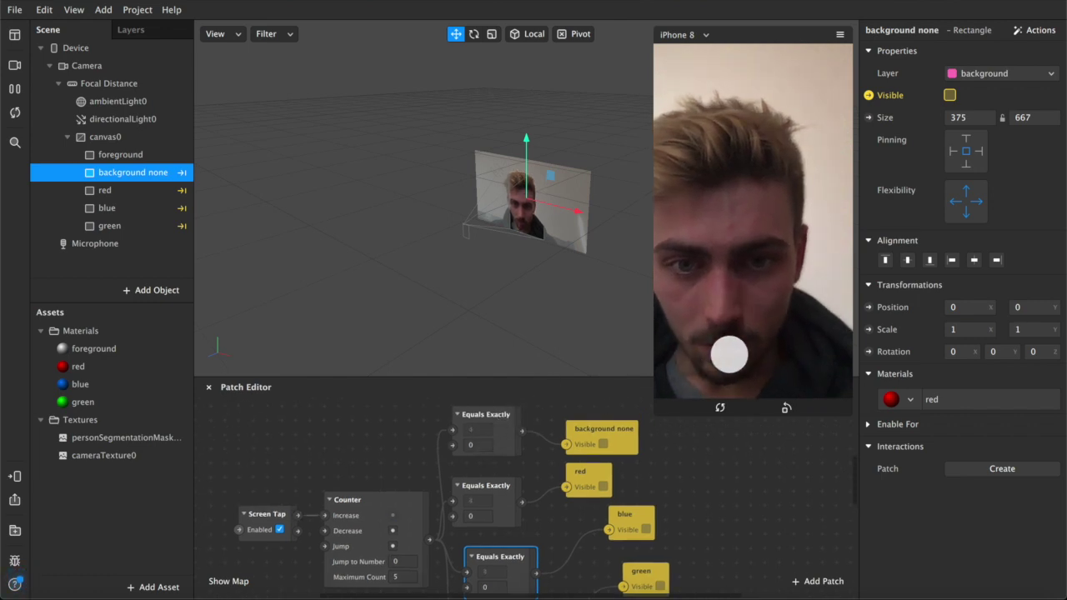
{"action": "left_click", "coordinate": [729, 356]}
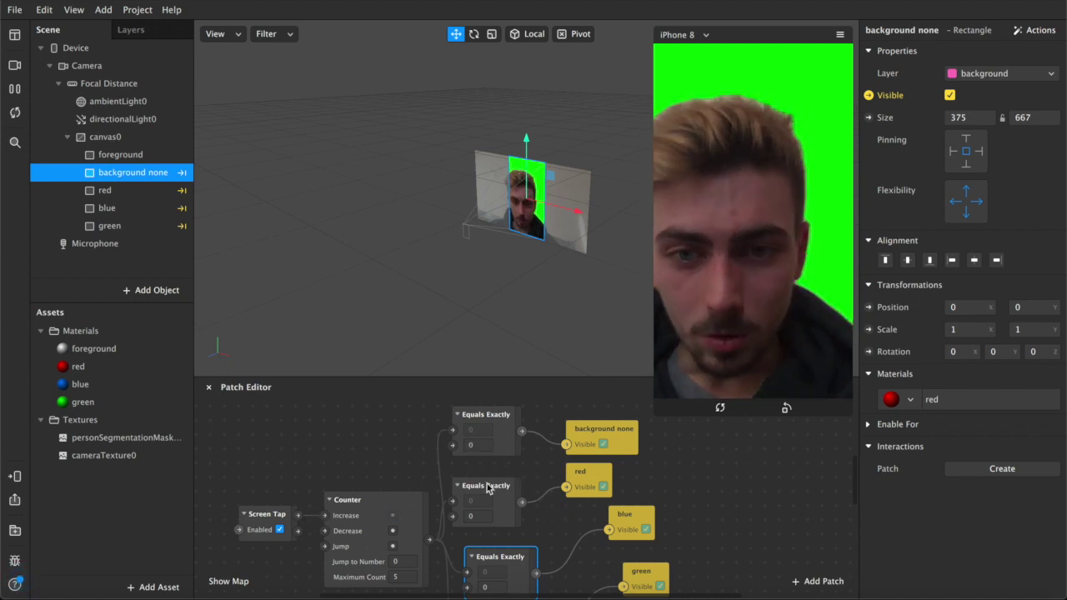
{"action": "scroll", "coordinate": [500, 557], "scroll_direction": "down", "scroll_amount": 3}
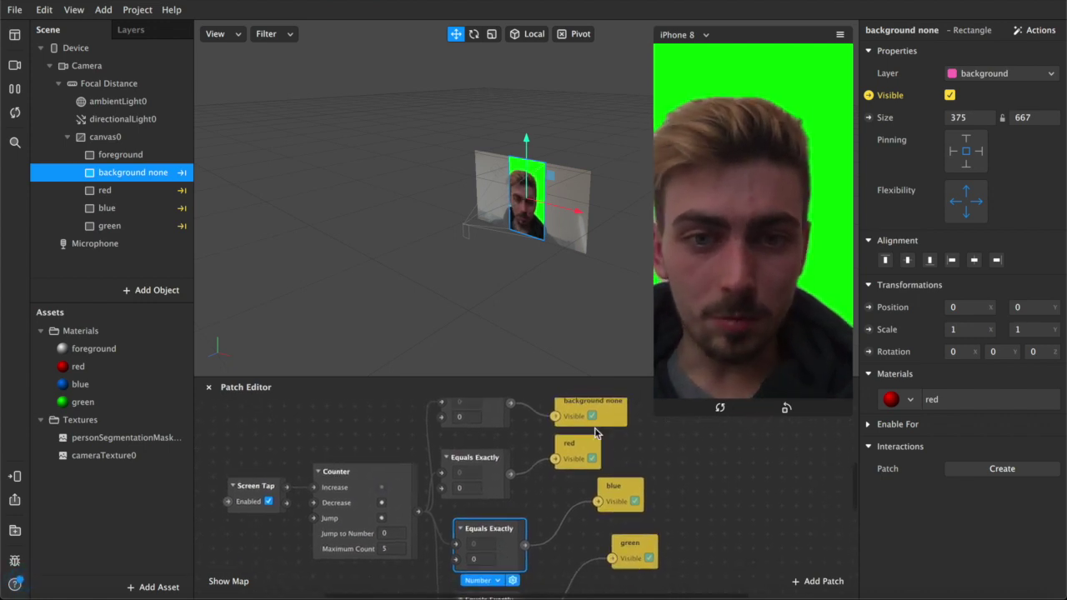
{"action": "scroll", "coordinate": [691, 538], "scroll_direction": "down", "scroll_amount": 3}
{"action": "scroll", "coordinate": [690, 541], "scroll_direction": "up", "scroll_amount": 5}
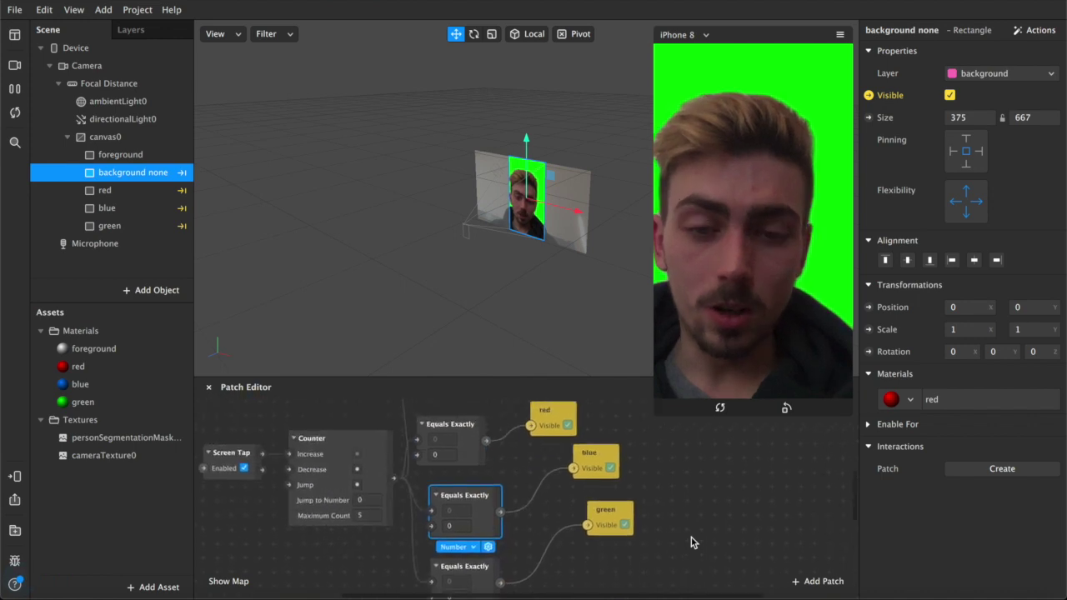
{"action": "scroll", "coordinate": [691, 542], "scroll_direction": "down", "scroll_amount": 4}
{"action": "scroll", "coordinate": [691, 542], "scroll_direction": "up", "scroll_amount": 2}
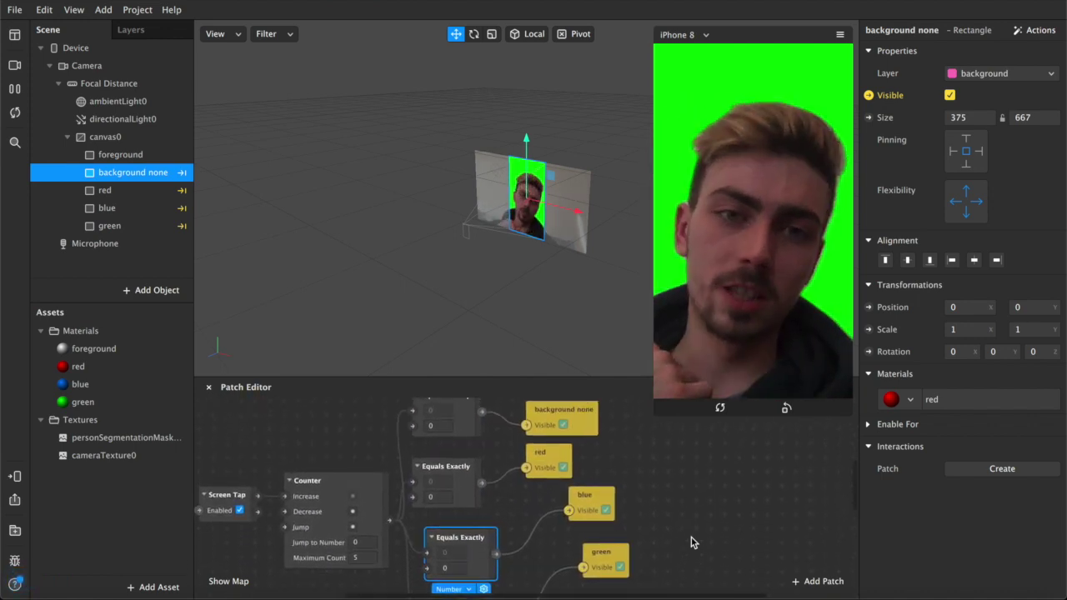
Set the Equals Exactly comparison values to 1, 2 and 3
{"action": "scroll", "coordinate": [422, 494], "scroll_direction": "up", "scroll_amount": 2}
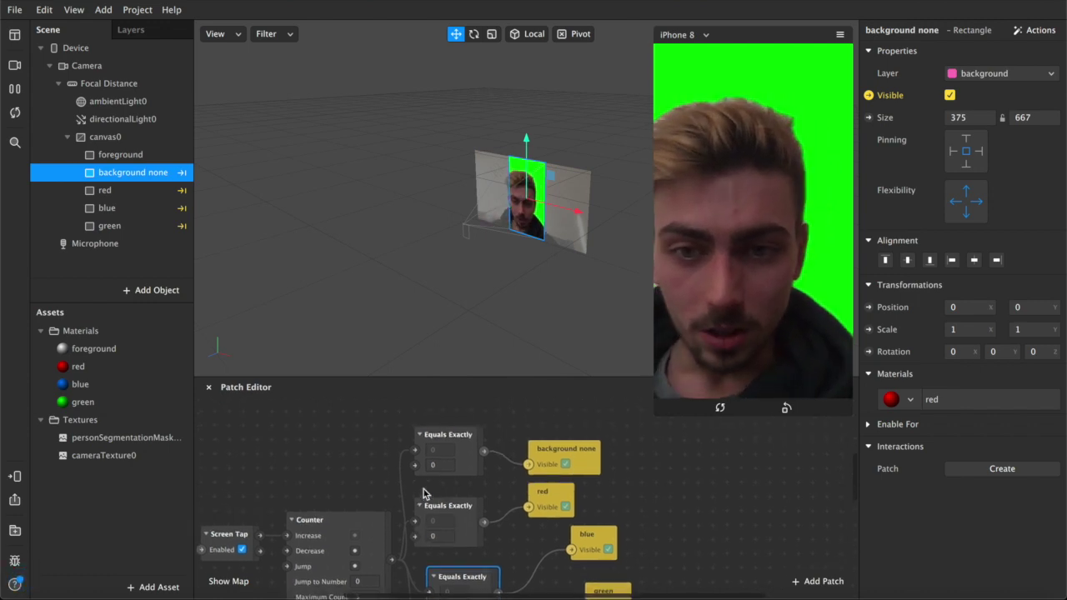
{"action": "left_click", "coordinate": [439, 464]}
{"action": "scroll", "coordinate": [441, 467], "scroll_direction": "down", "scroll_amount": 1}
{"action": "left_click", "coordinate": [446, 510]}
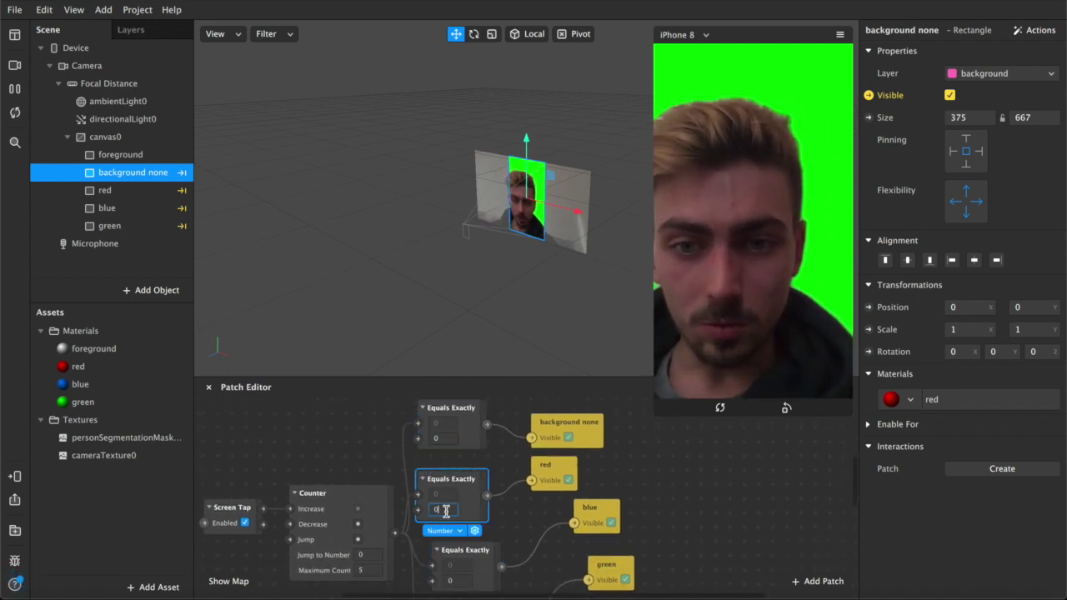
{"action": "type", "text": "1"}
{"action": "scroll", "coordinate": [448, 515], "scroll_direction": "down", "scroll_amount": 1}
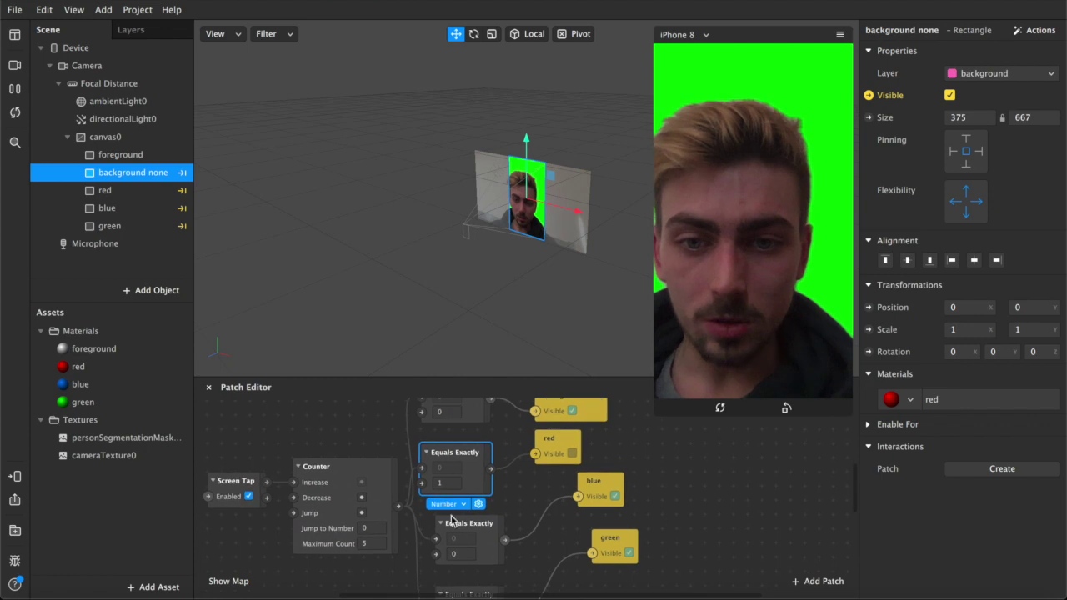
{"action": "left_click", "coordinate": [461, 554]}
{"action": "type", "text": "2"}
{"action": "scroll", "coordinate": [462, 554], "scroll_direction": "down", "scroll_amount": 3}
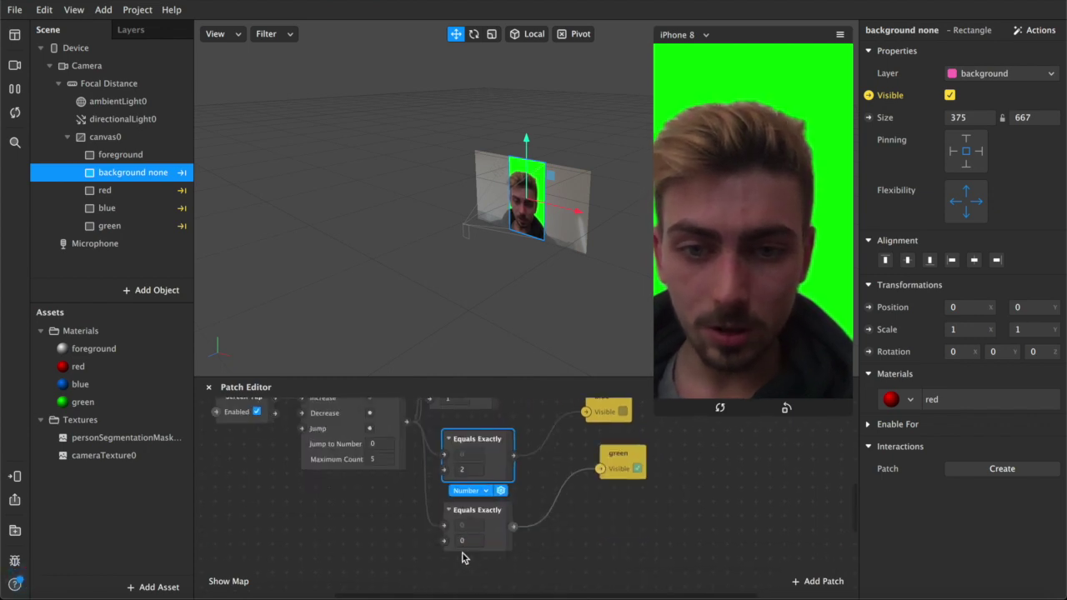
{"action": "left_click", "coordinate": [474, 538]}
{"action": "type", "text": "3"}
{"action": "key", "text": "Return"}
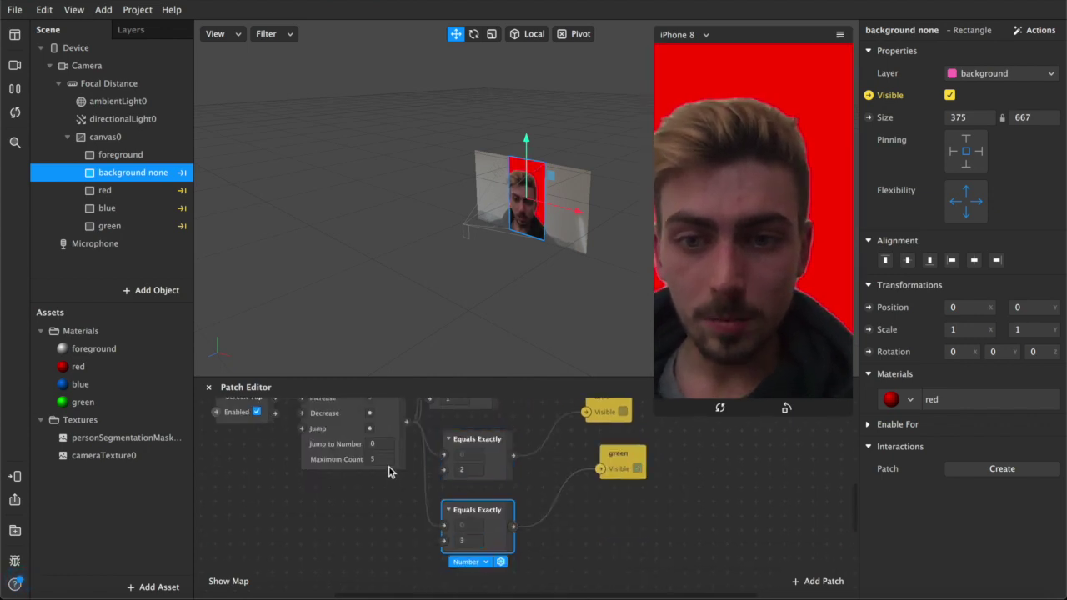
Change the Counter's Maximum Count to 4
{"action": "left_click", "coordinate": [389, 456]}
{"action": "type", "text": "5"}
{"action": "scroll", "coordinate": [474, 416], "scroll_direction": "up", "scroll_amount": 4}
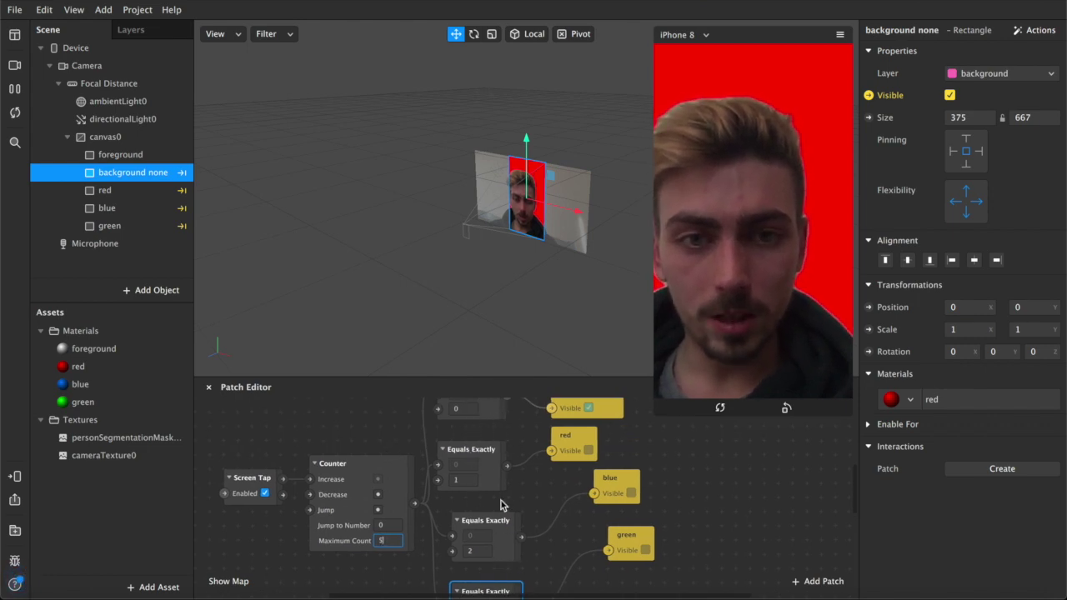
{"action": "scroll", "coordinate": [500, 504], "scroll_direction": "down", "scroll_amount": 3}
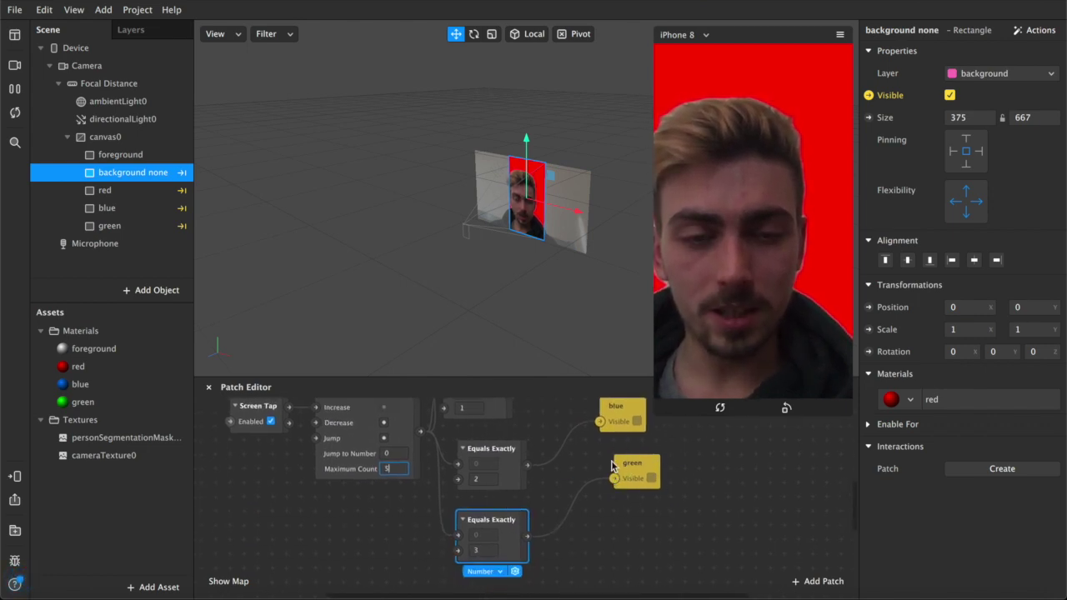
{"action": "scroll", "coordinate": [530, 501], "scroll_direction": "up", "scroll_amount": 2}
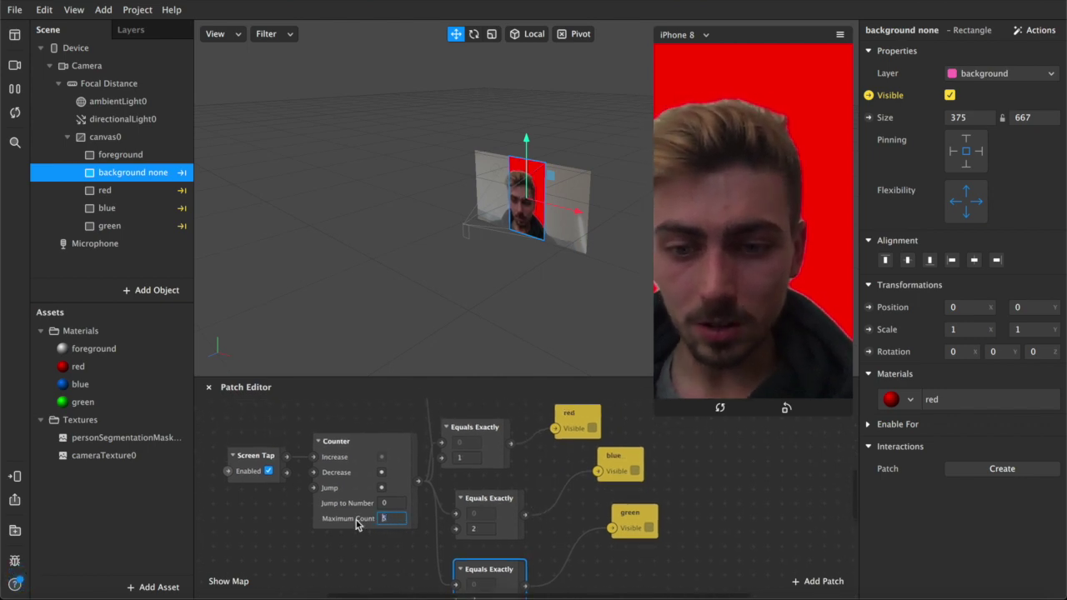
{"action": "type", "text": "4"}
{"action": "scroll", "coordinate": [514, 473], "scroll_direction": "down", "scroll_amount": 2}
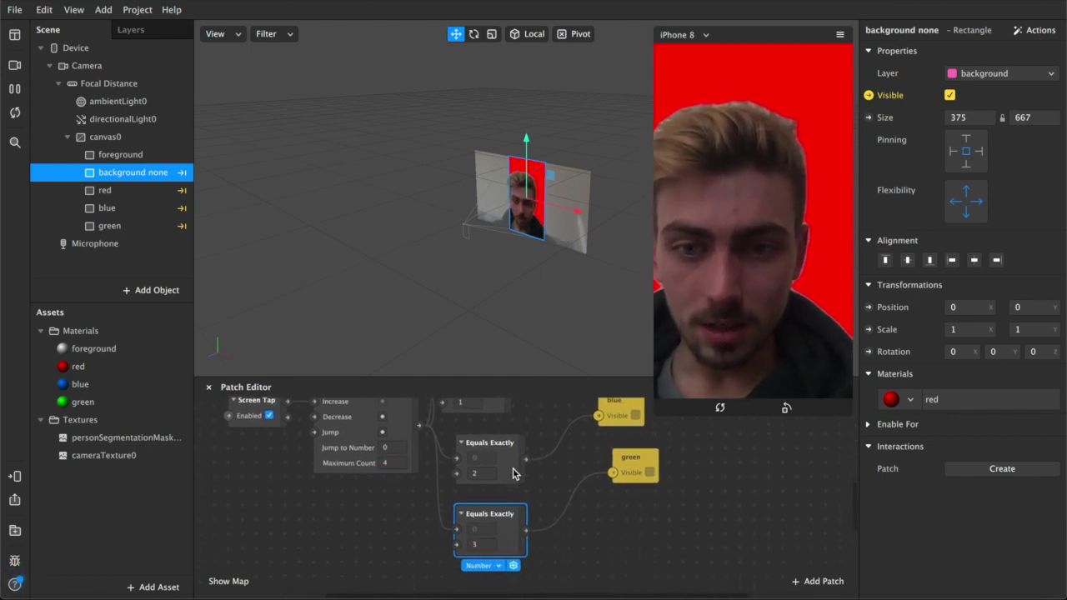
{"action": "scroll", "coordinate": [504, 458], "scroll_direction": "up", "scroll_amount": 3}
{"action": "scroll", "coordinate": [479, 461], "scroll_direction": "down", "scroll_amount": 2}
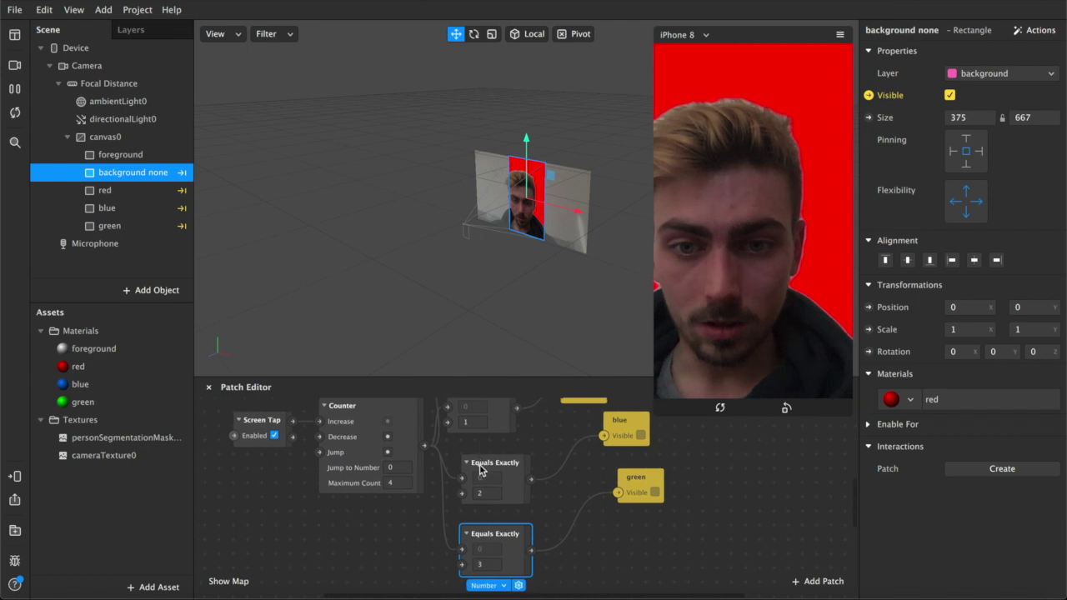
{"action": "scroll", "coordinate": [496, 561], "scroll_direction": "down", "scroll_amount": 1}
{"action": "scroll", "coordinate": [496, 561], "scroll_direction": "up", "scroll_amount": 3}
{"action": "scroll", "coordinate": [495, 560], "scroll_direction": "down", "scroll_amount": 4}
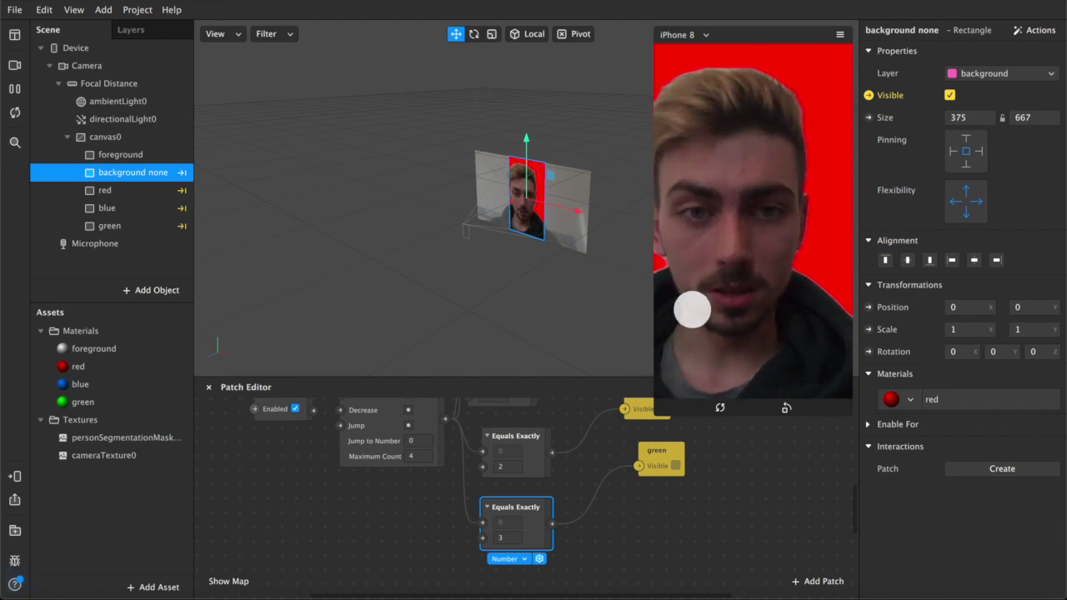
Tap the simulator preview five times to test the background cycle
{"action": "left_click", "coordinate": [756, 363]}
{"action": "left_click", "coordinate": [713, 325]}
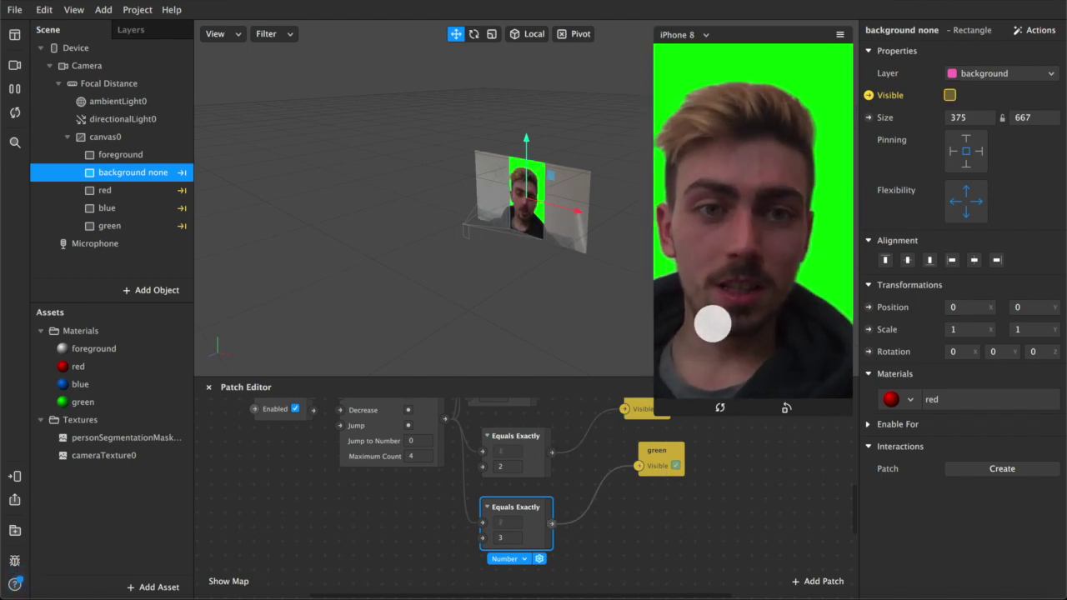
{"action": "left_click", "coordinate": [712, 324]}
{"action": "left_click", "coordinate": [712, 324]}
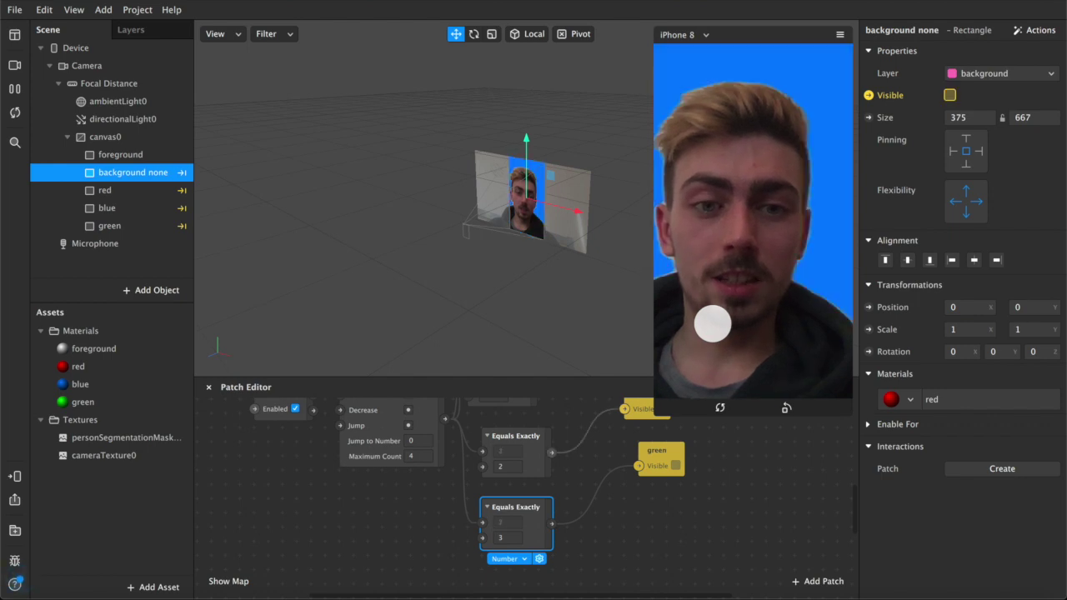
{"action": "left_click", "coordinate": [712, 324]}
Remove the red material from the background none rectangle
{"action": "scroll", "coordinate": [624, 432], "scroll_direction": "up", "scroll_amount": 5}
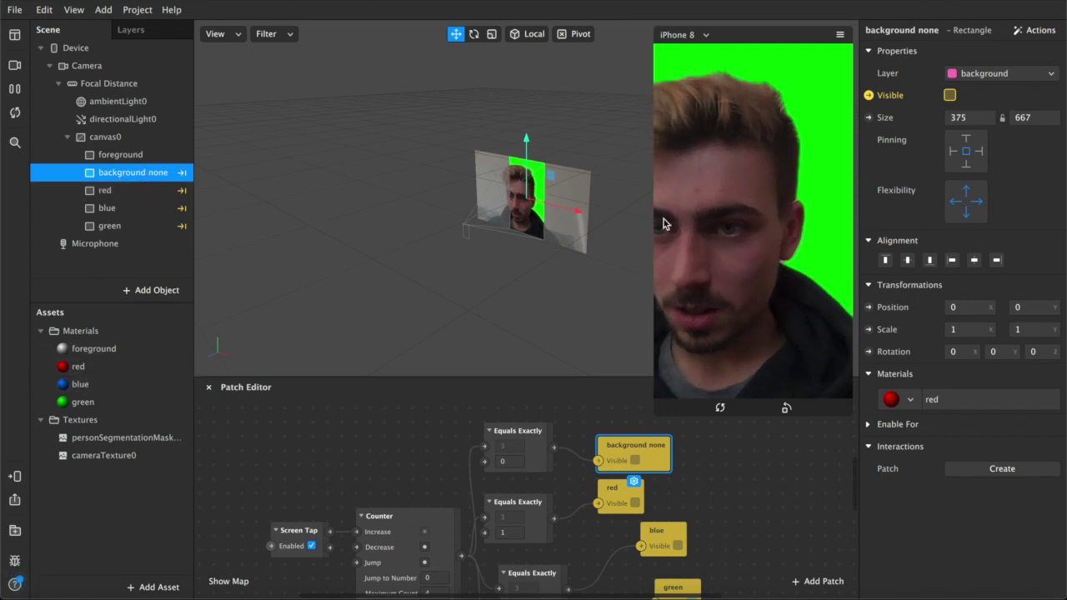
{"action": "left_click", "coordinate": [922, 403]}
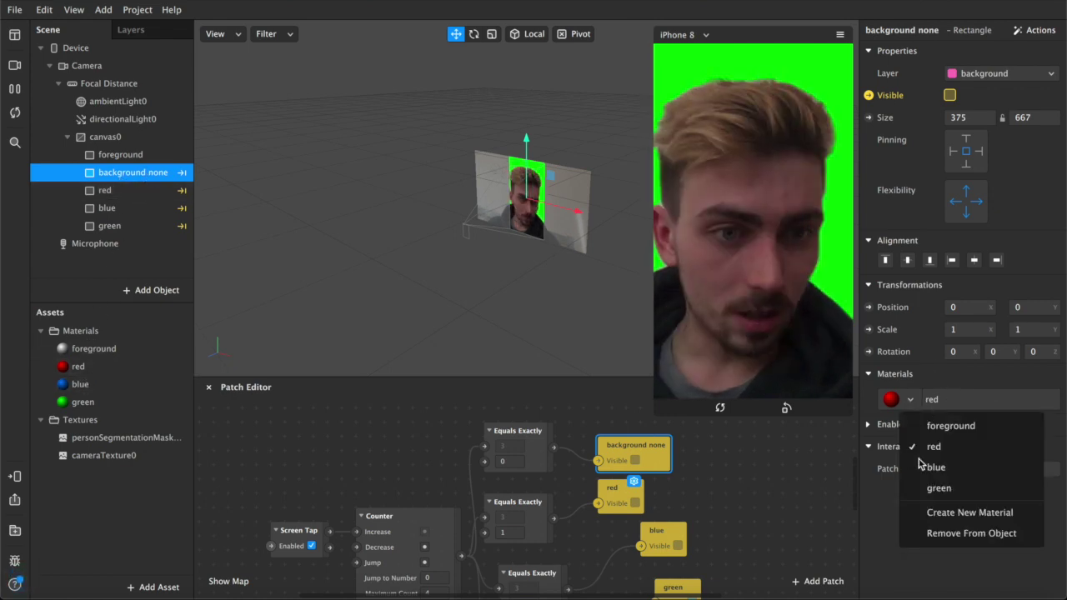
{"action": "left_click", "coordinate": [954, 531]}
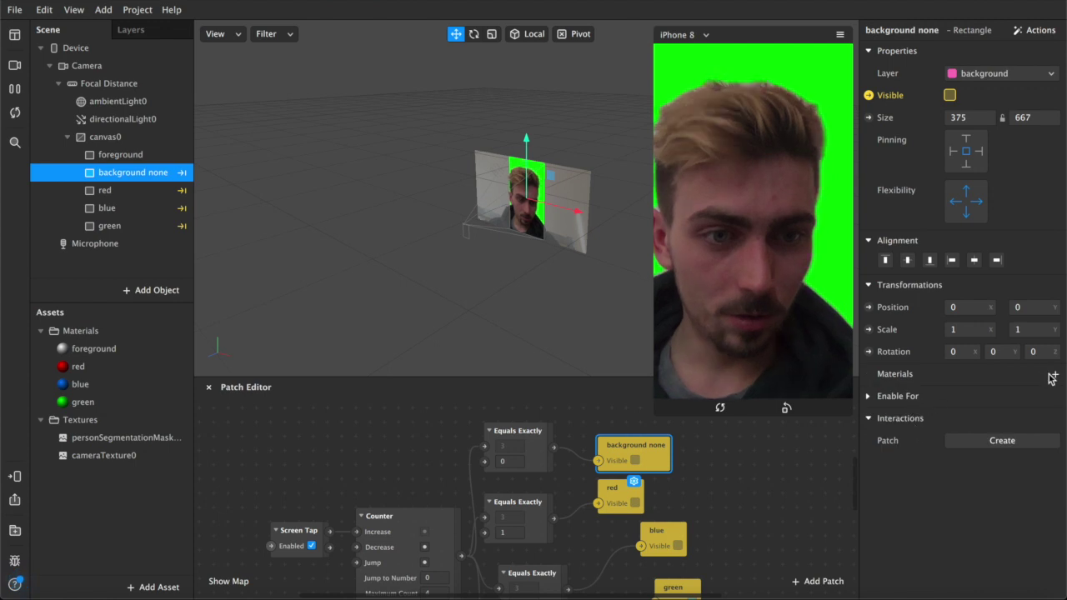
Add a new material to the rectangle and name it 'background none'
{"action": "left_click", "coordinate": [1052, 377]}
{"action": "left_click", "coordinate": [976, 486]}
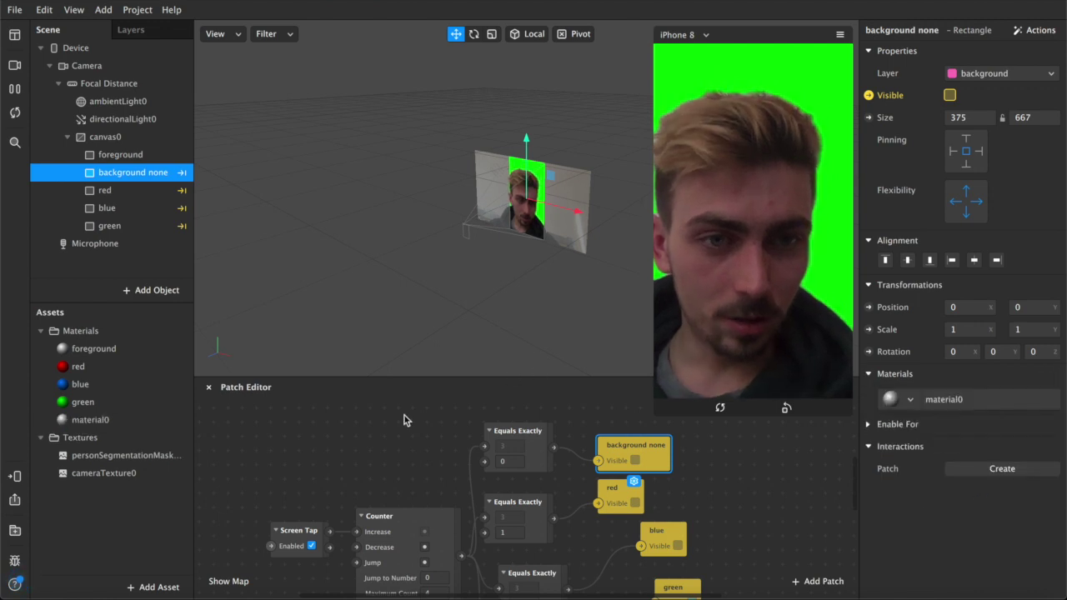
{"action": "double_click", "coordinate": [90, 419]}
{"action": "type", "text": "backgro"}
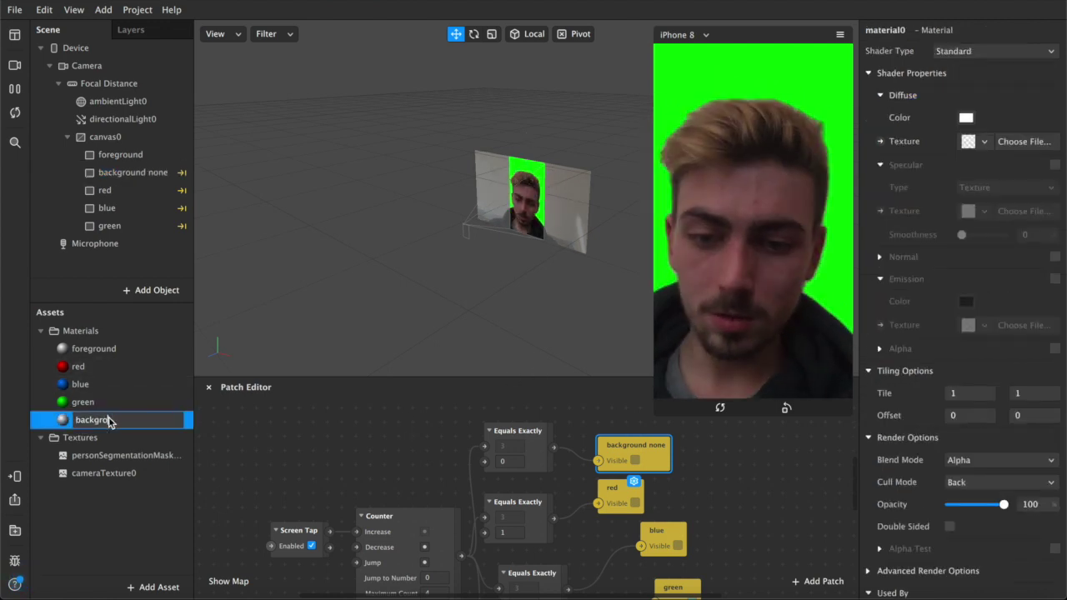
{"action": "type", "text": "und"}
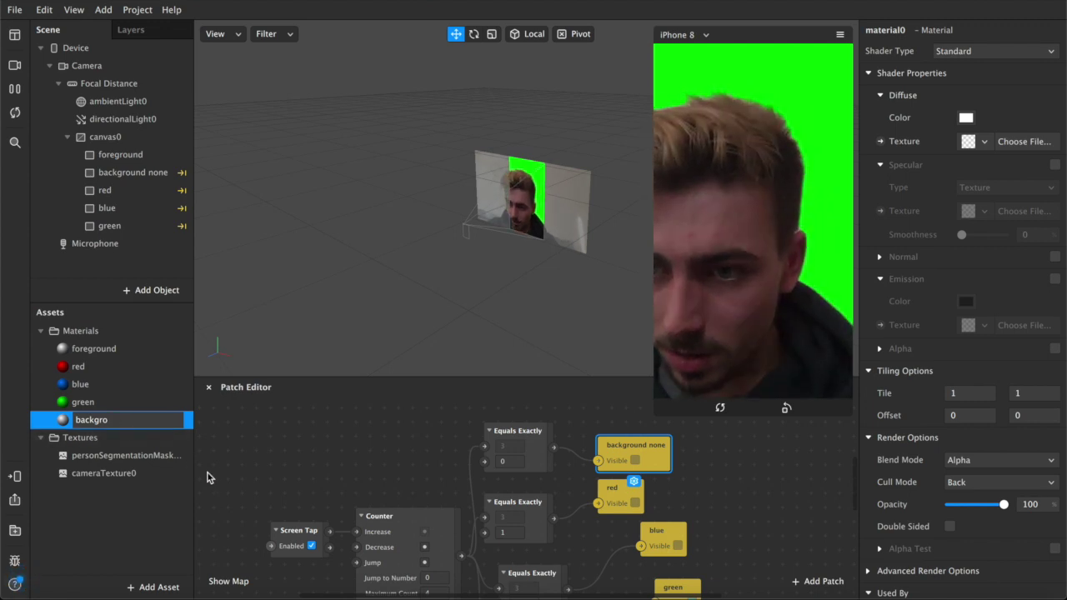
{"action": "type", "text": " none"}
{"action": "key", "text": "Return"}
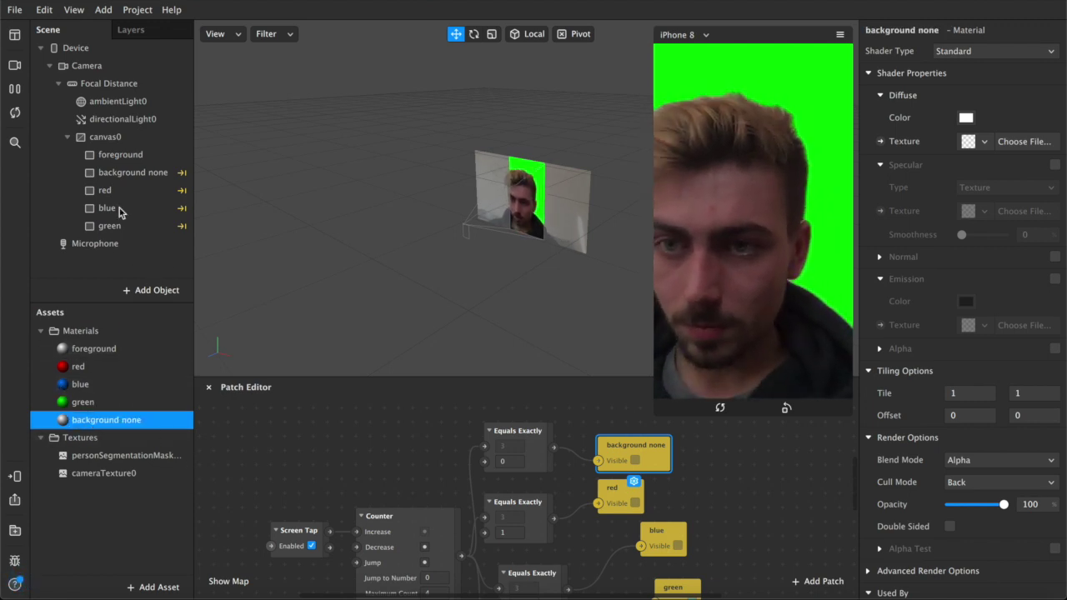
Tap through the backgrounds in the preview and set the background none material's opacity to 0
{"action": "left_click", "coordinate": [791, 304]}
{"action": "left_click", "coordinate": [793, 305]}
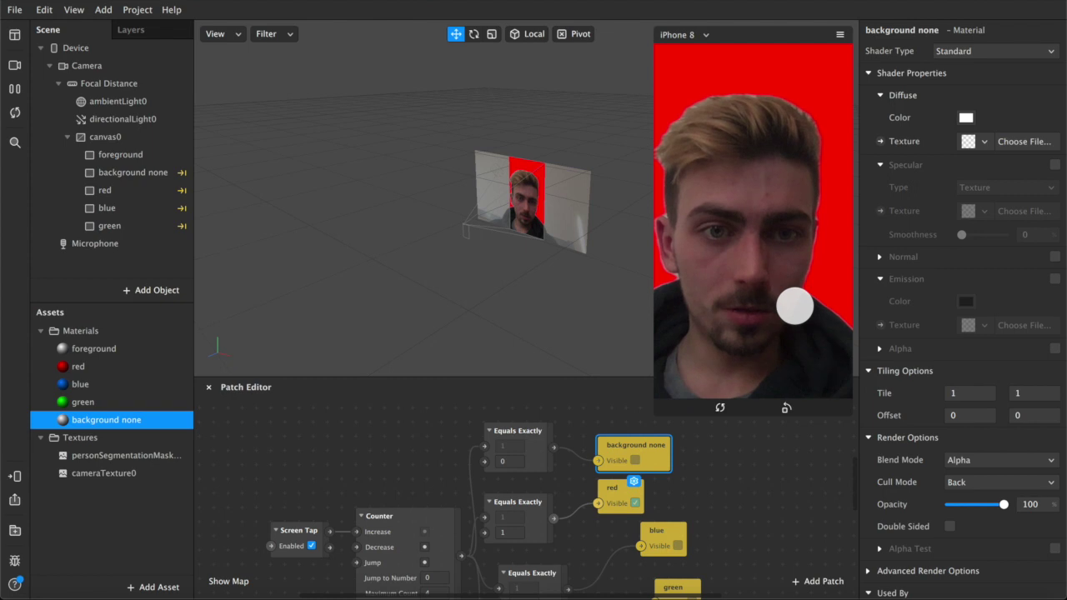
{"action": "left_click", "coordinate": [793, 305]}
{"action": "left_click", "coordinate": [794, 306]}
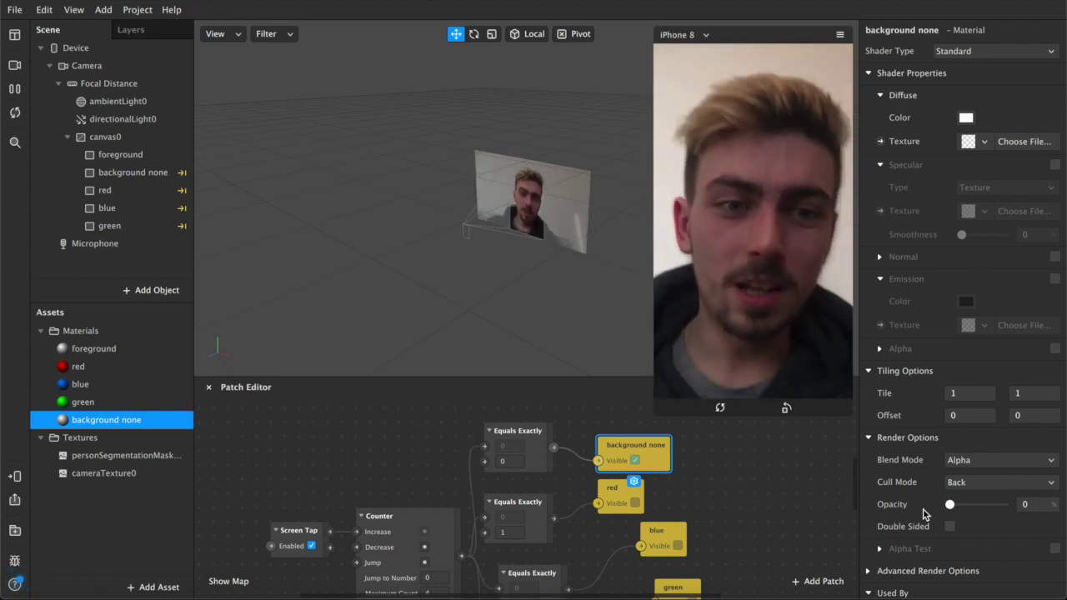
{"action": "mouse_move", "coordinate": [949, 505]}
{"action": "left_mouse_down"}
{"action": "mouse_move", "coordinate": [1026, 504]}
{"action": "mouse_move", "coordinate": [960, 505]}
{"action": "left_mouse_up"}
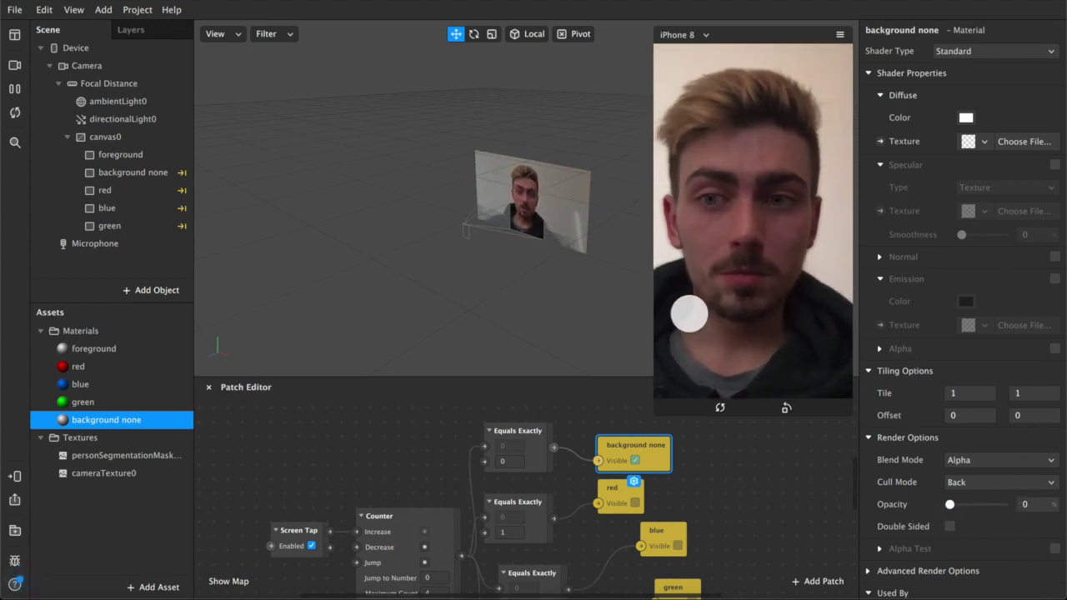
{"action": "left_click", "coordinate": [689, 315]}
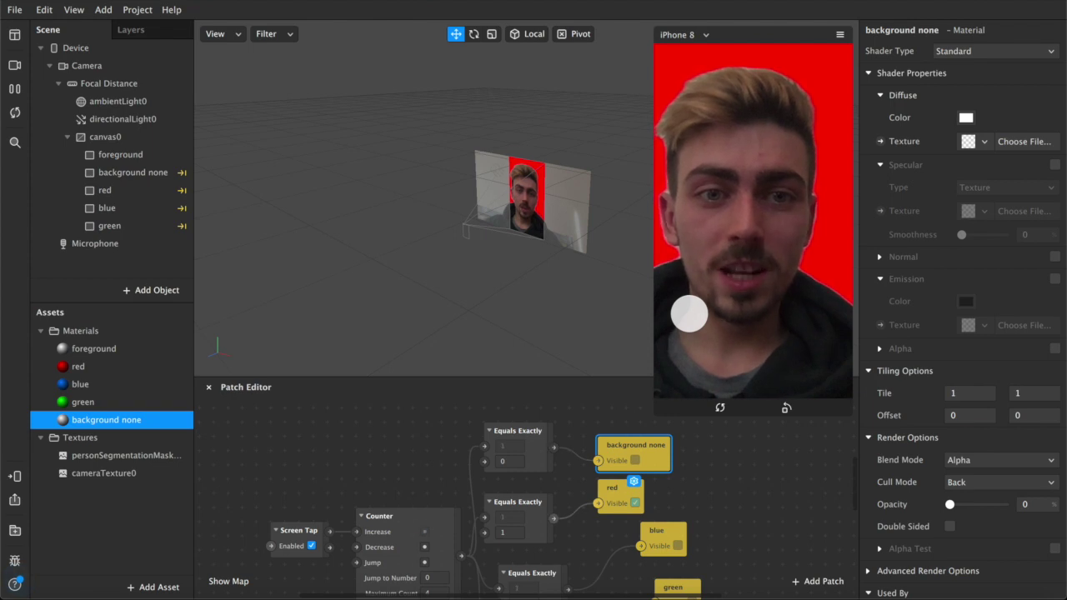
{"action": "left_click", "coordinate": [689, 314]}
{"action": "left_click", "coordinate": [690, 314]}
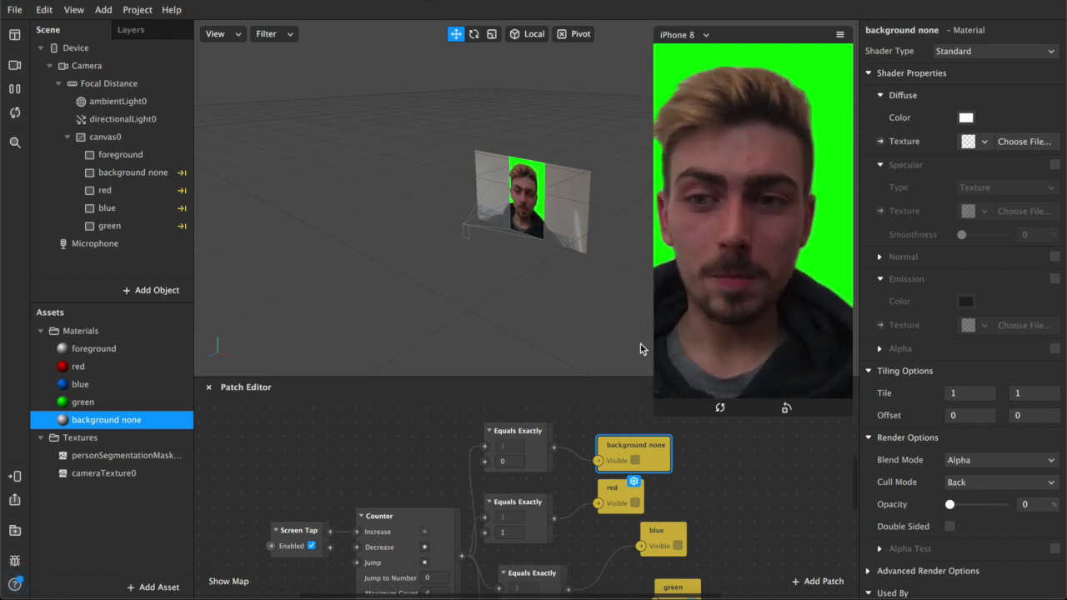
{"action": "left_click", "coordinate": [734, 334]}
{"action": "left_click", "coordinate": [732, 336]}
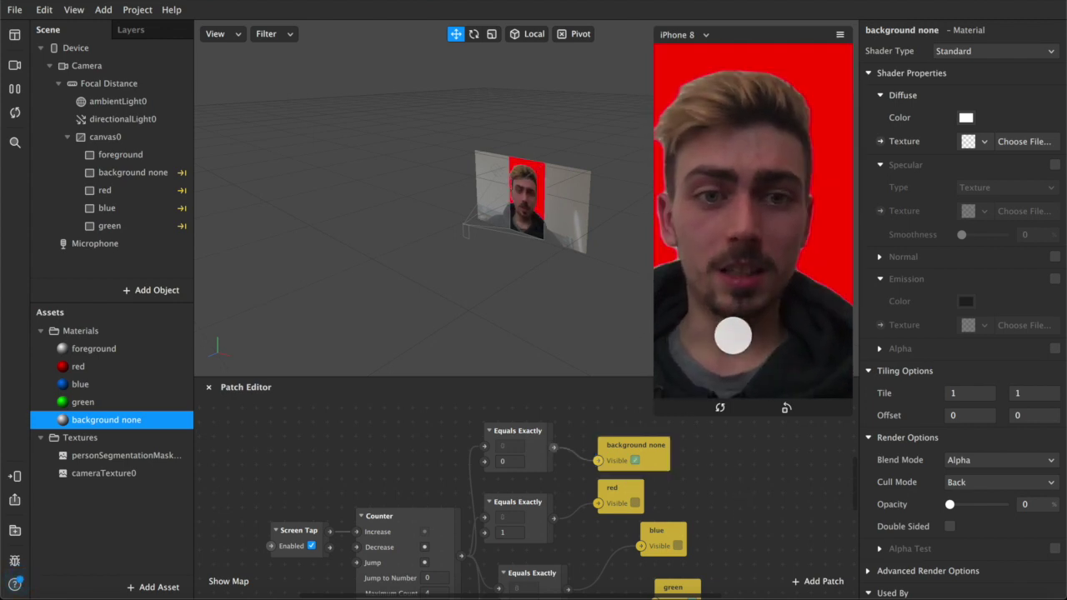
{"action": "left_click", "coordinate": [733, 335]}
{"action": "left_click", "coordinate": [733, 336]}
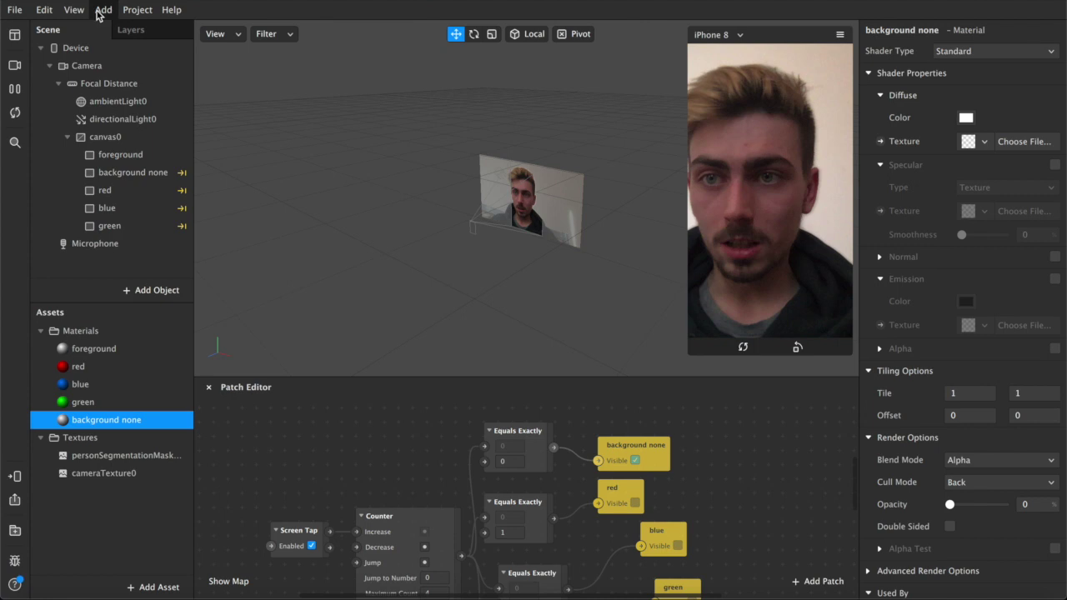
Add a custom instruction shown when the effect opens, creating an Instruction patch
{"action": "left_click", "coordinate": [52, 52]}
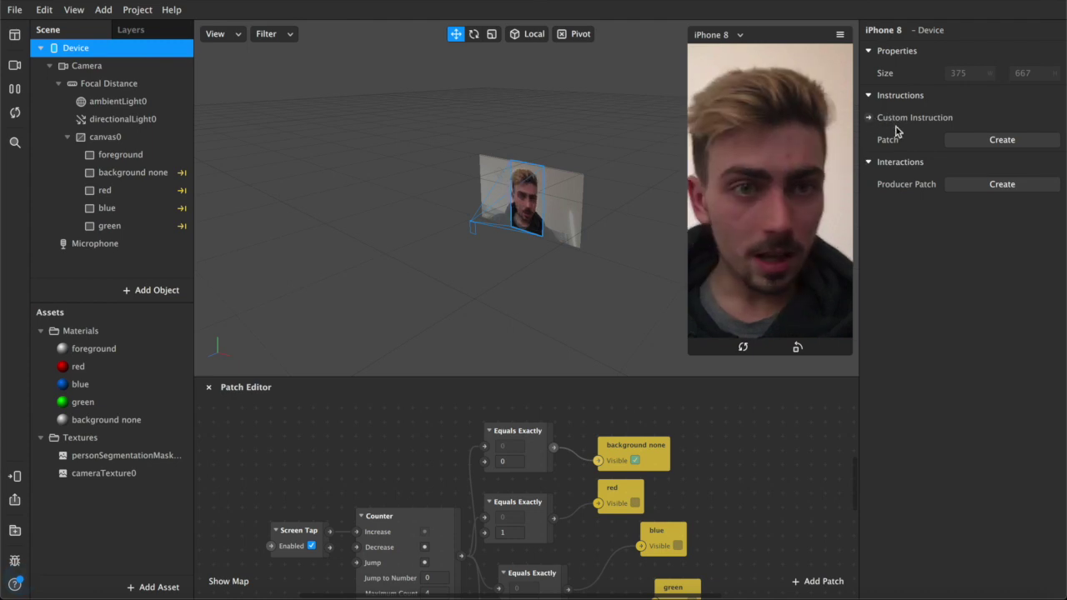
{"action": "left_click", "coordinate": [992, 139]}
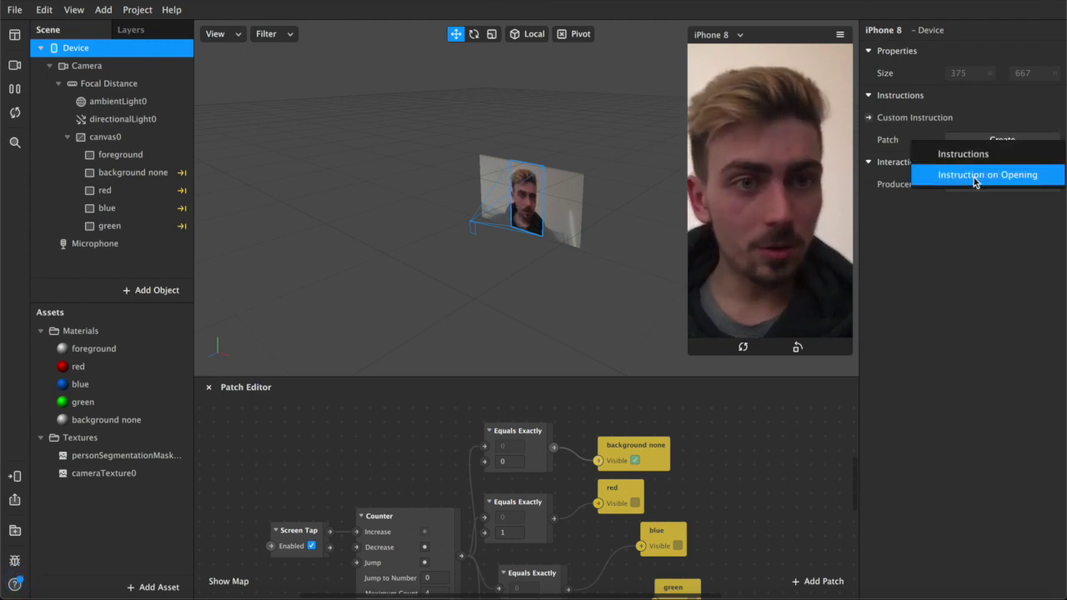
{"action": "left_click", "coordinate": [983, 174]}
{"action": "scroll", "coordinate": [585, 488], "scroll_direction": "down", "scroll_amount": 5}
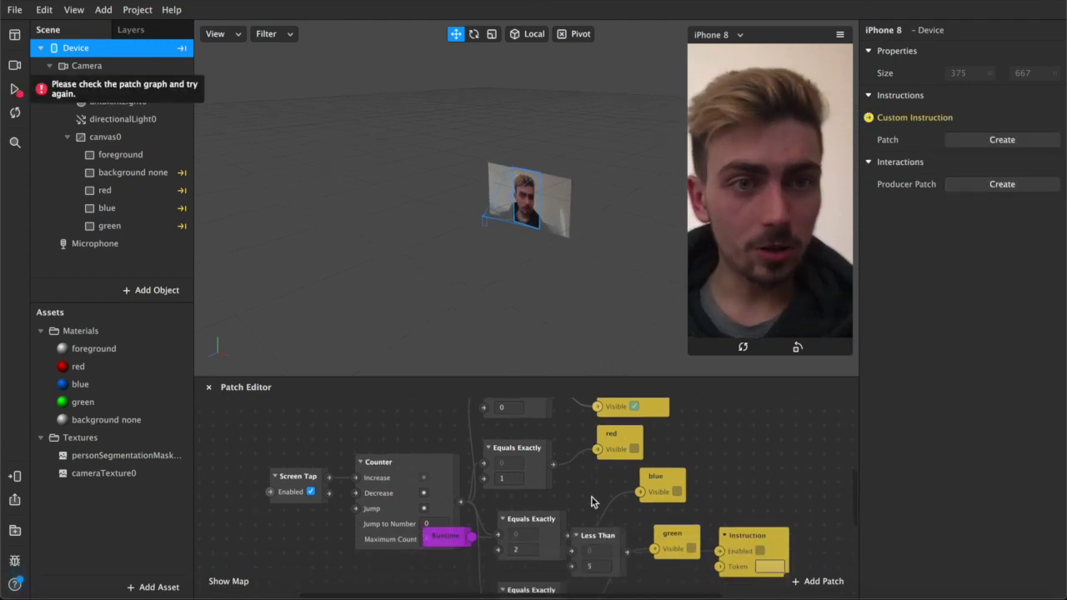
Group the Runtime, Less Than and Instruction patches together and shift them left
{"action": "left_click_drag", "start_coordinate": [459, 477], "coordinate": [324, 514]}
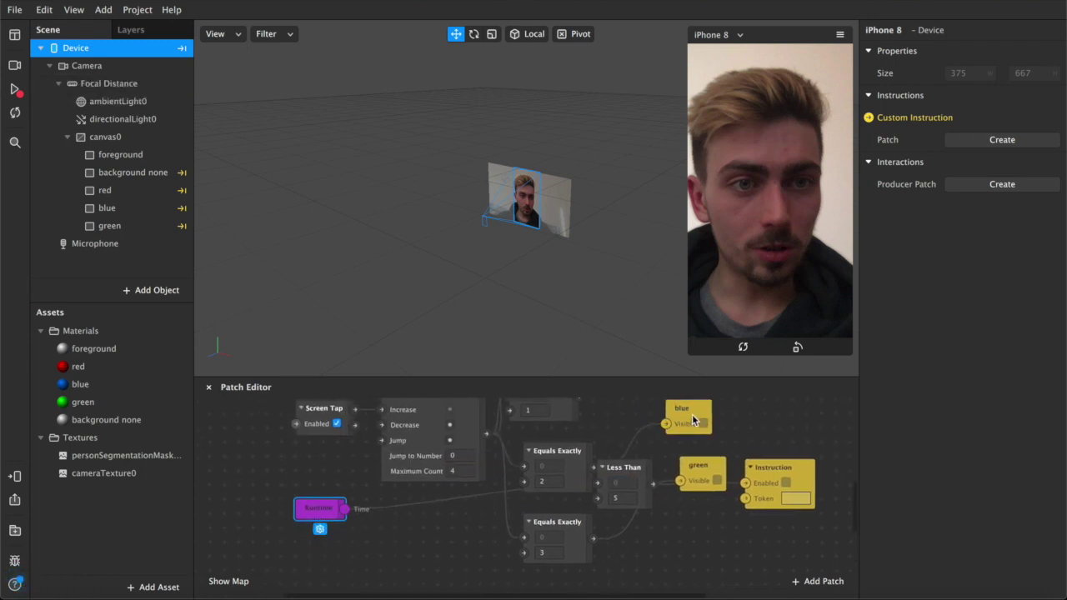
{"action": "left_click_drag", "start_coordinate": [623, 476], "coordinate": [390, 500]}
{"action": "left_click_drag", "start_coordinate": [752, 476], "coordinate": [442, 516]}
{"action": "left_click", "coordinate": [406, 513]}
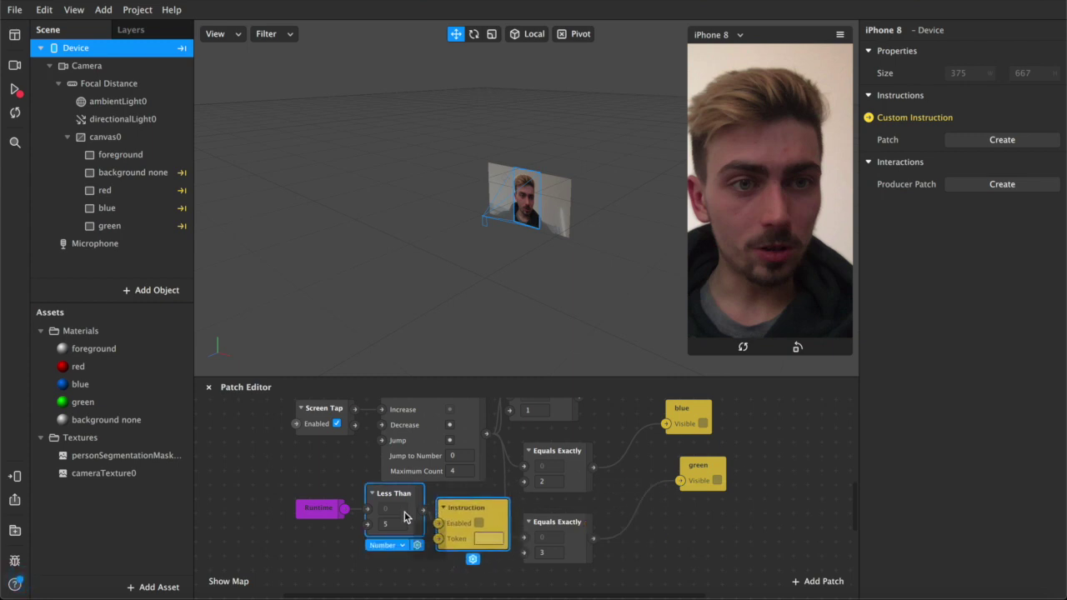
{"action": "left_click", "coordinate": [320, 508], "text": "shift"}
{"action": "left_click_drag", "start_coordinate": [321, 510], "coordinate": [252, 514]}
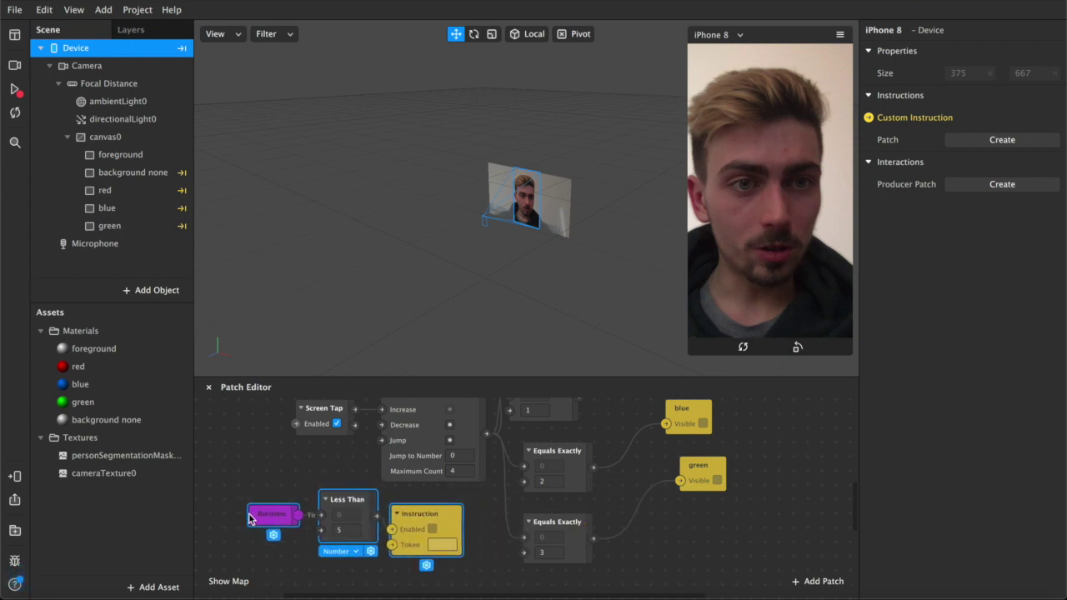
{"action": "left_click", "coordinate": [258, 480]}
Select the Less Than, Runtime and Instruction patches in turn
{"action": "scroll", "coordinate": [288, 487], "scroll_direction": "down", "scroll_amount": 2}
{"action": "left_click", "coordinate": [340, 476]}
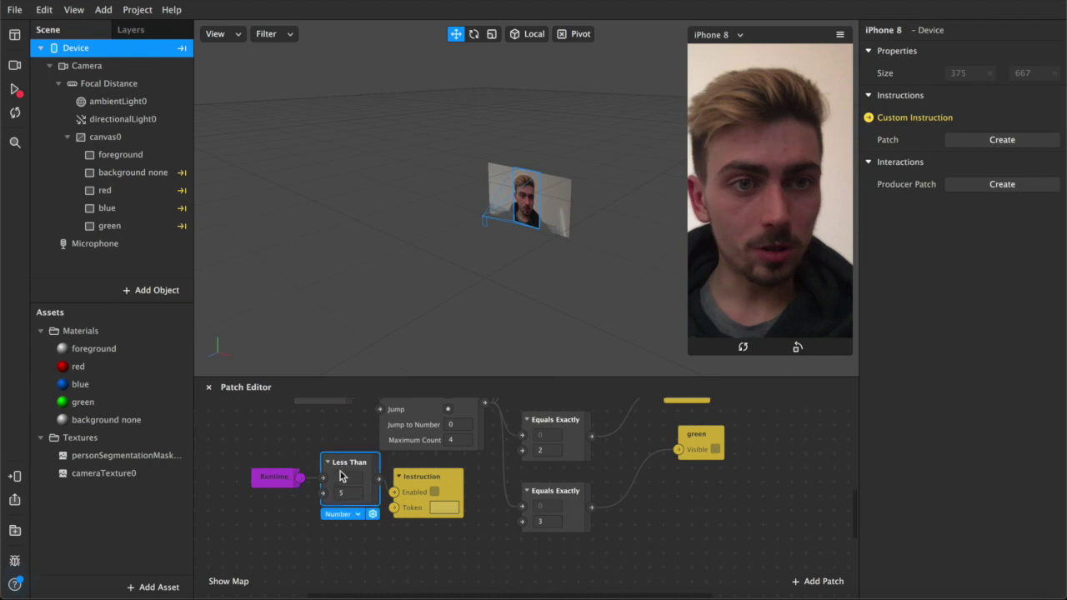
{"action": "left_click", "coordinate": [291, 479]}
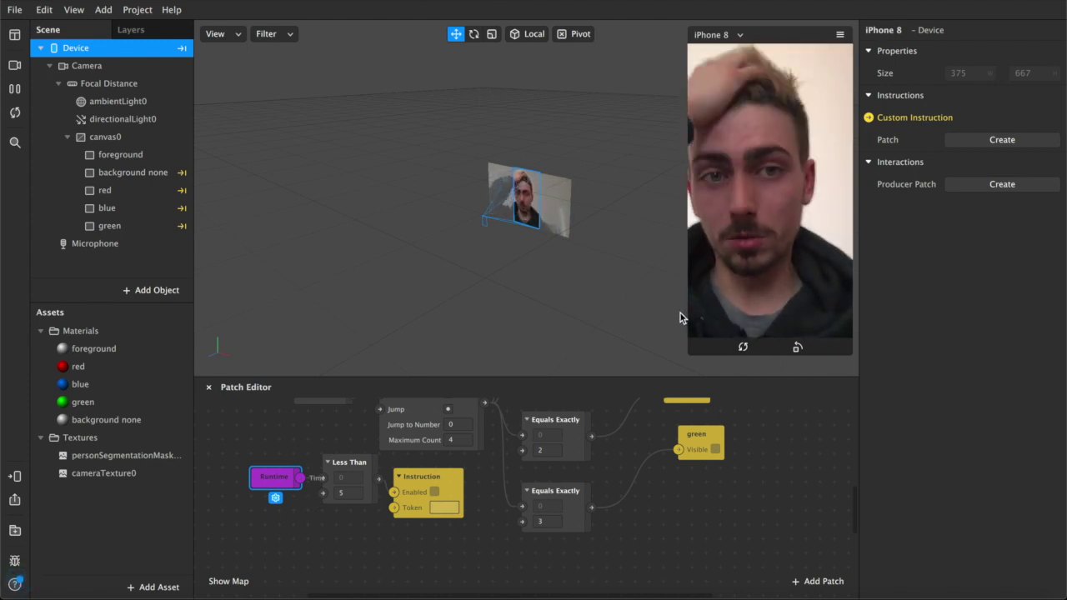
{"action": "left_click", "coordinate": [359, 473]}
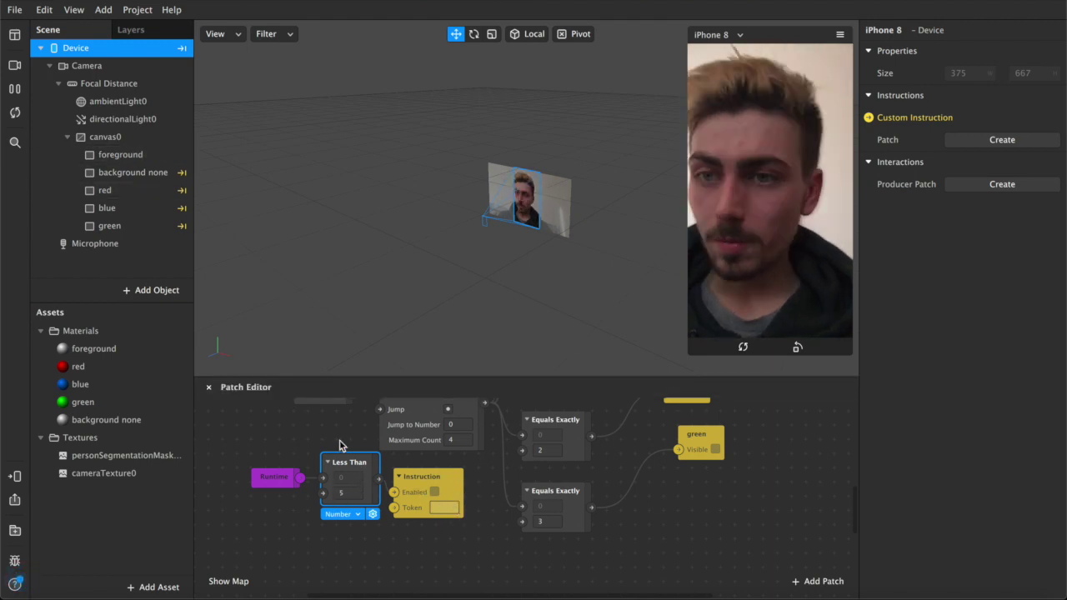
{"action": "left_click", "coordinate": [415, 477]}
Expand Instructions > Custom Instructions under Capabilities in the project properties
{"action": "left_click", "coordinate": [74, 9]}
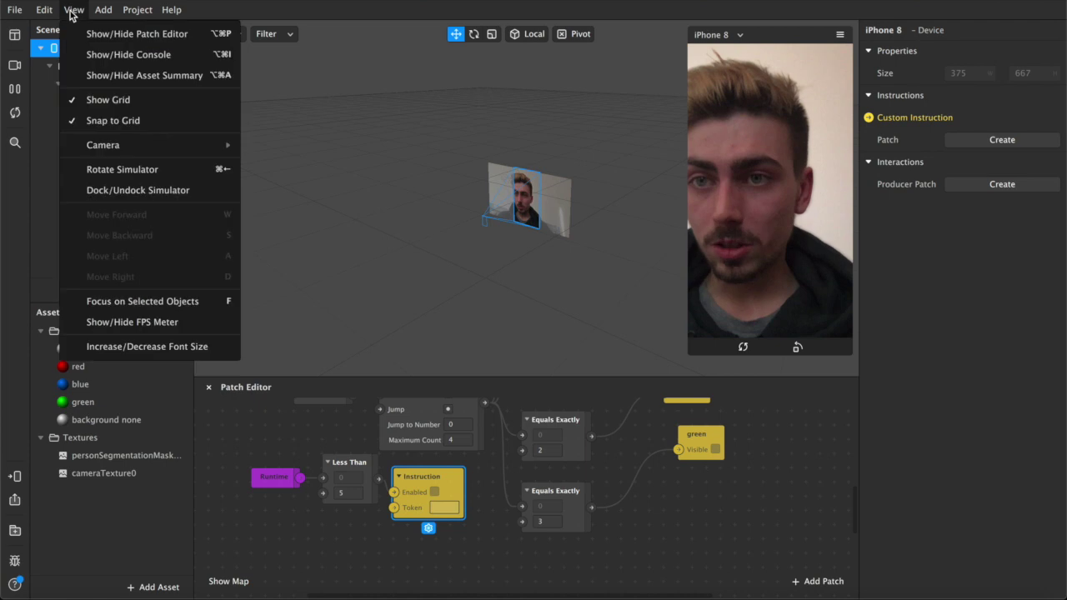
{"action": "mouse_move", "coordinate": [125, 13]}
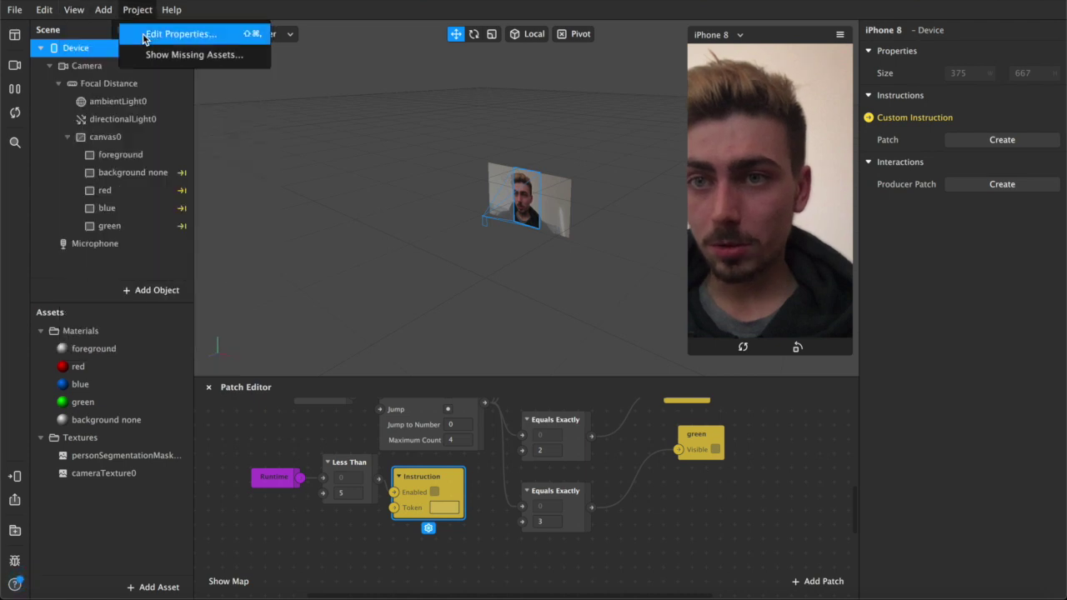
{"action": "left_click", "coordinate": [143, 33]}
{"action": "left_click", "coordinate": [271, 158]}
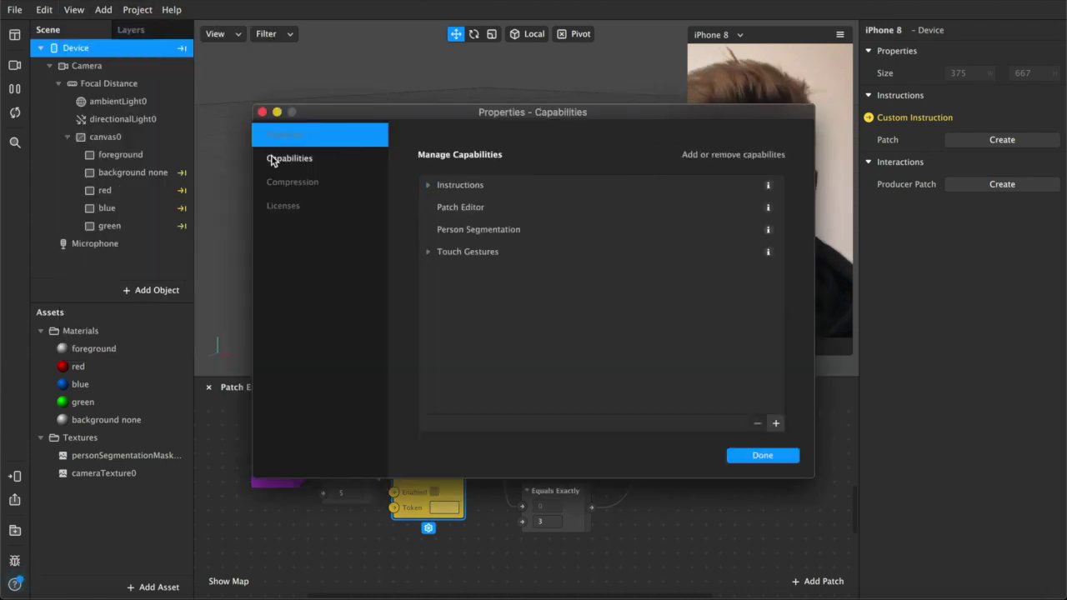
{"action": "left_click", "coordinate": [427, 185]}
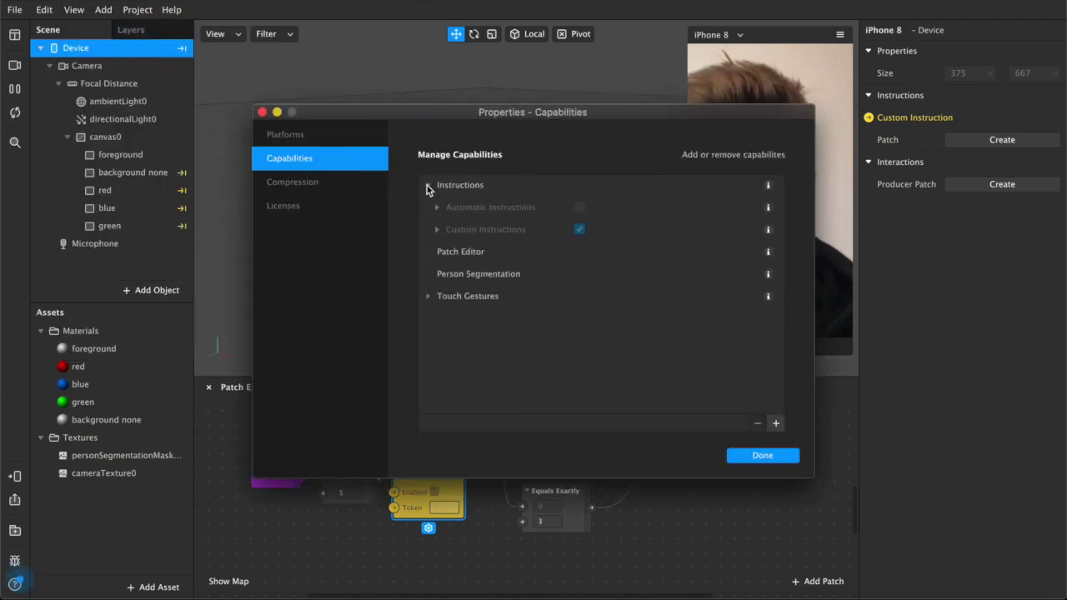
{"action": "left_click", "coordinate": [437, 230]}
Insert the 'Tap to change' custom instruction and select its tap_to_change token
{"action": "left_click", "coordinate": [658, 254]}
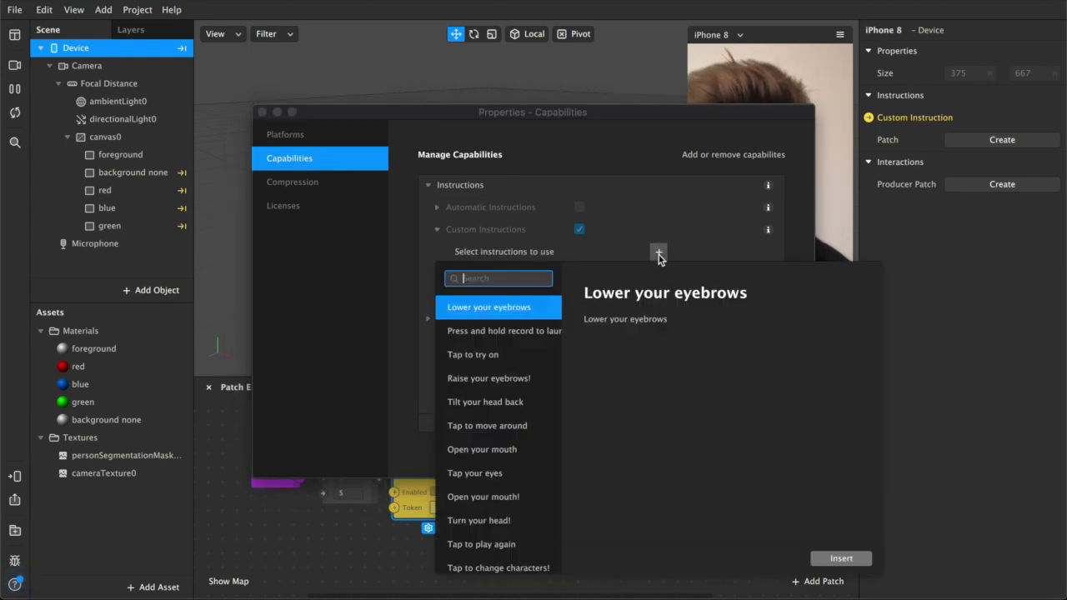
{"action": "type", "text": "tap to change"}
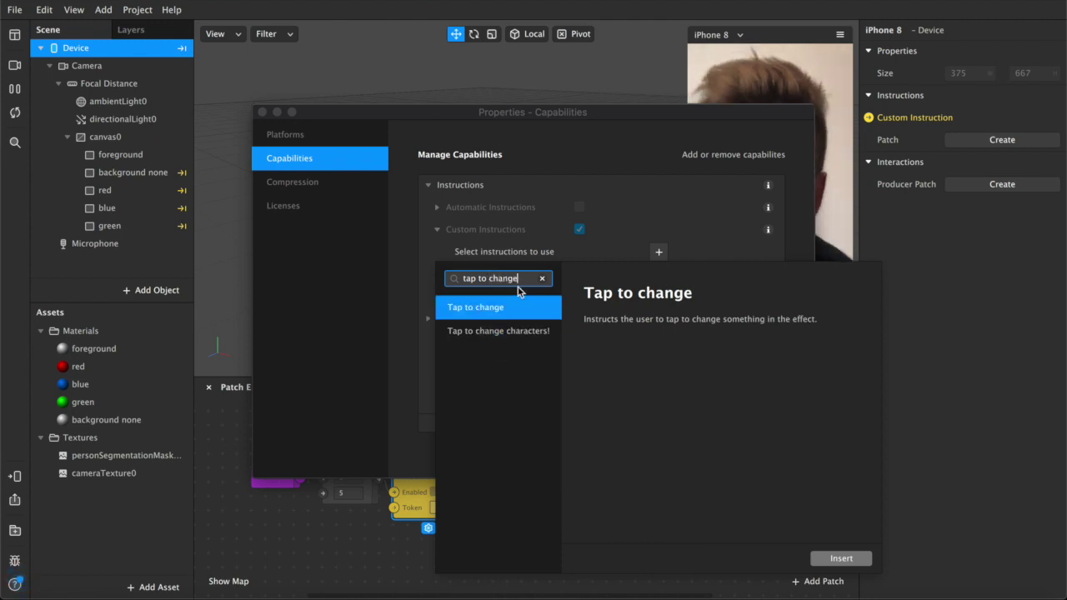
{"action": "left_click", "coordinate": [489, 316]}
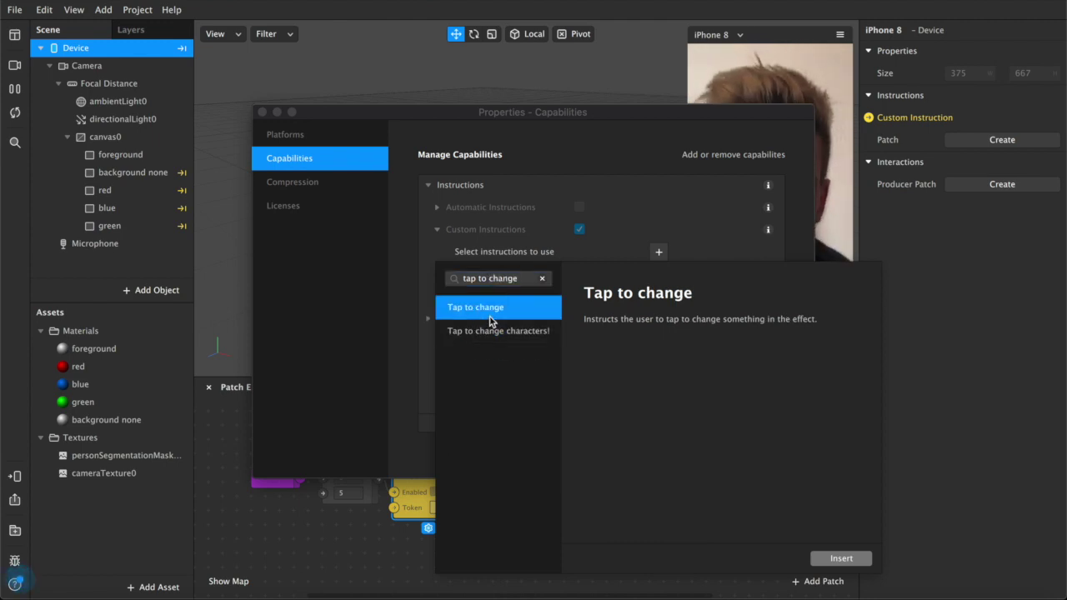
{"action": "left_click", "coordinate": [841, 558]}
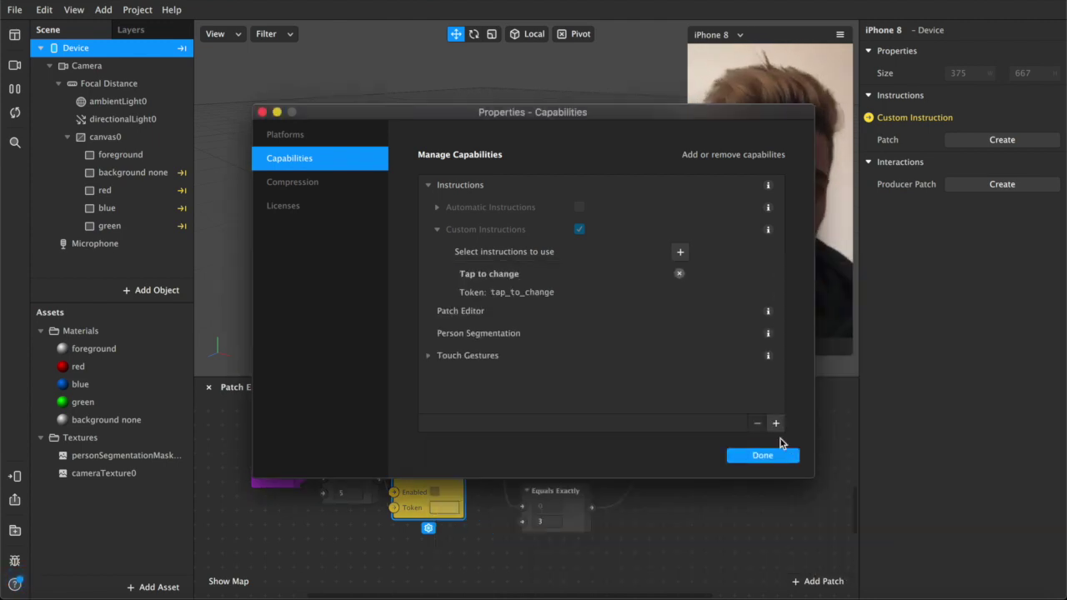
{"action": "double_click", "coordinate": [533, 298]}
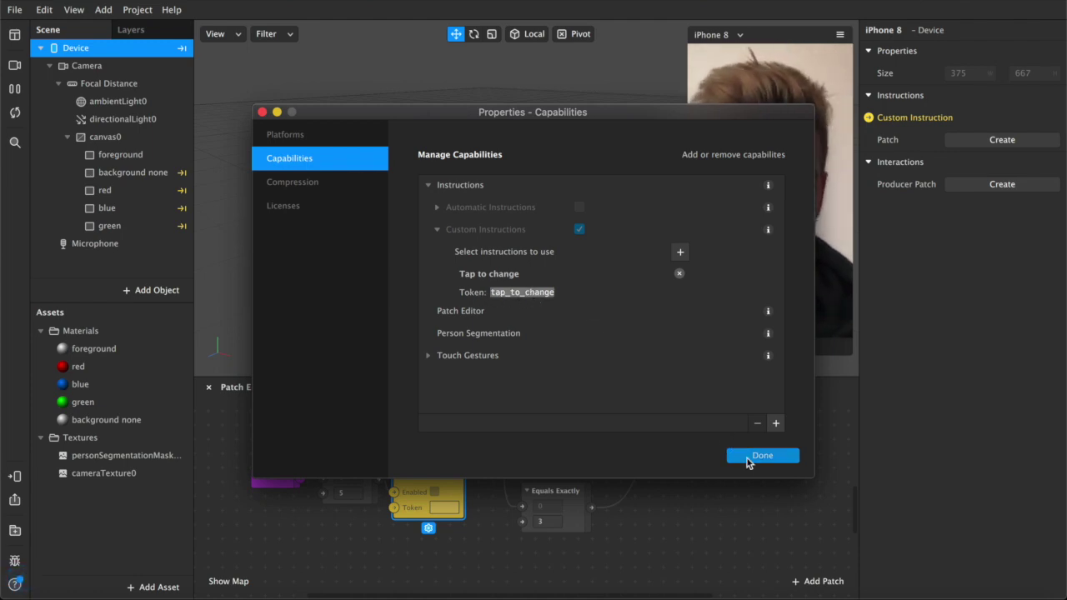
{"action": "left_click", "coordinate": [747, 458]}
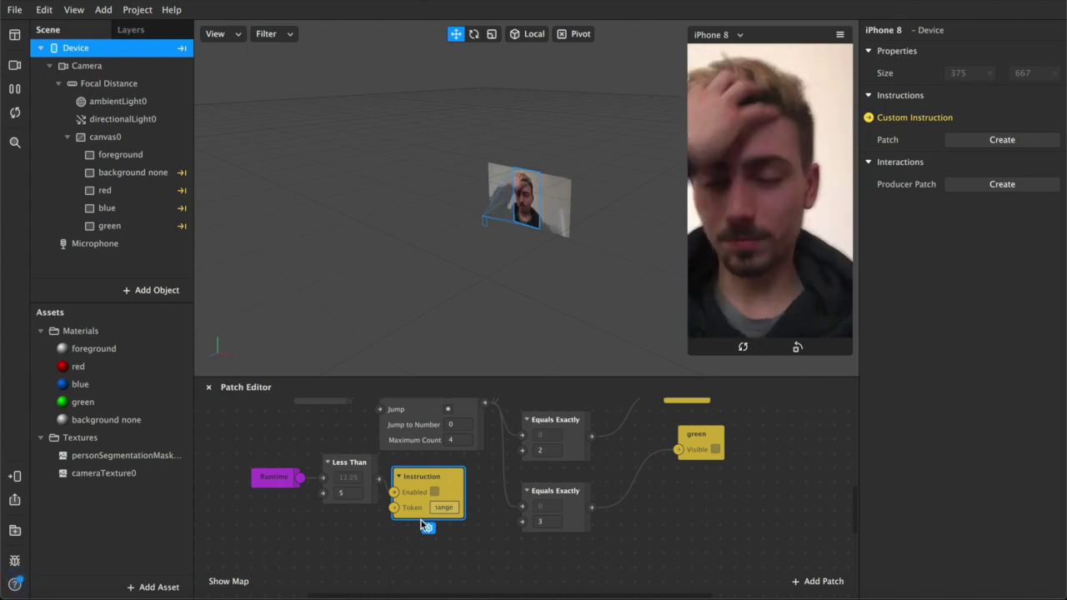
Restart the effect so the 'Tap to change' hint shows, then tap the preview to turn the background red
{"action": "left_click", "coordinate": [15, 114]}
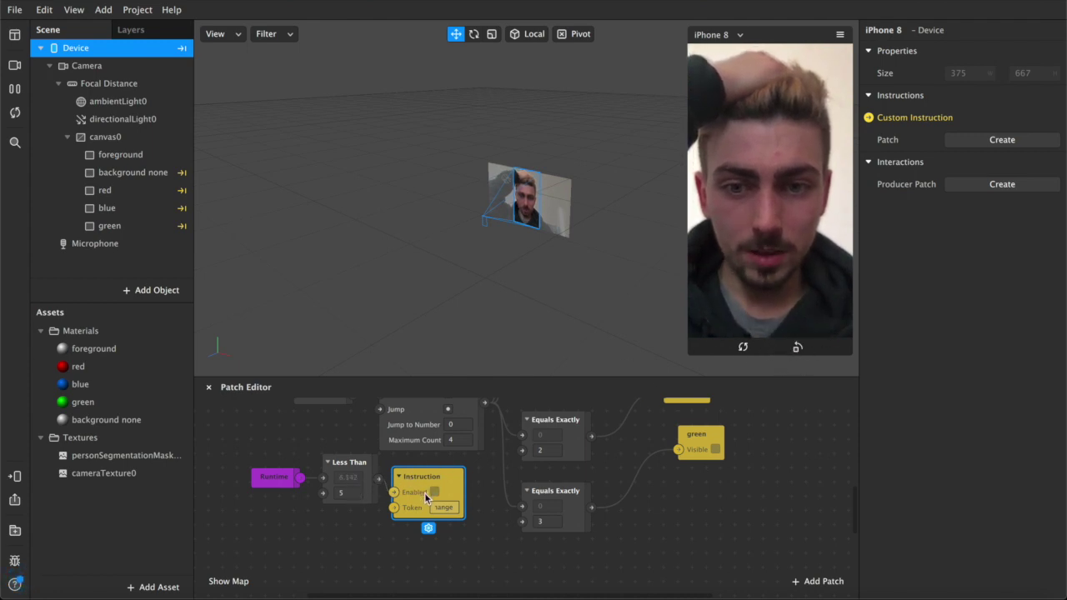
{"action": "left_click", "coordinate": [12, 109]}
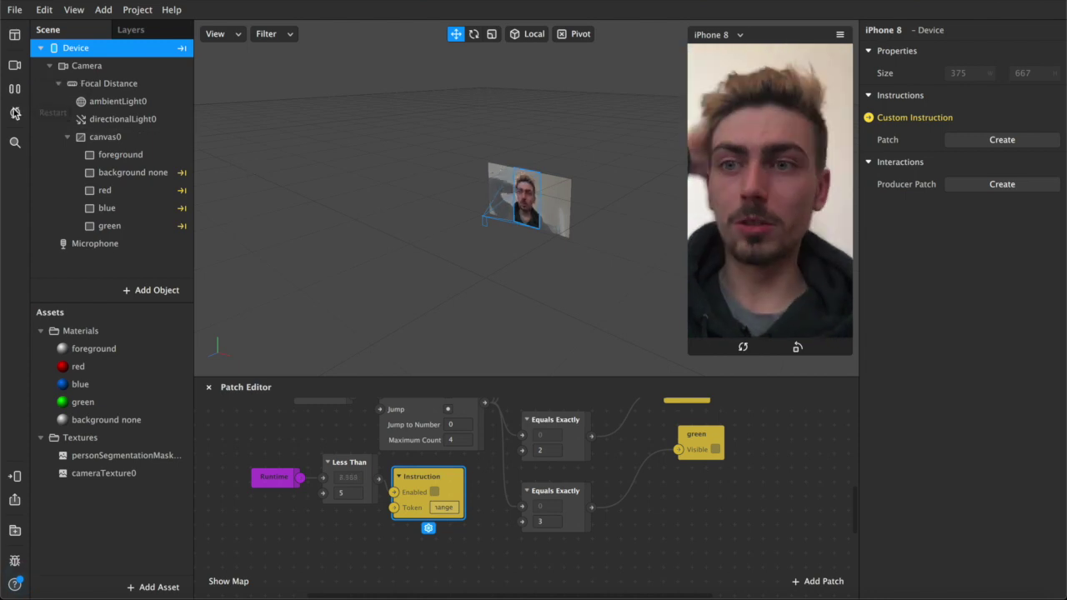
{"action": "left_click", "coordinate": [732, 136]}
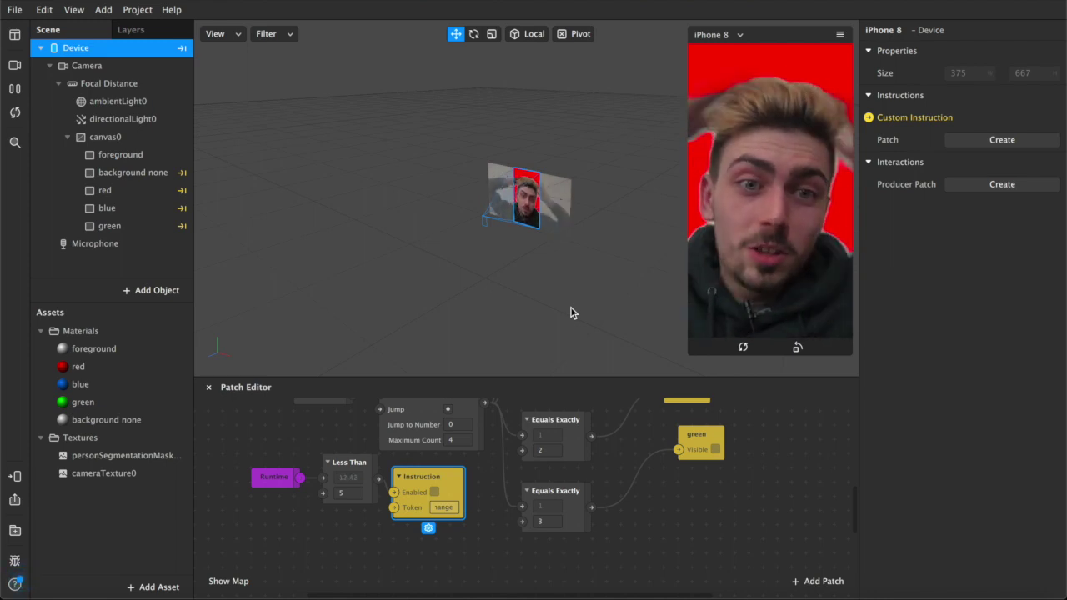
Check the patch graph, then select the foreground and background-none rectangles in the Scene panel
{"action": "scroll", "coordinate": [603, 537], "scroll_direction": "up", "scroll_amount": 2}
{"action": "scroll", "coordinate": [603, 537], "scroll_direction": "up", "scroll_amount": 5}
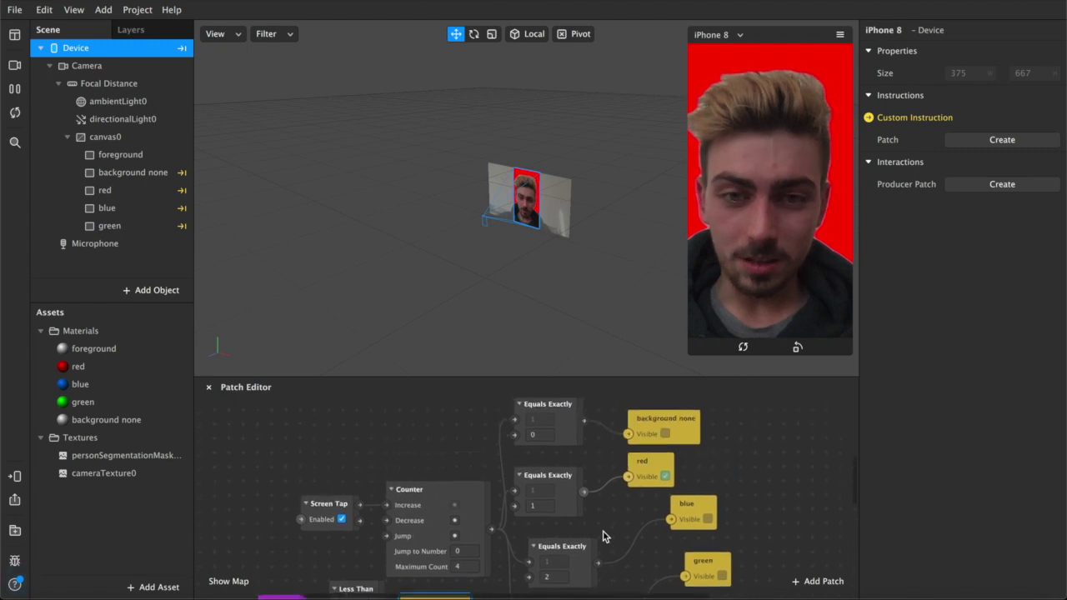
{"action": "scroll", "coordinate": [603, 536], "scroll_direction": "down", "scroll_amount": 4}
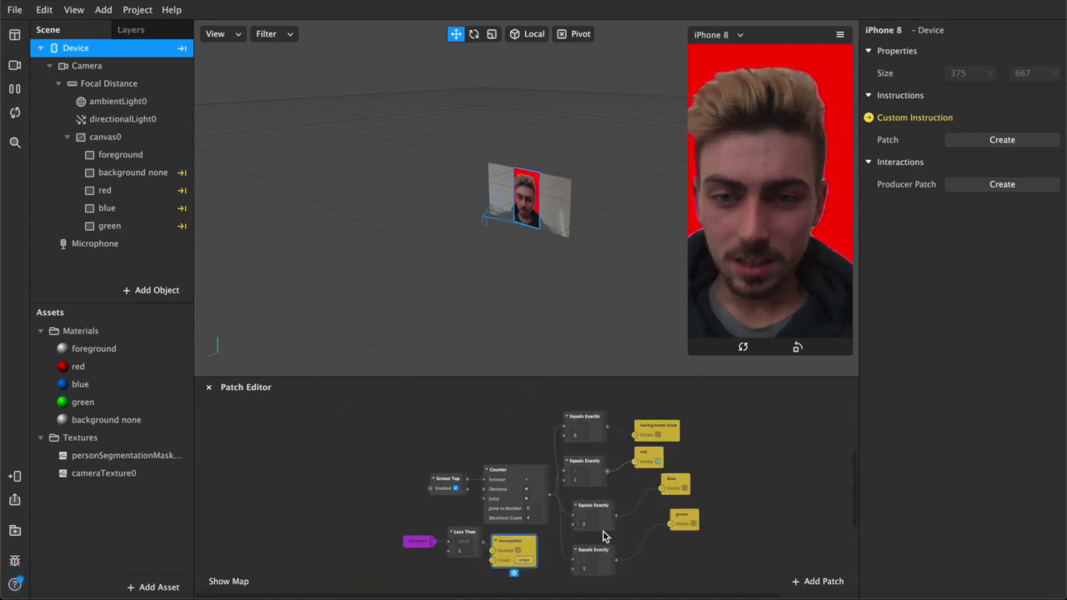
{"action": "scroll", "coordinate": [412, 483], "scroll_direction": "up", "scroll_amount": 2}
{"action": "scroll", "coordinate": [413, 483], "scroll_direction": "right", "scroll_amount": 3}
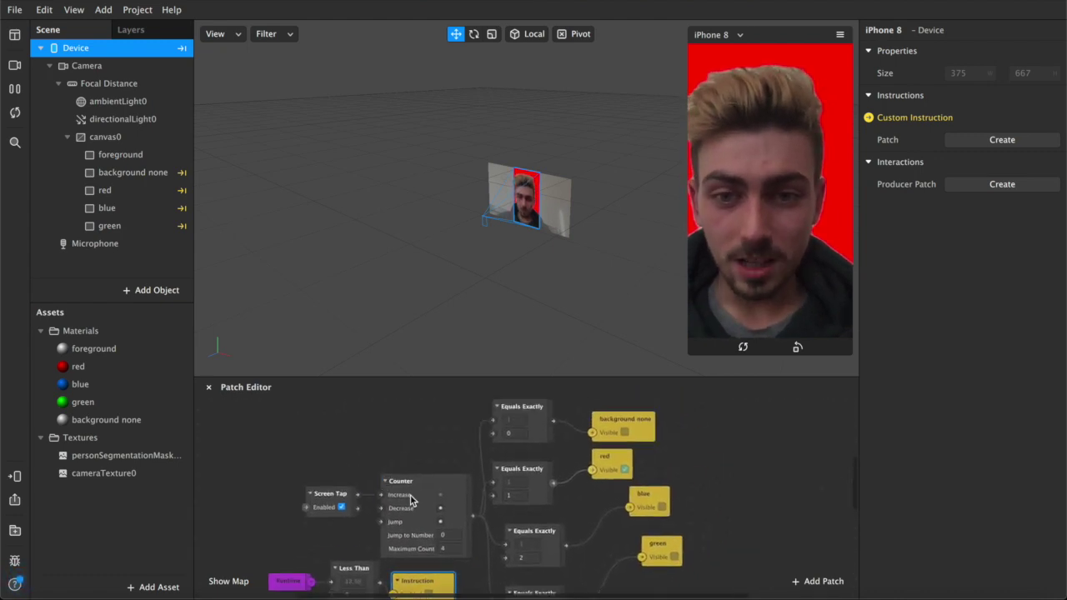
{"action": "scroll", "coordinate": [435, 537], "scroll_direction": "down", "scroll_amount": 2}
{"action": "scroll", "coordinate": [434, 538], "scroll_direction": "right", "scroll_amount": 2}
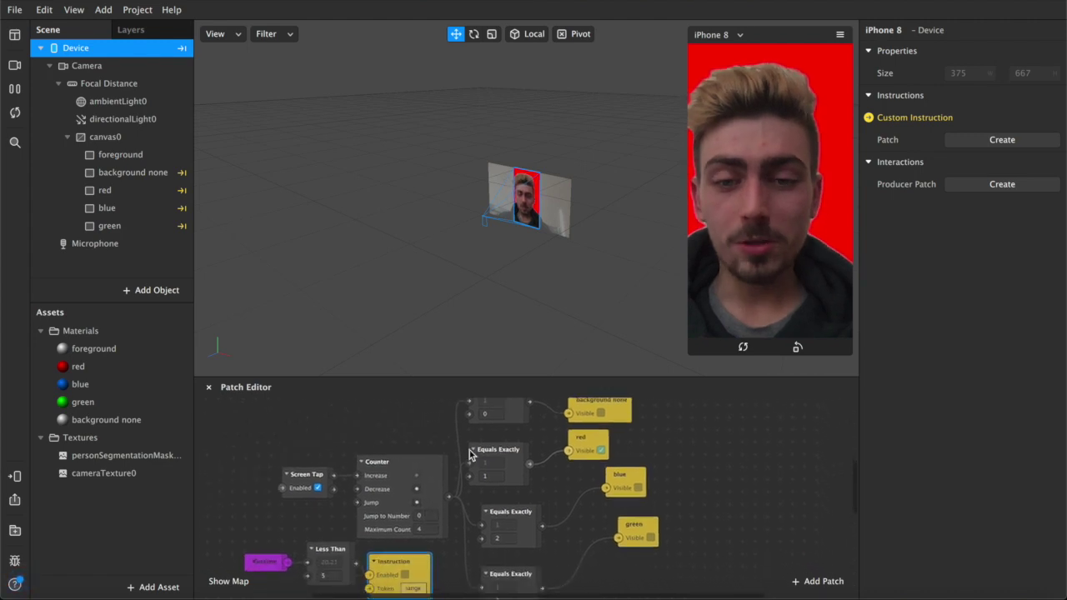
{"action": "scroll", "coordinate": [507, 570], "scroll_direction": "down", "scroll_amount": 2}
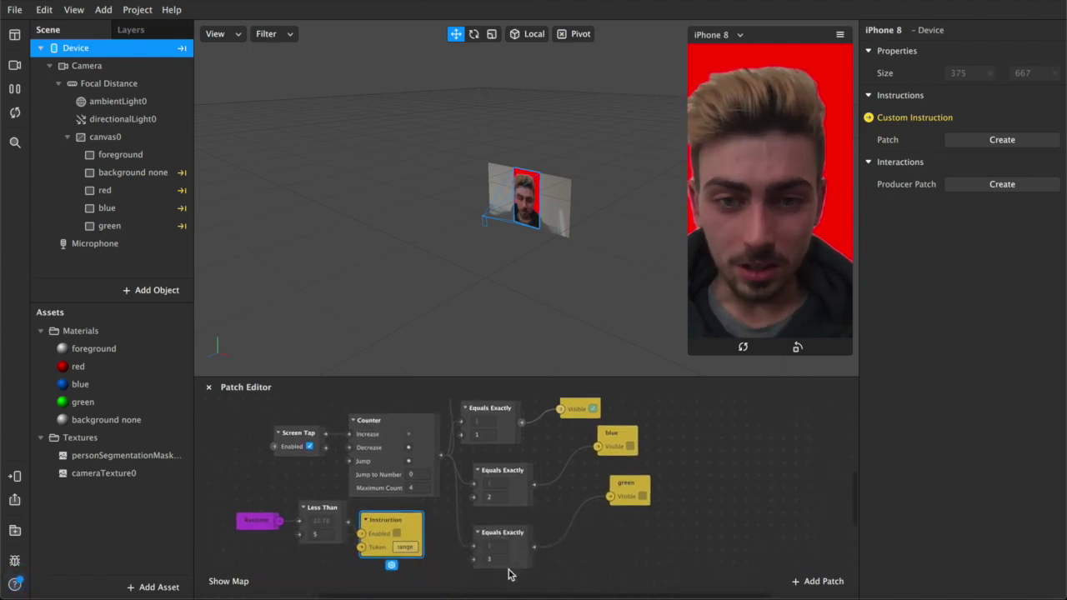
{"action": "scroll", "coordinate": [507, 572], "scroll_direction": "up", "scroll_amount": 5}
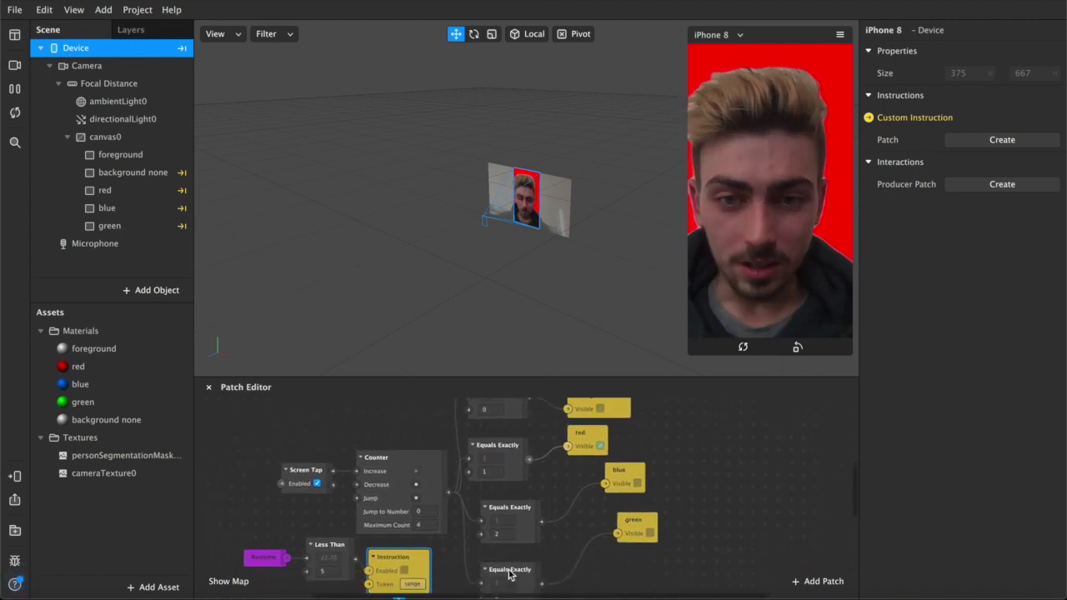
{"action": "left_click", "coordinate": [110, 155]}
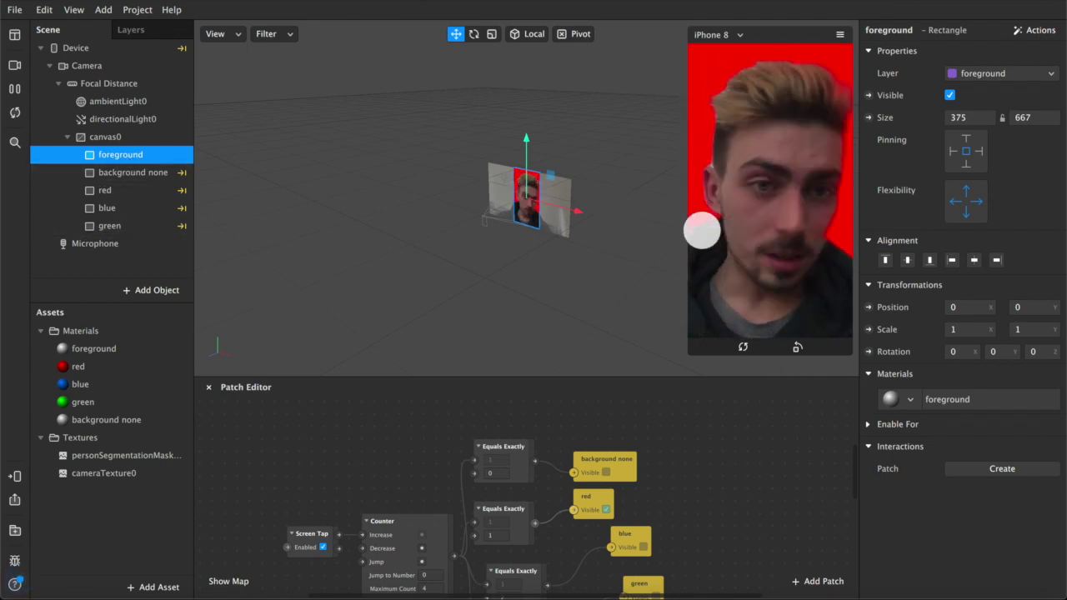
{"action": "left_click", "coordinate": [150, 172]}
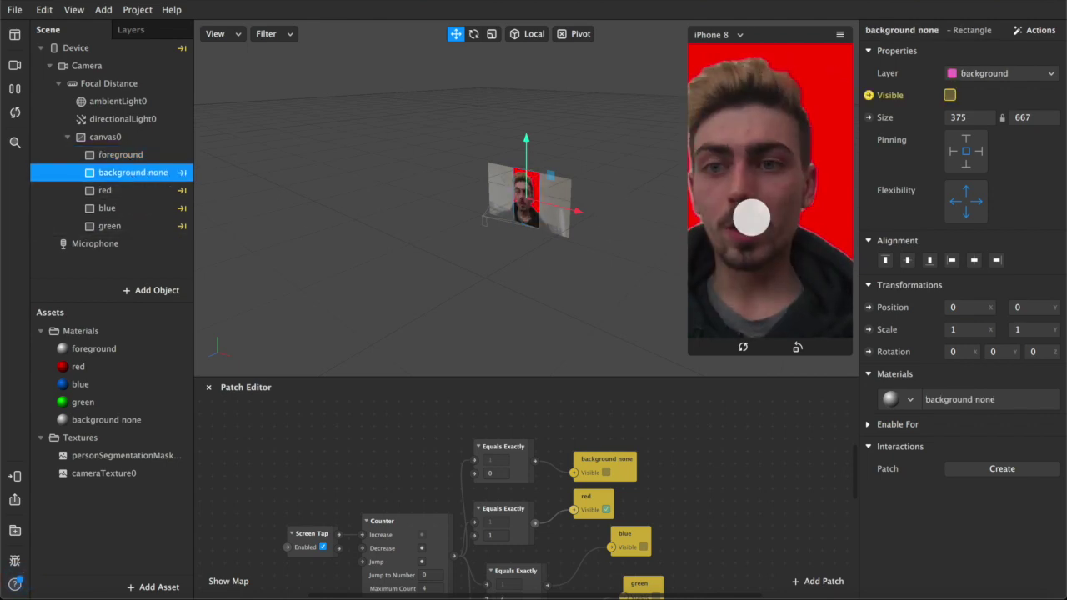
Tap the preview repeatedly to cycle through camera feed, red and green backgrounds
{"action": "left_click", "coordinate": [751, 218]}
{"action": "left_click", "coordinate": [752, 218]}
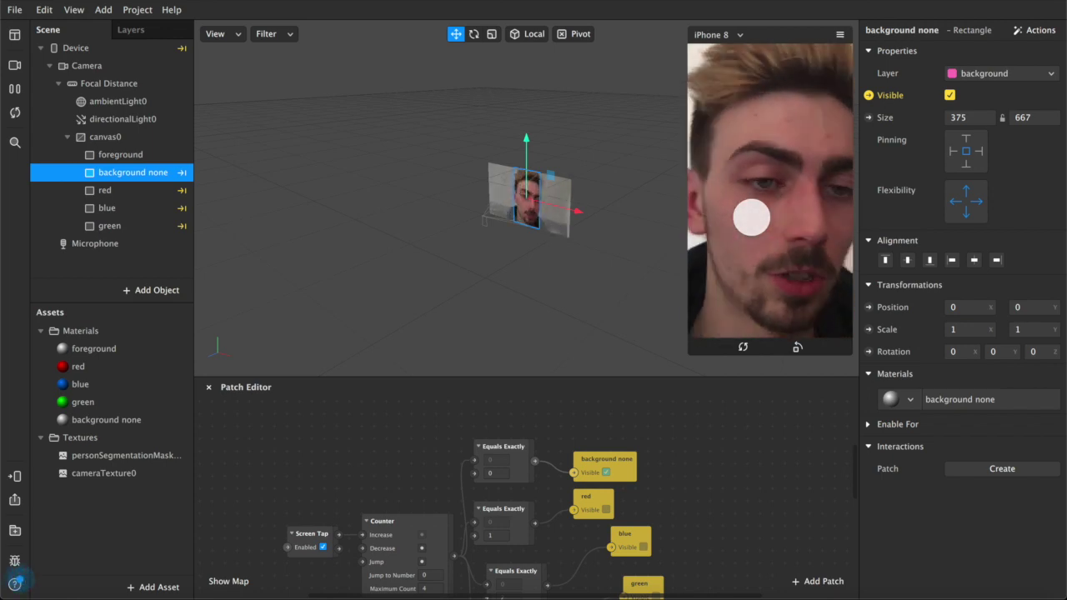
{"action": "left_click", "coordinate": [751, 218]}
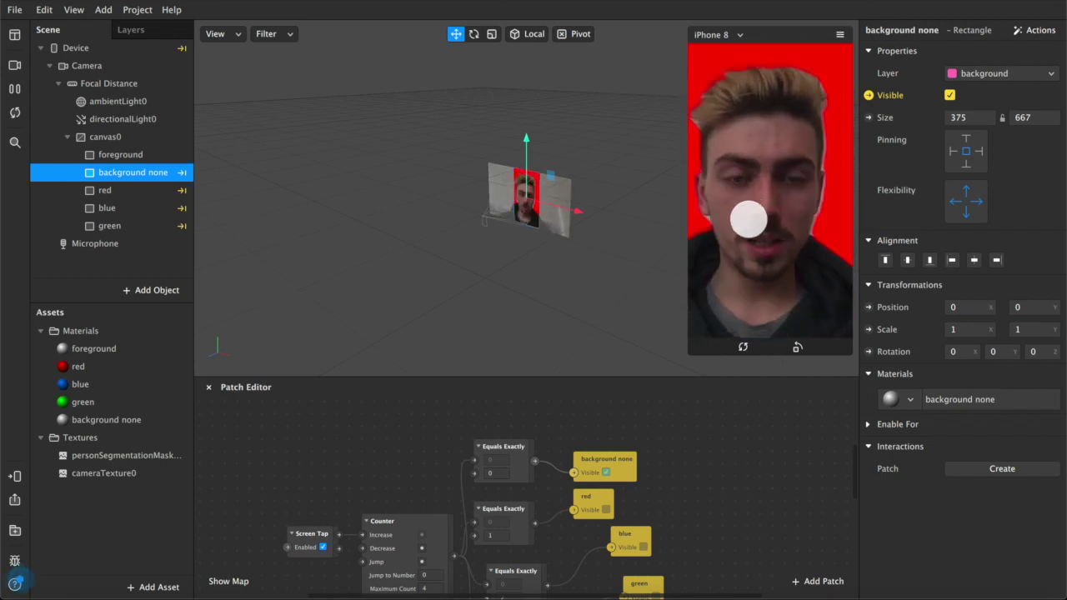
{"action": "left_click", "coordinate": [719, 267]}
{"action": "left_click", "coordinate": [720, 266]}
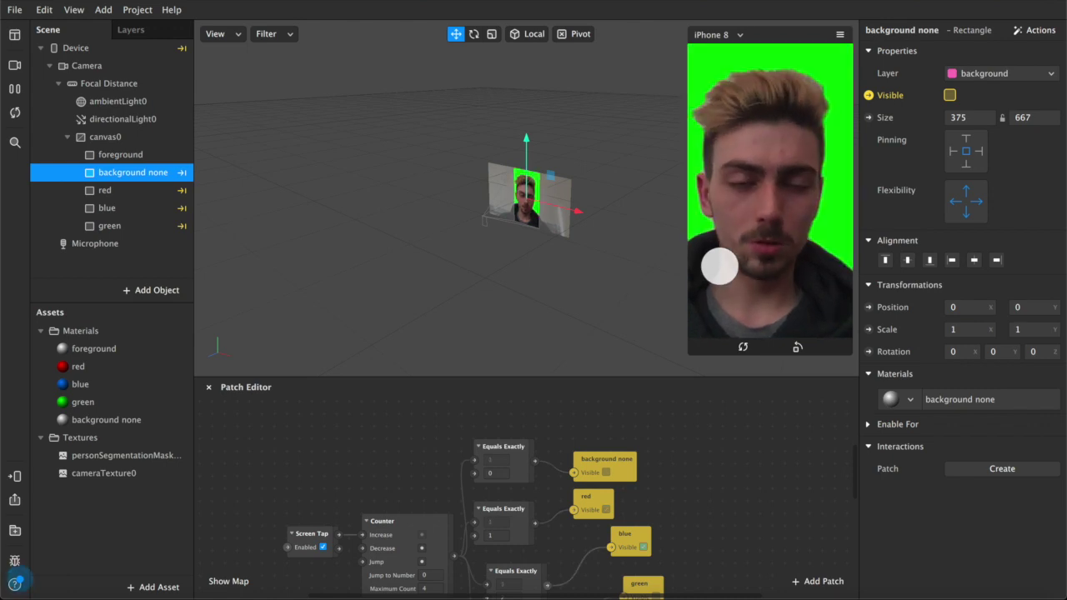